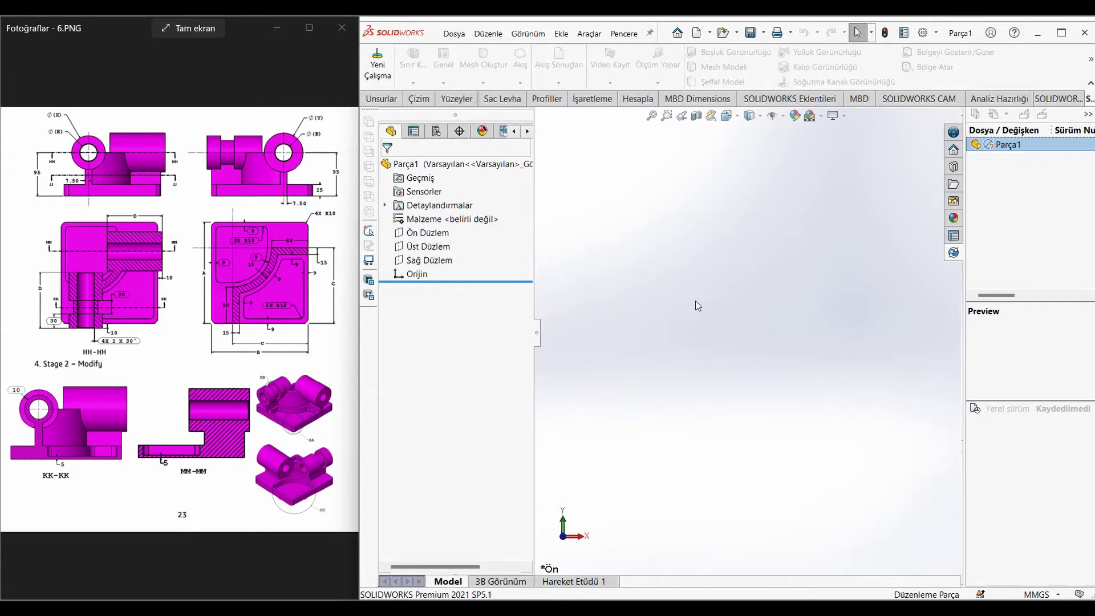
- Open the equations manager and define the global variable A with the value 221
left_click(580, 36)
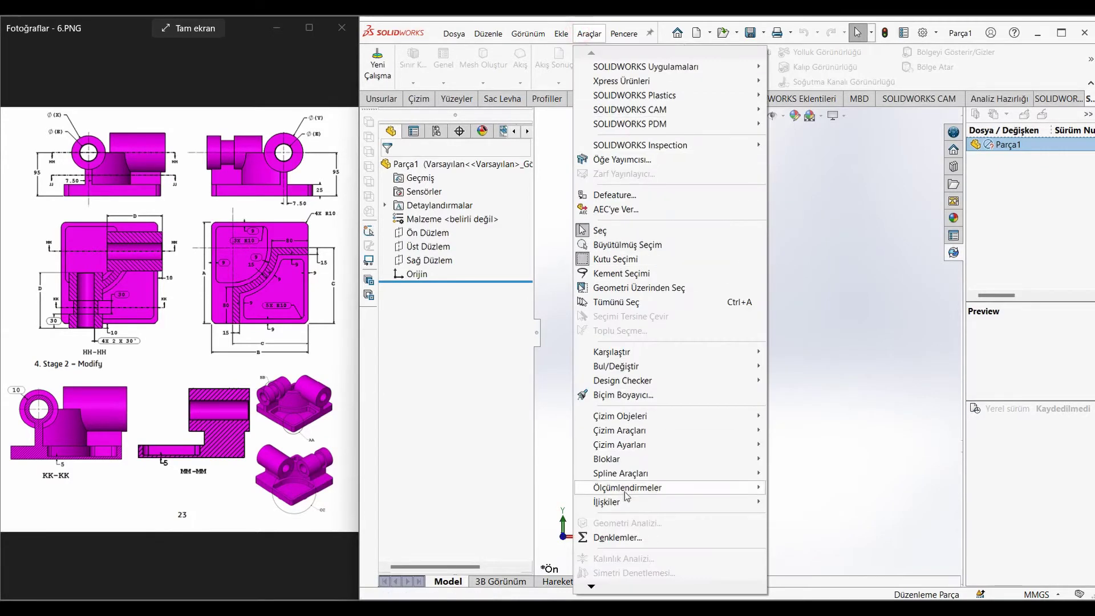
left_click(621, 535)
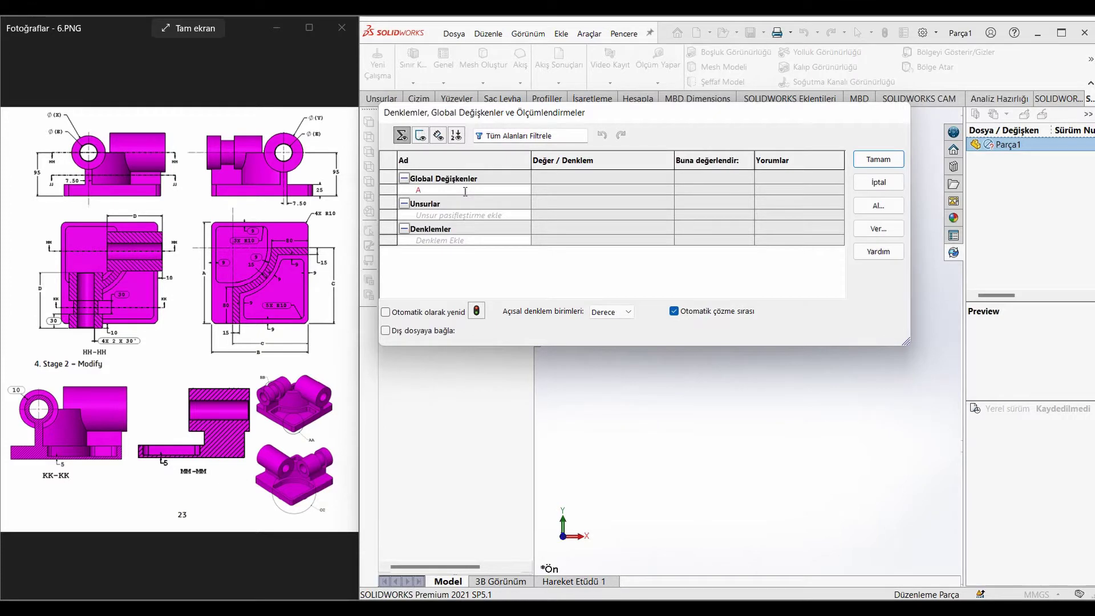
key("Tab")
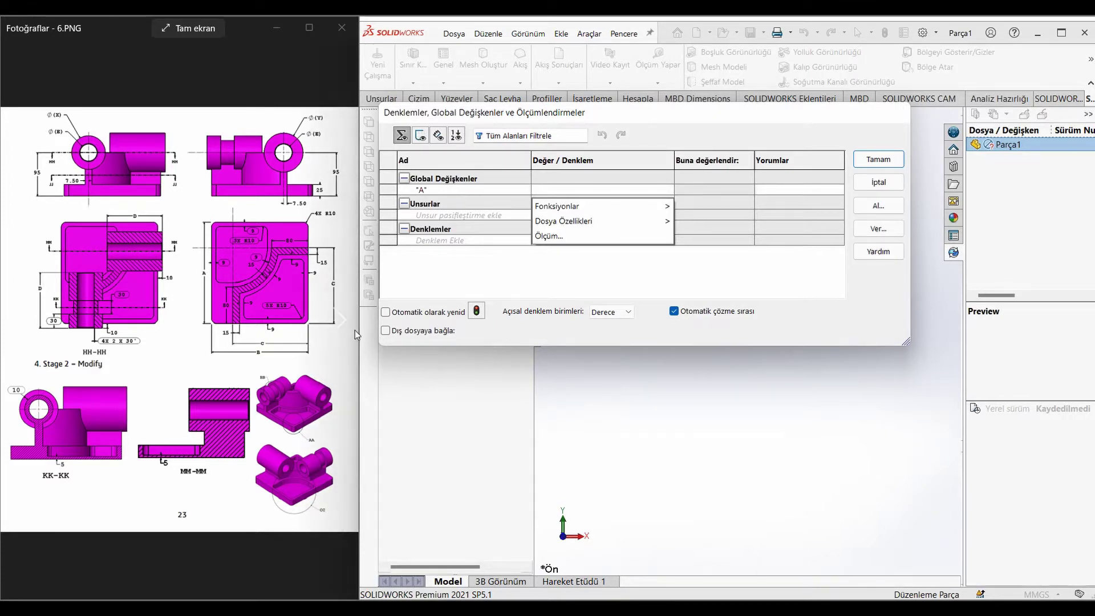
left_click(342, 316)
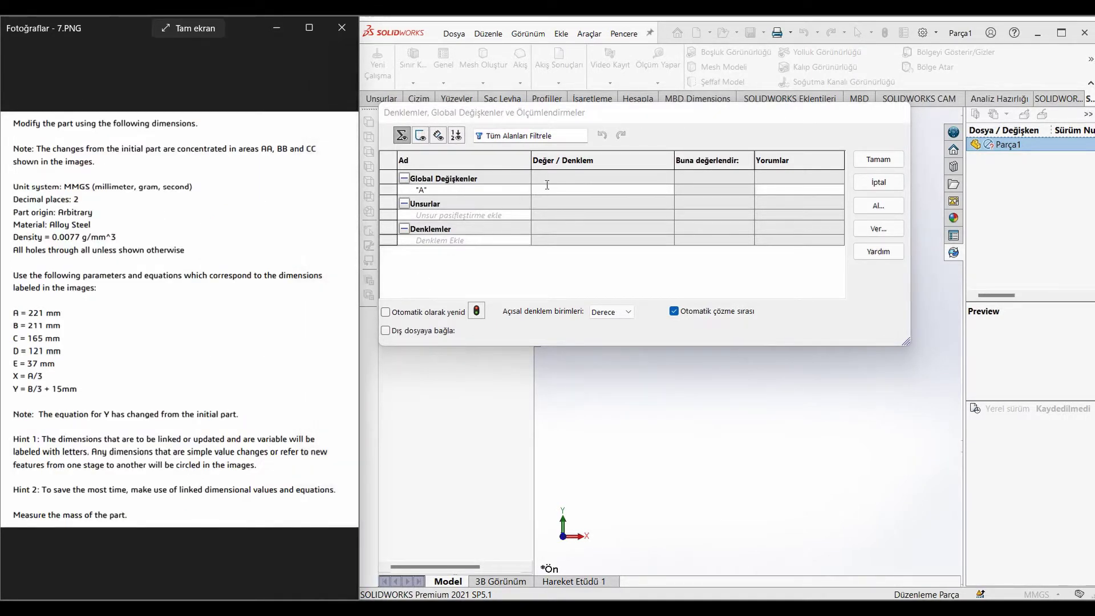
left_click(547, 185)
type("221")
key("Tab")
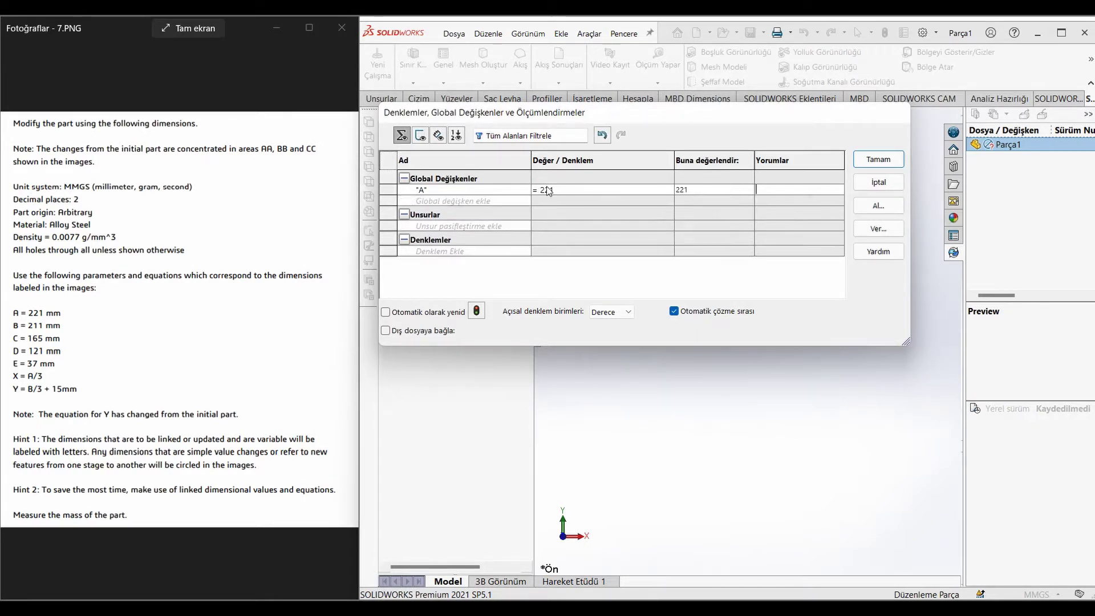
- Define the global variables B as 211 and C as 165
key("Tab")
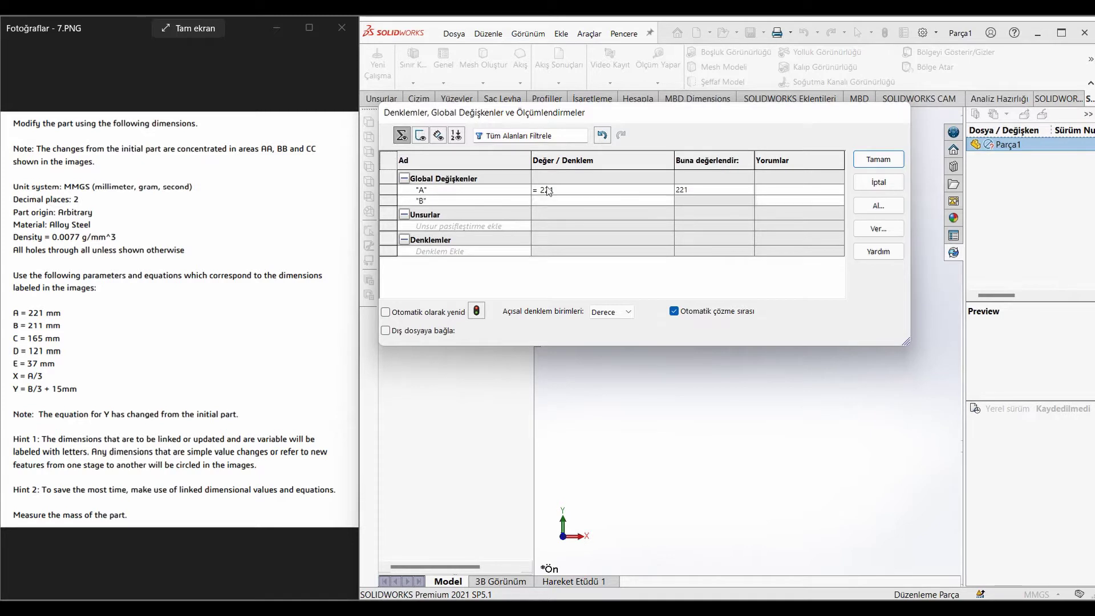
type("211")
key("Tab")
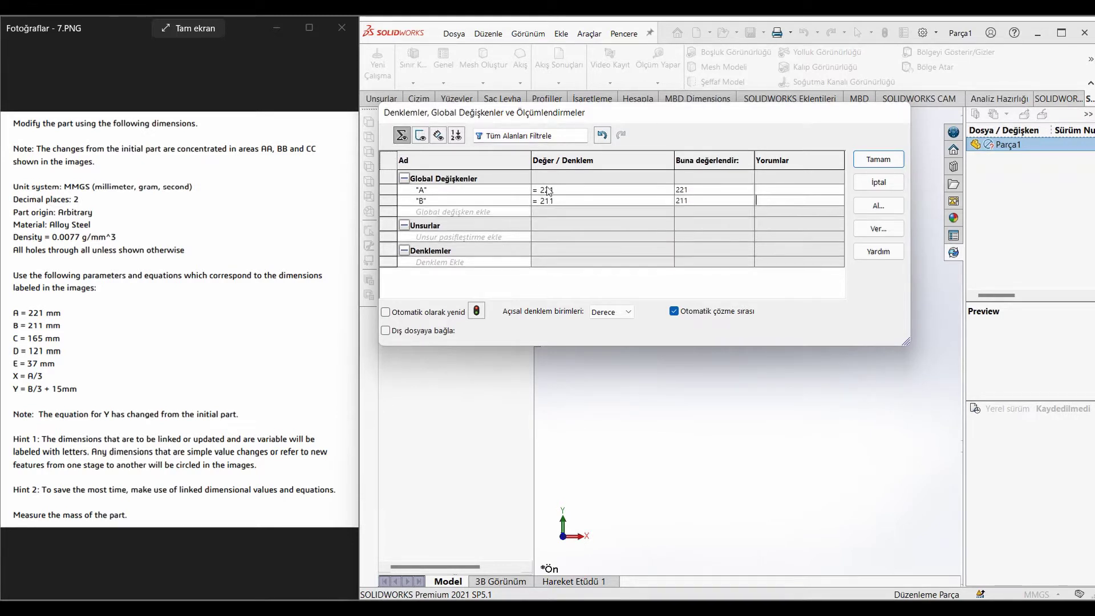
key("Tab")
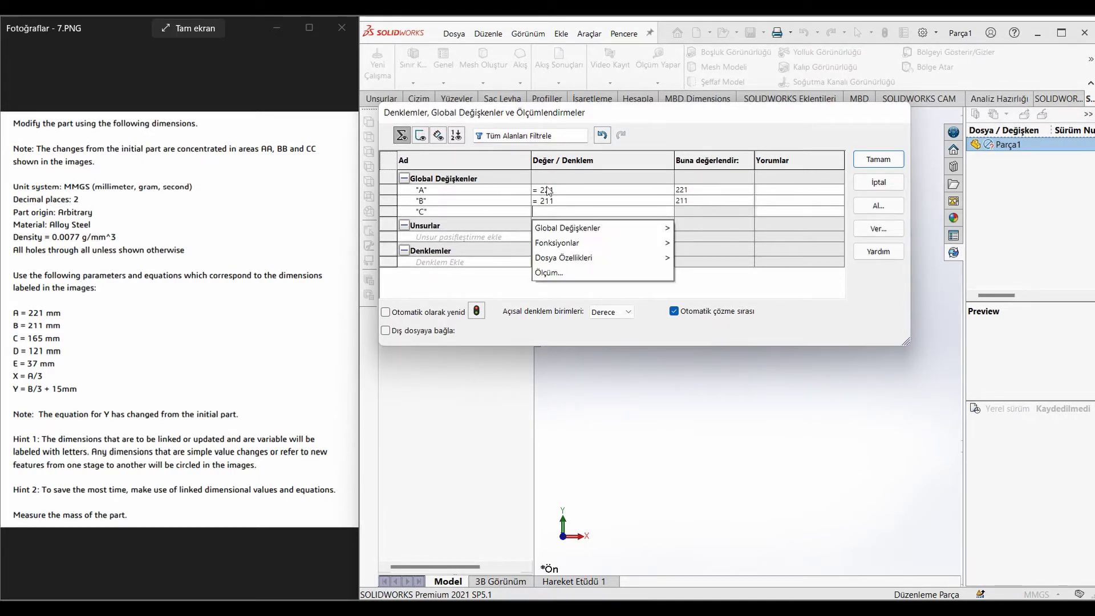
type("165")
key("Tab")
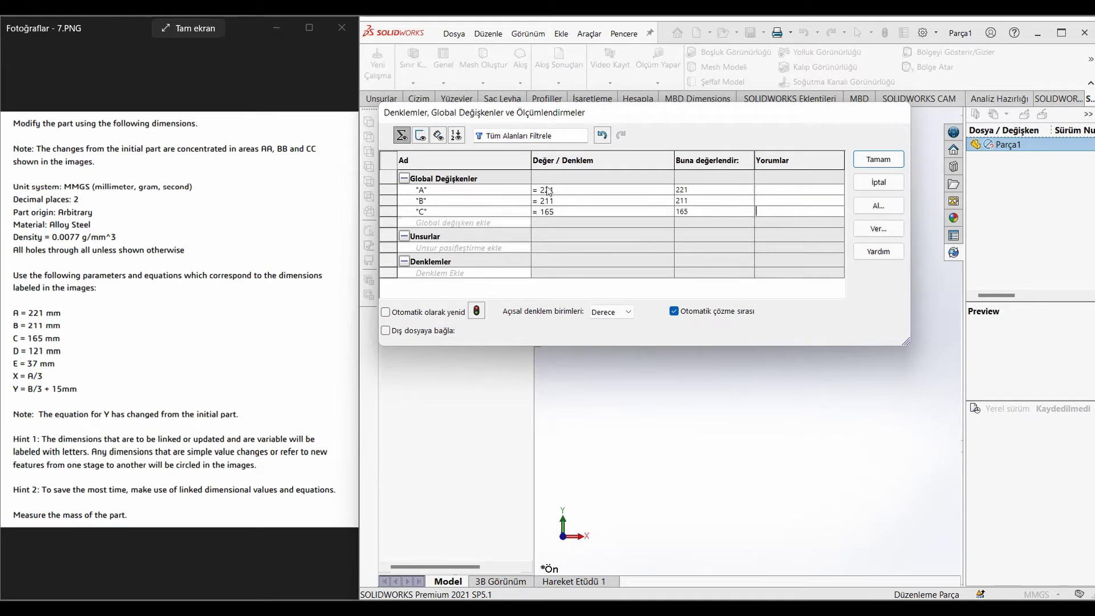
- Define the global variables D as 121 and E as 37
type("D")
key("Tab")
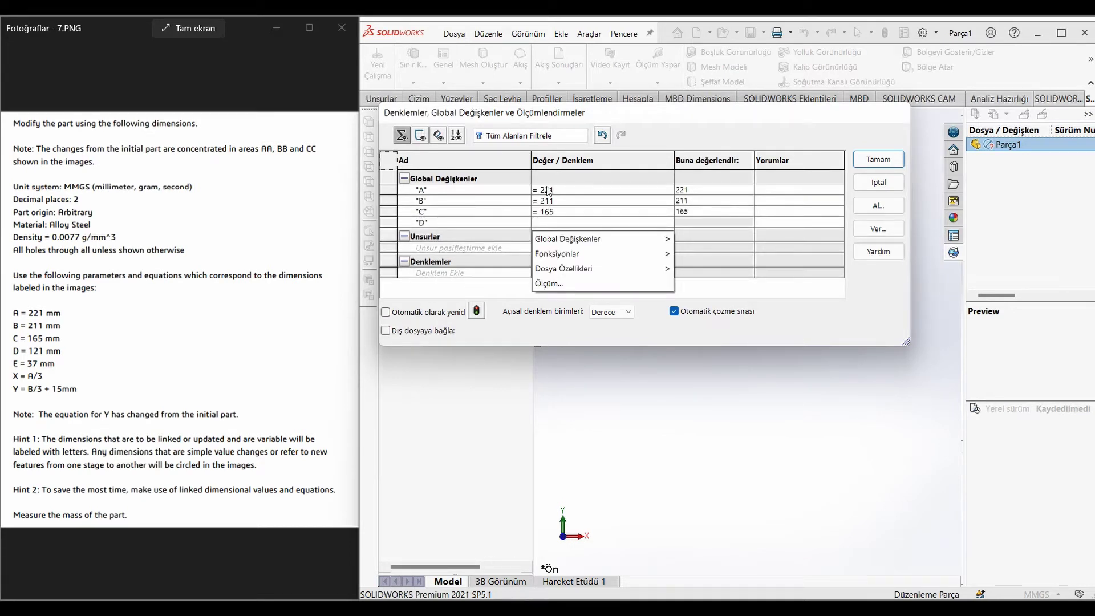
type("121")
key("Tab")
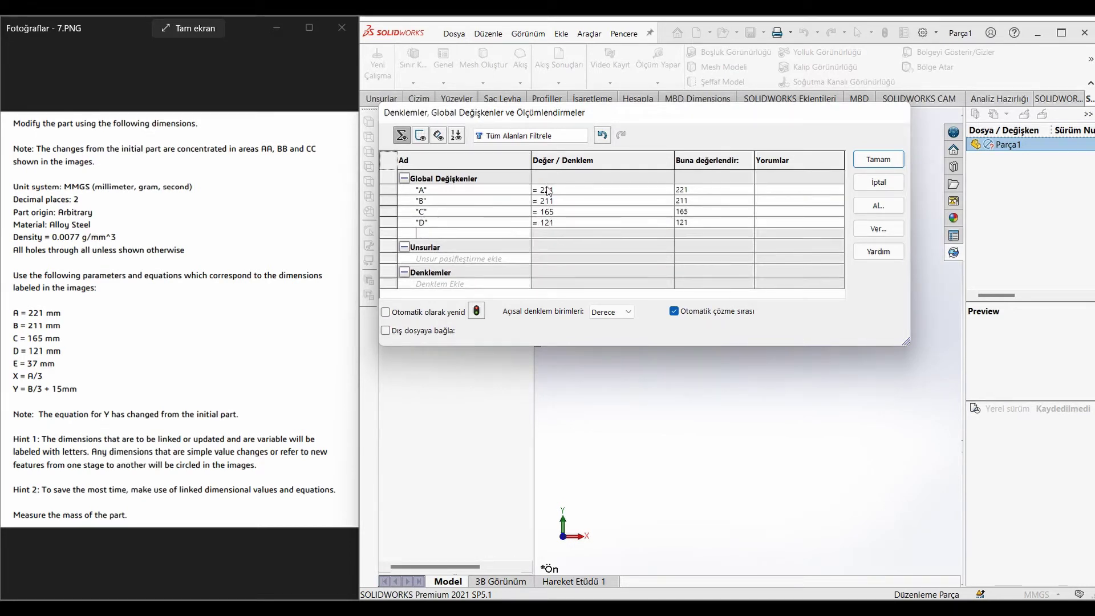
type("E")
key("Tab")
type("37")
key("Tab")
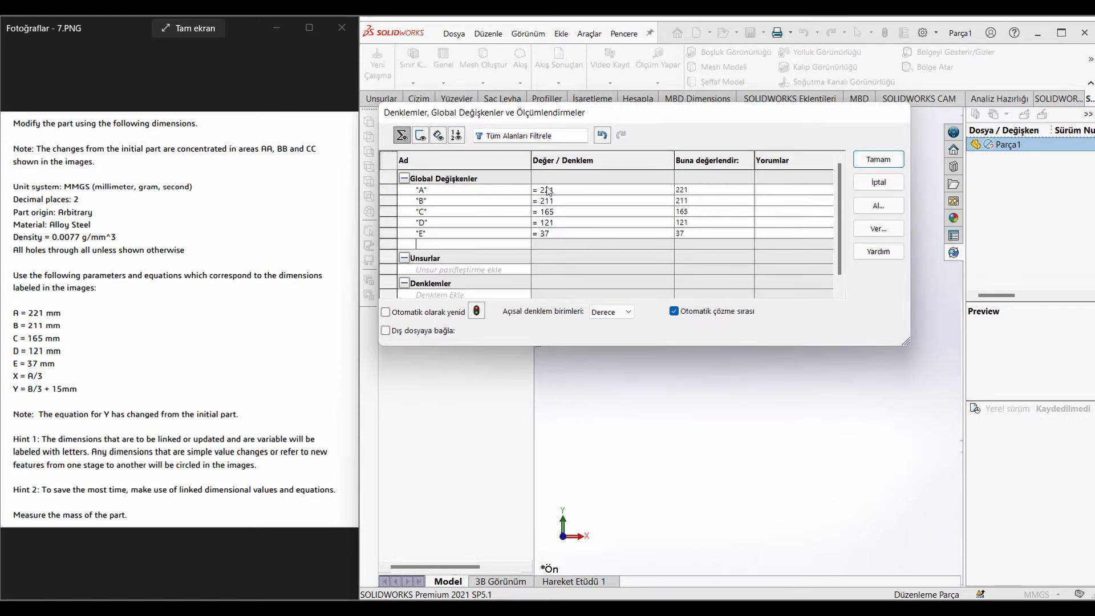
- Define the global variable X with the equation A / 3
type("X")
key("Tab")
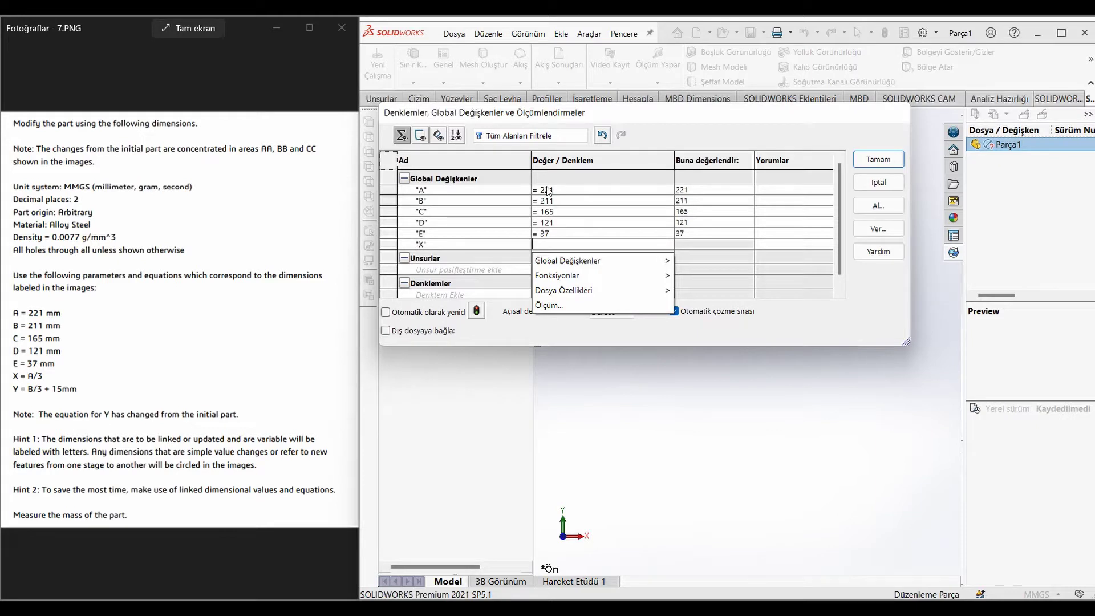
type("A")
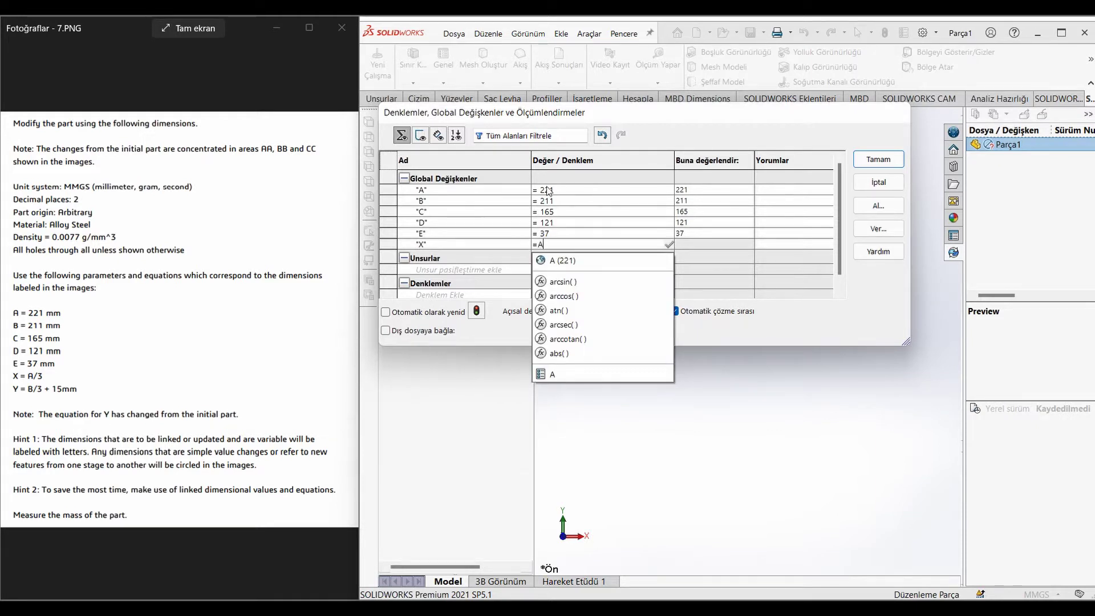
left_click(566, 262)
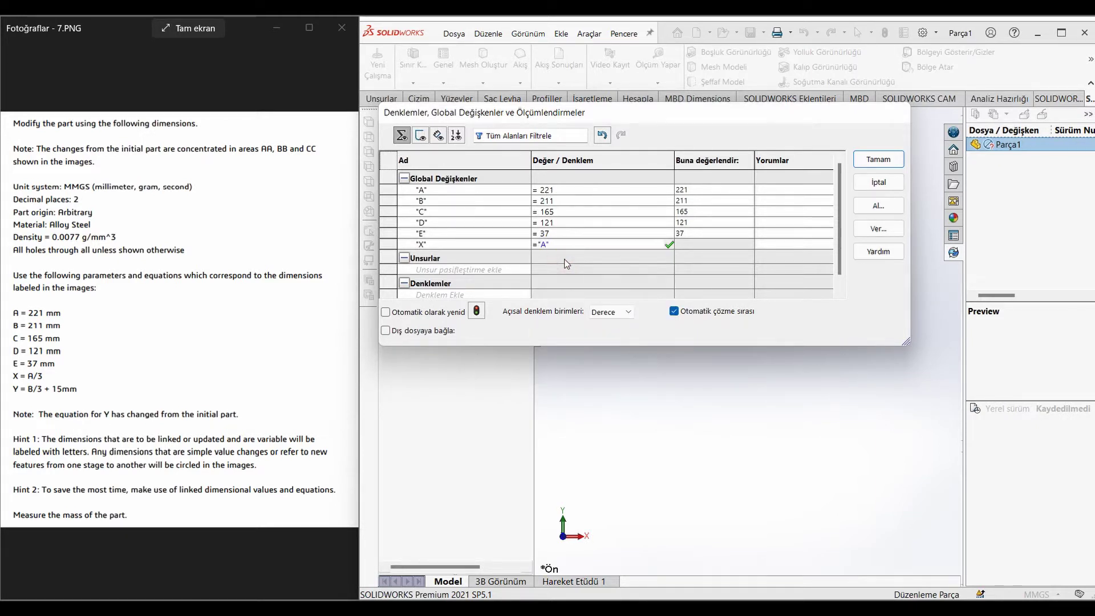
type("/ 3")
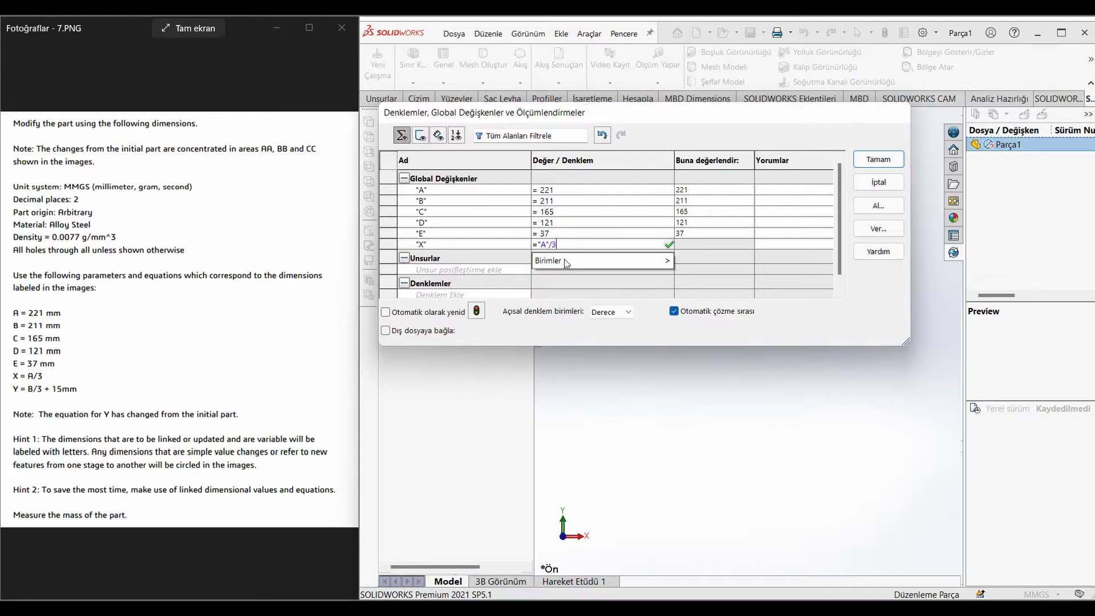
key("Tab")
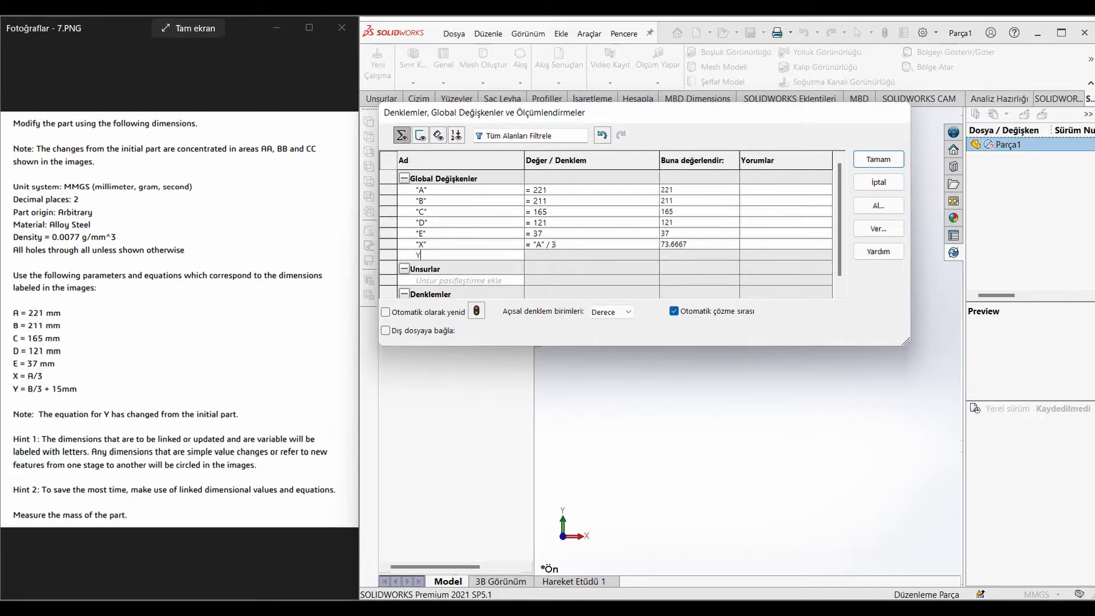
- Define the global variable Y with the equation B / 3 + 15 and accept the equations
left_click(566, 258)
type("=B")
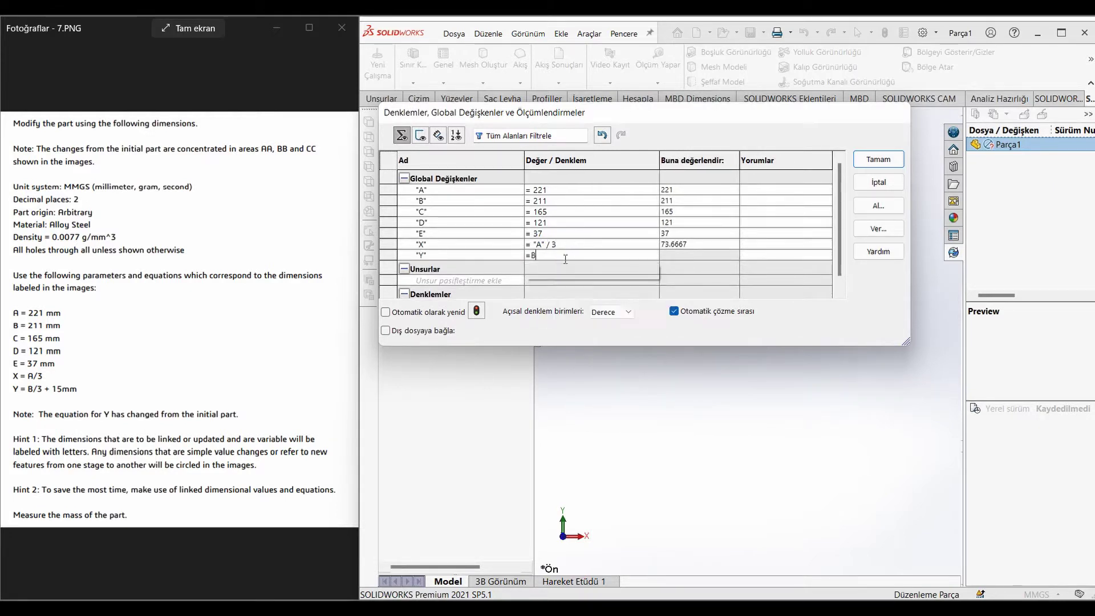
left_click(569, 272)
type("/ 3 + 15")
key("Return")
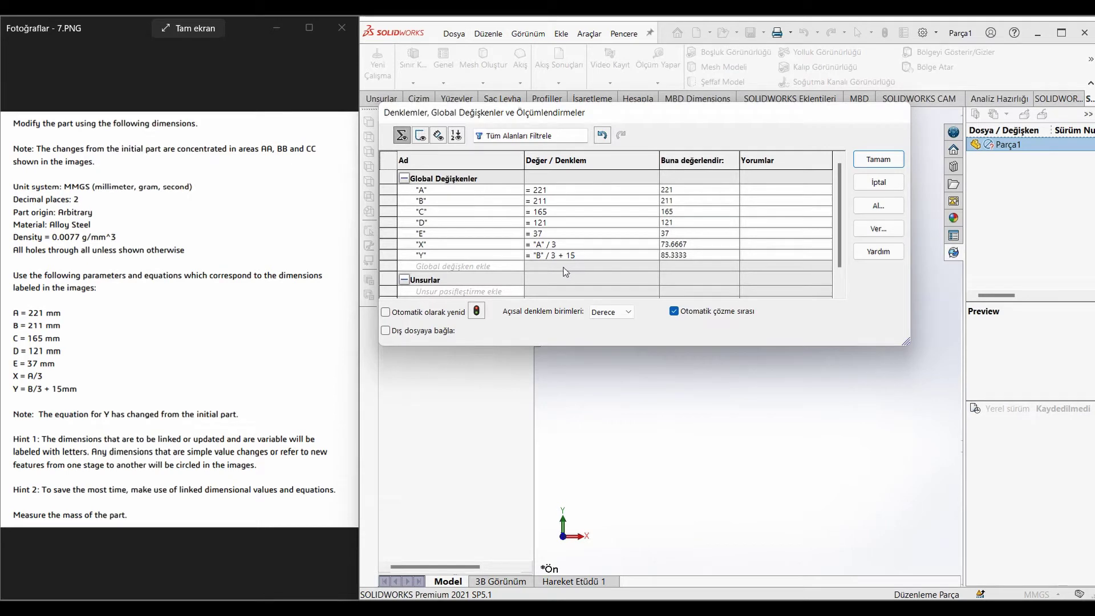
left_click(869, 163)
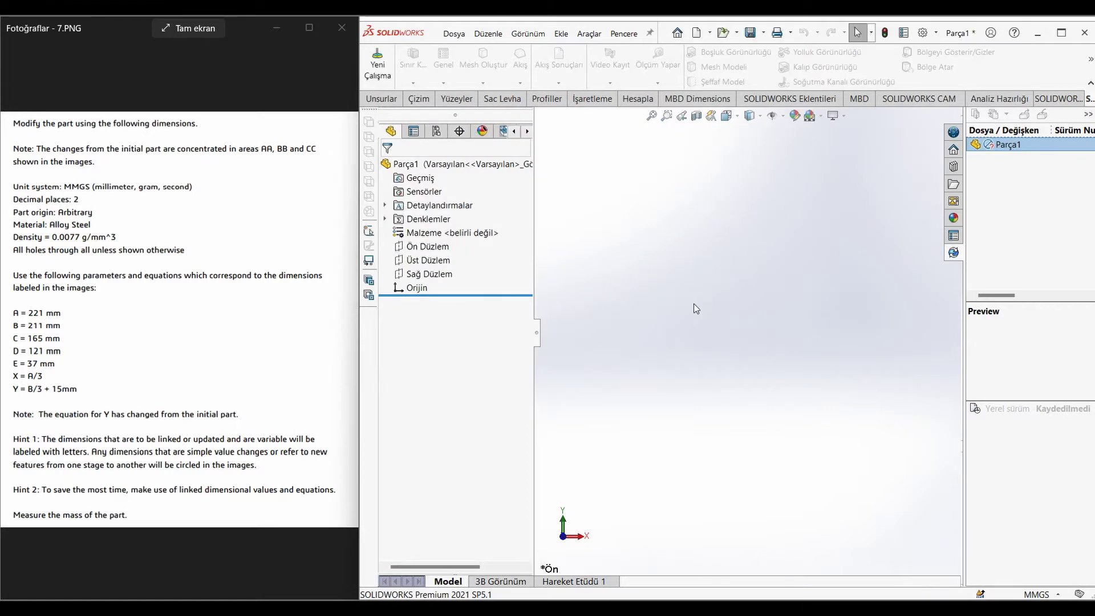
- Start a sketch on the top plane (Üst Düzlem) and draw a corner rectangle about 135 mm wide from the origin
left_click(428, 260)
left_click(450, 240)
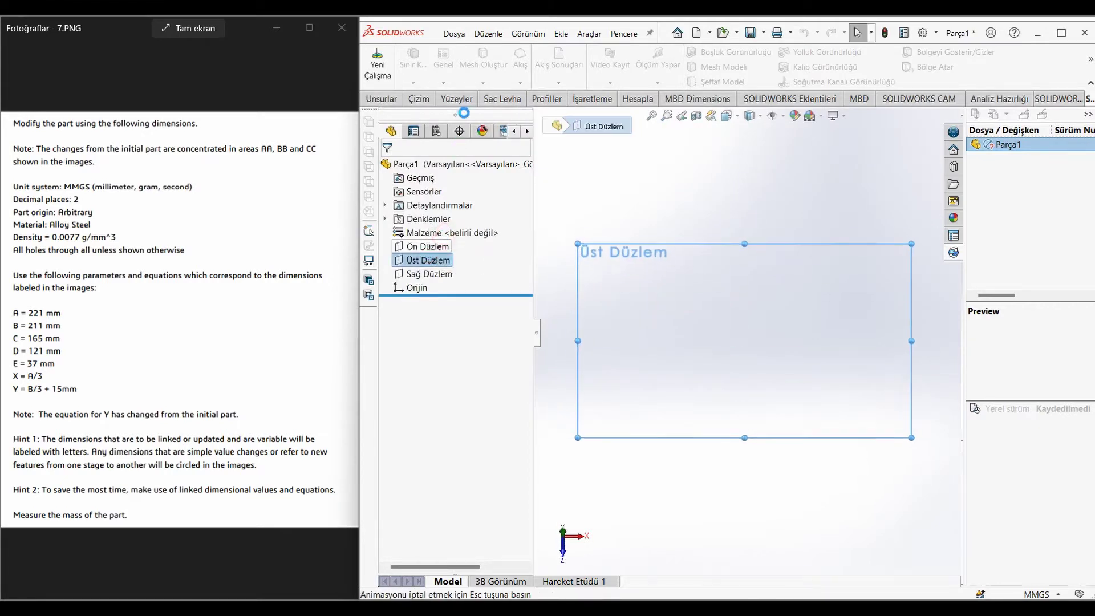
left_click(471, 69)
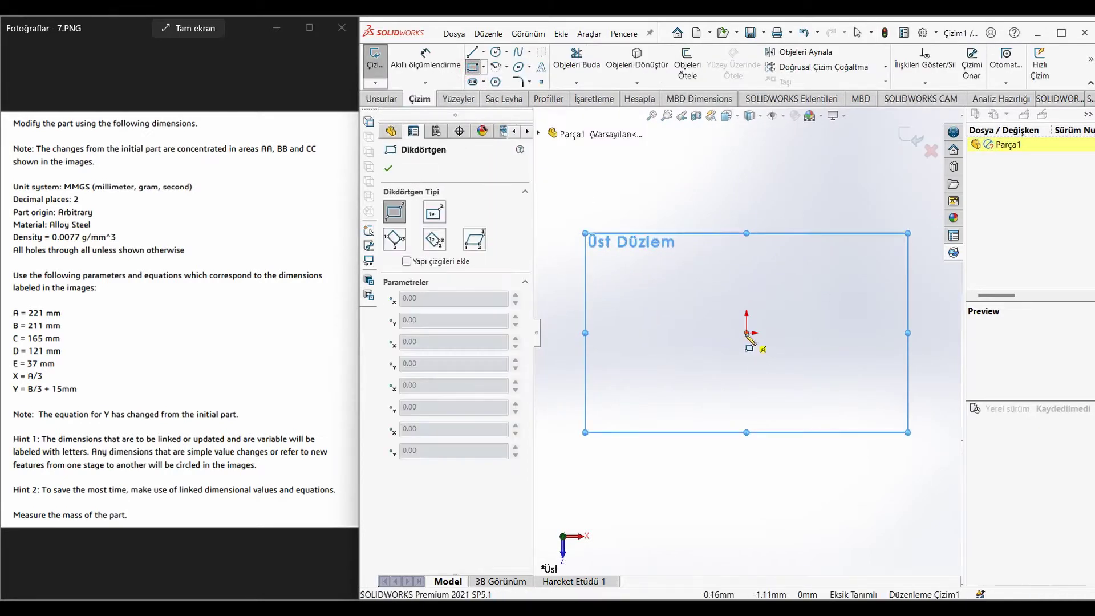
left_click(746, 333)
left_click(888, 225)
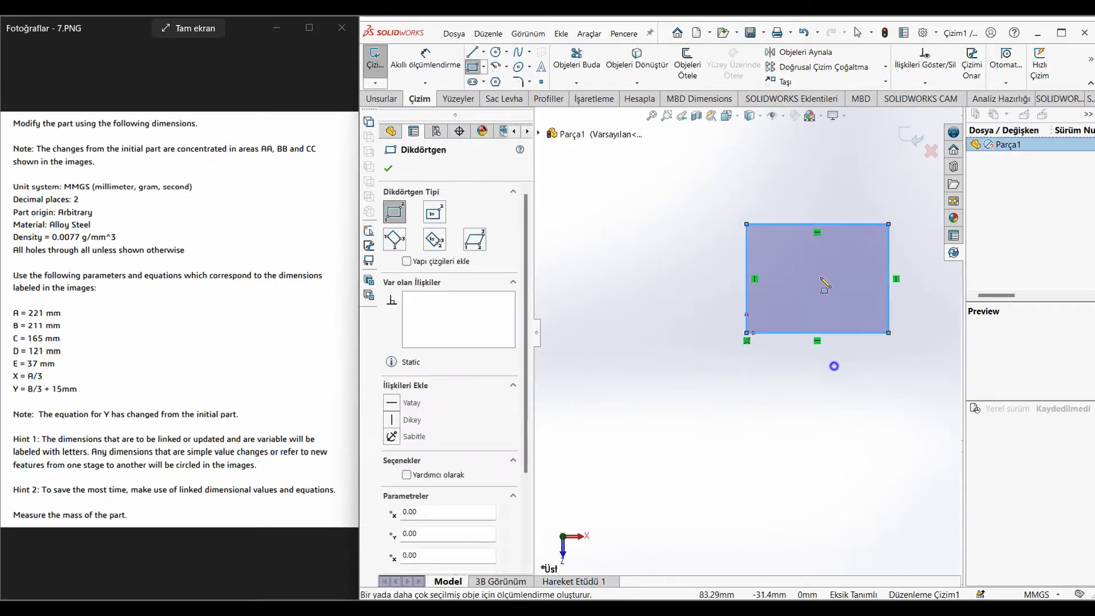
- Dimension the rectangle's upper edge and link its length to the global variable B
key("d")
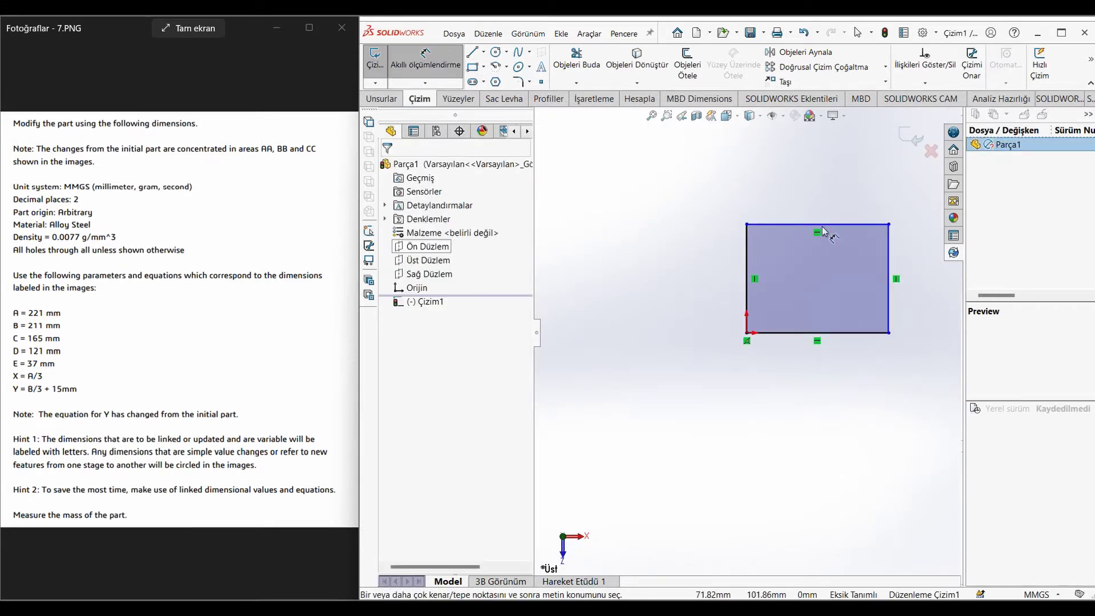
left_click(16, 326)
left_click(842, 224)
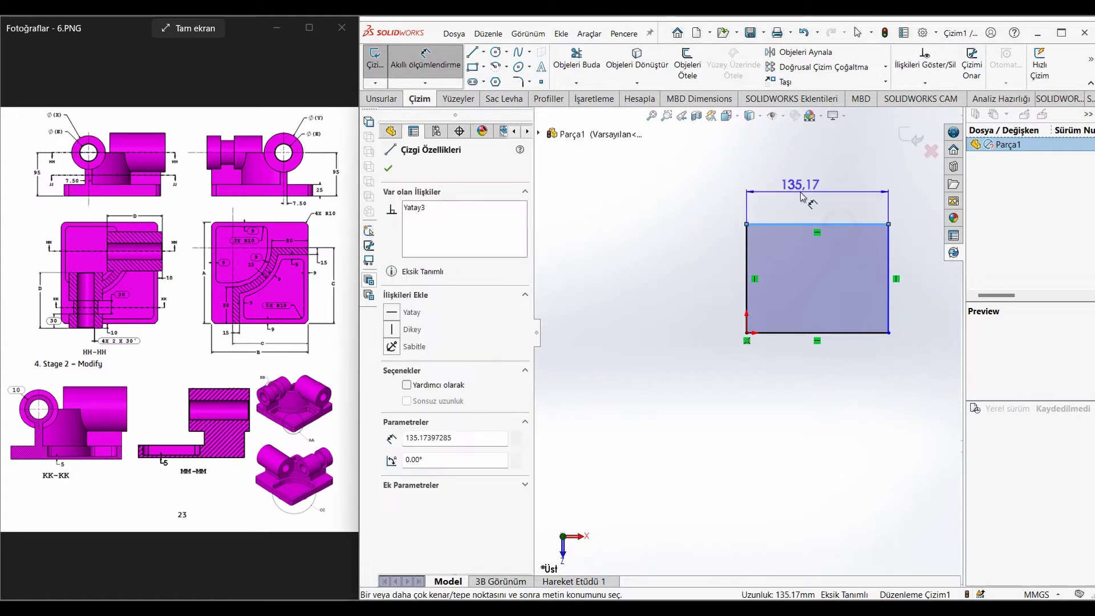
left_click(813, 208)
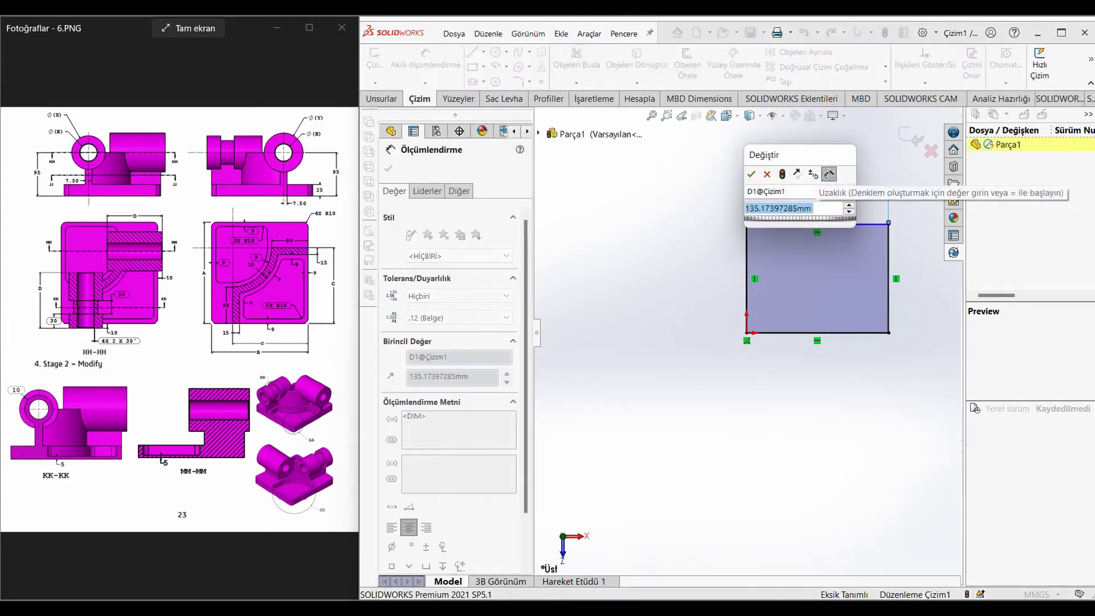
type("B")
left_click(807, 224)
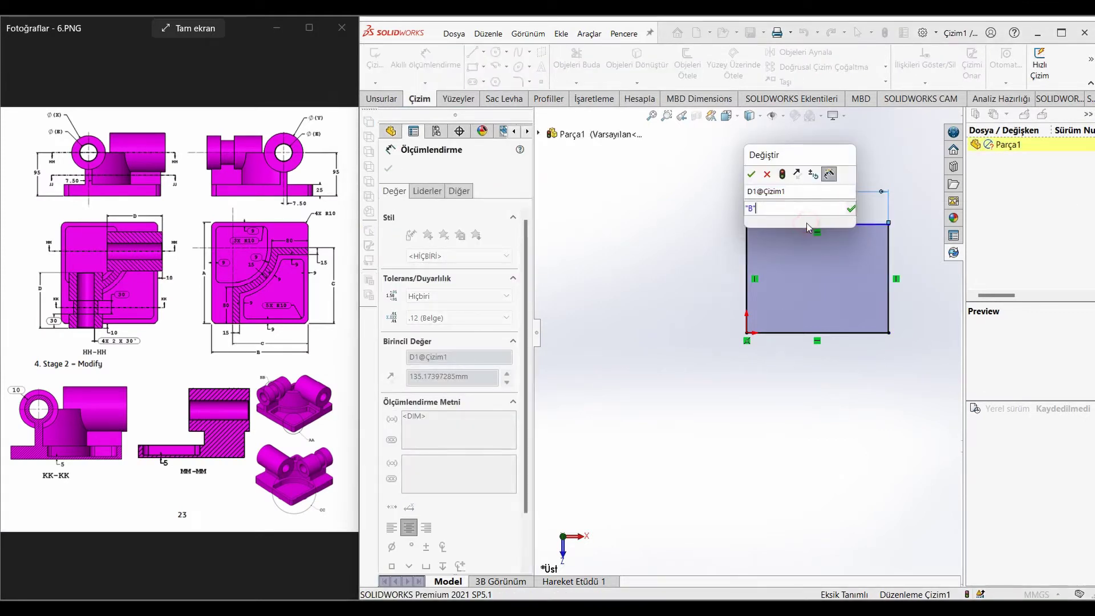
left_click(747, 204)
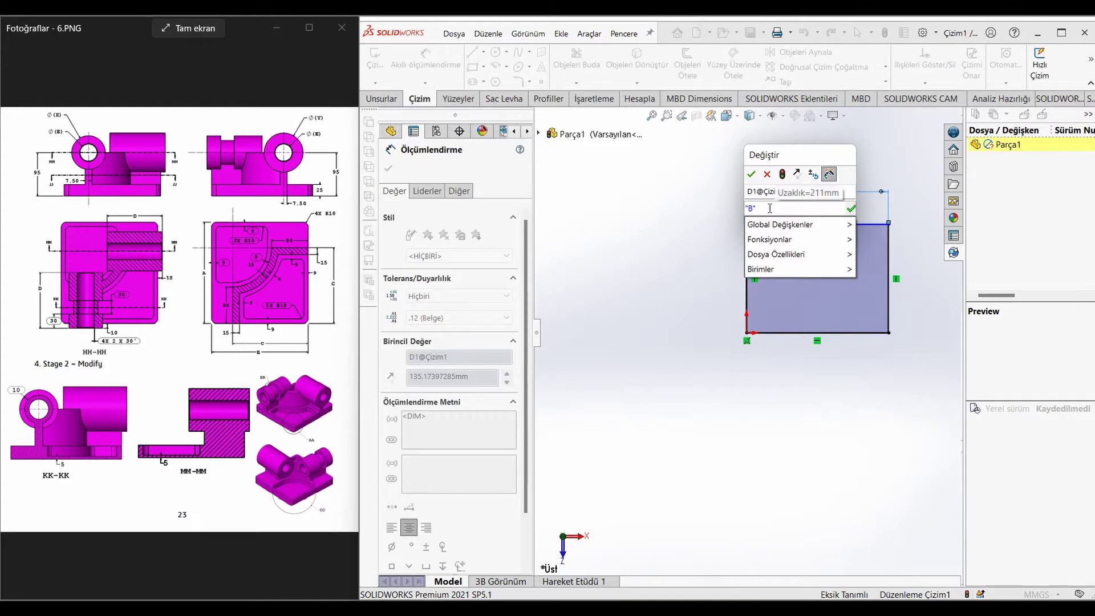
type("=")
left_click(774, 207)
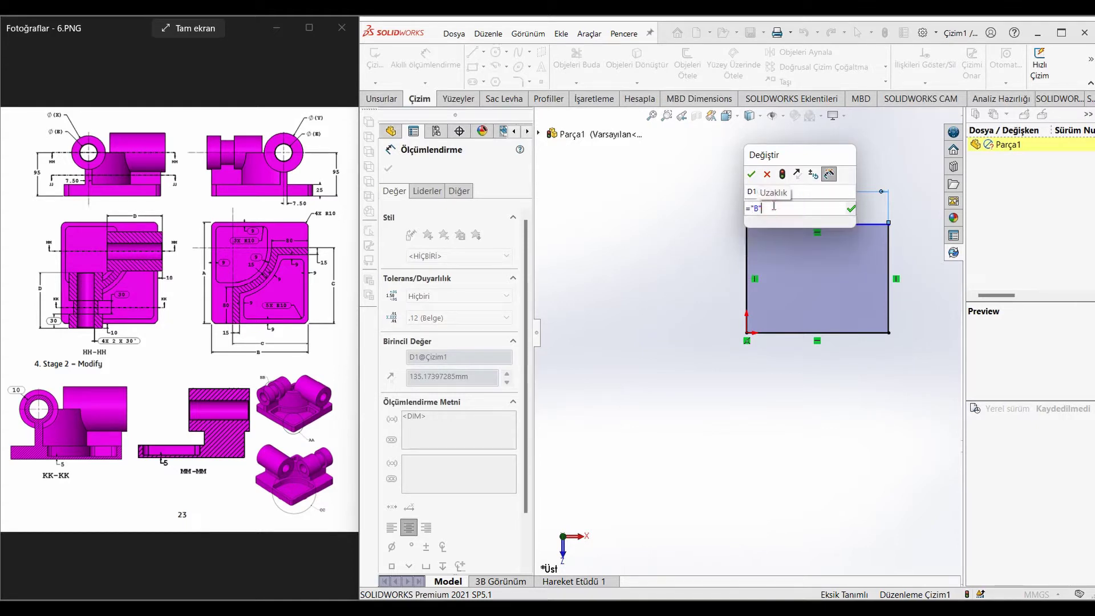
left_click(751, 176)
- Dimension the rectangle's left edge and link its length to the global variable A
left_click(745, 262)
left_click(705, 278)
type("=")
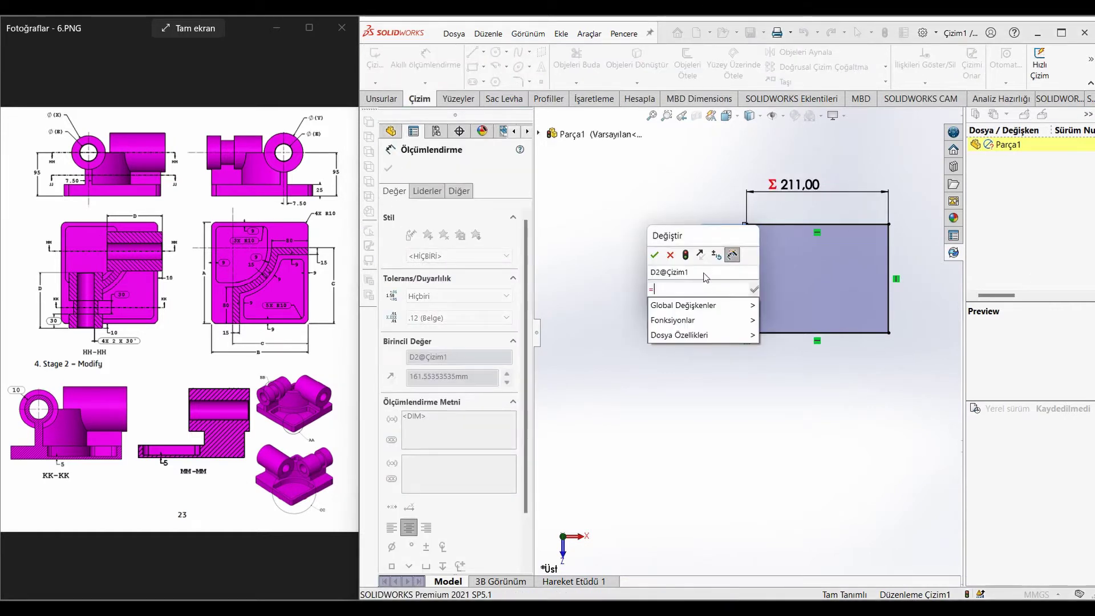
type("A")
left_click(678, 305)
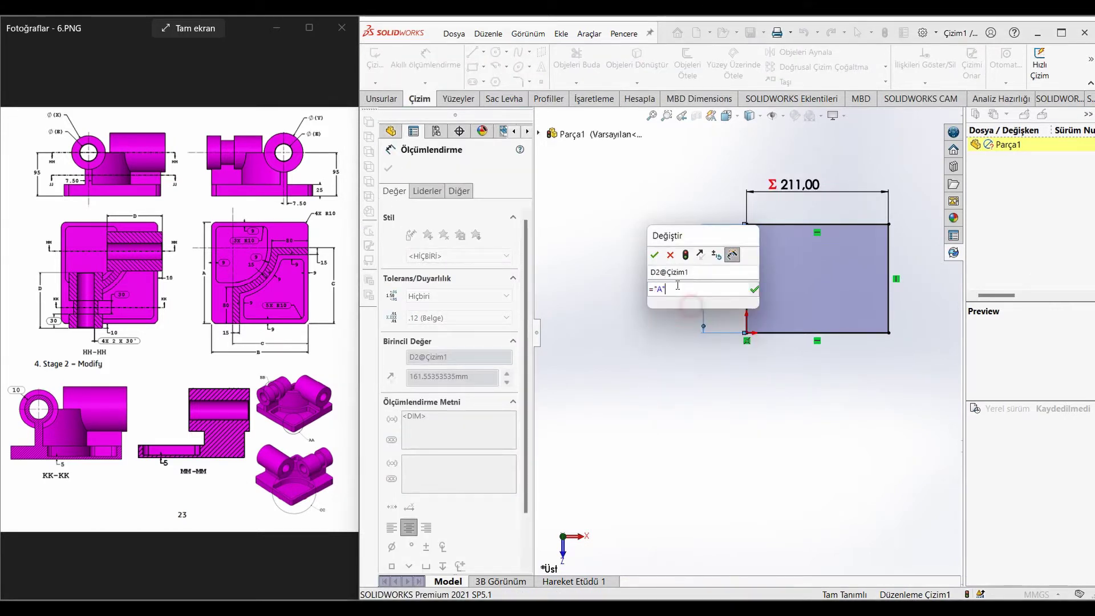
left_click(654, 257)
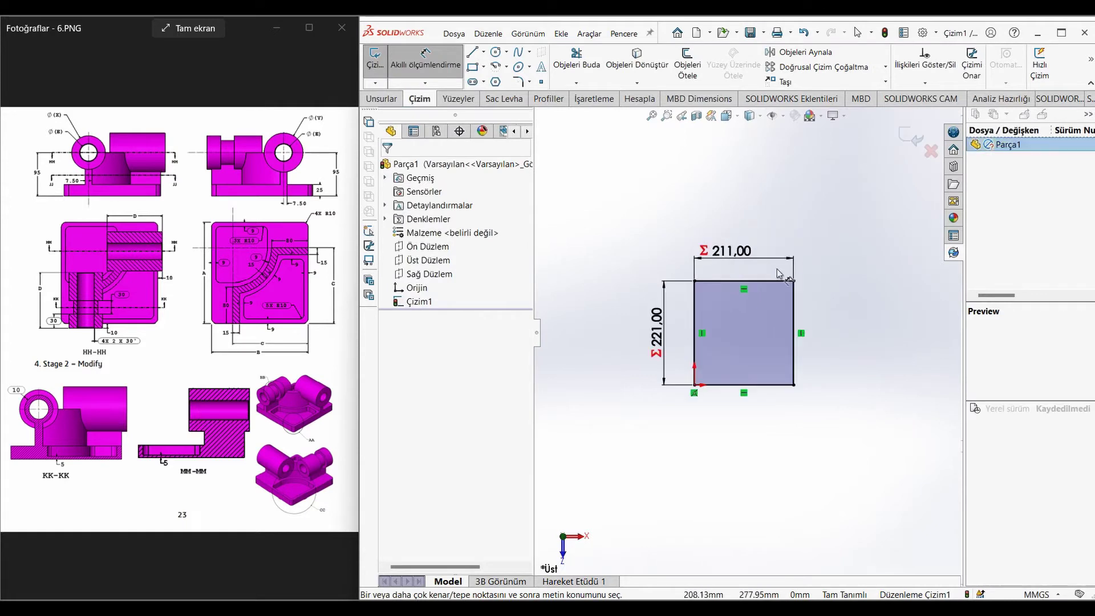
- Fillet all four corners of the rectangle with a 10 mm radius
left_click(517, 83)
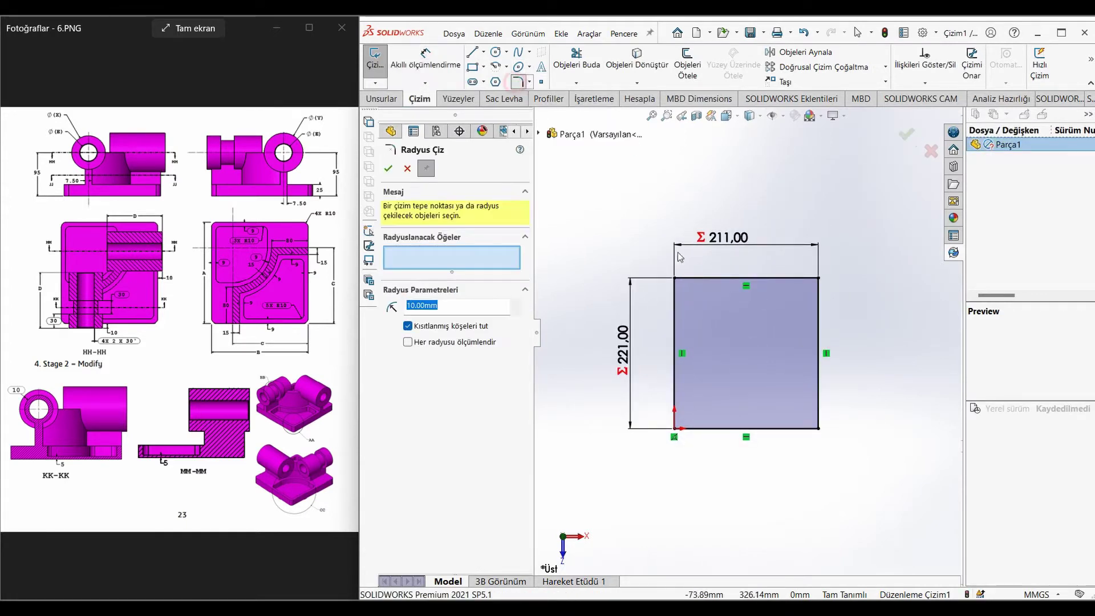
left_click(675, 278)
left_click(675, 428)
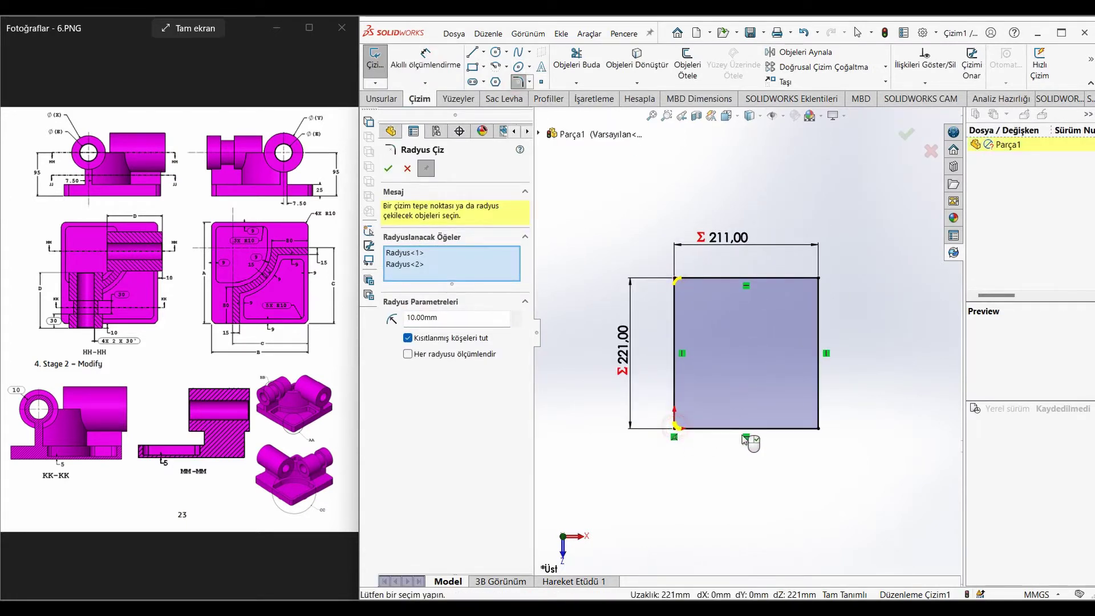
left_click(818, 428)
left_click(819, 279)
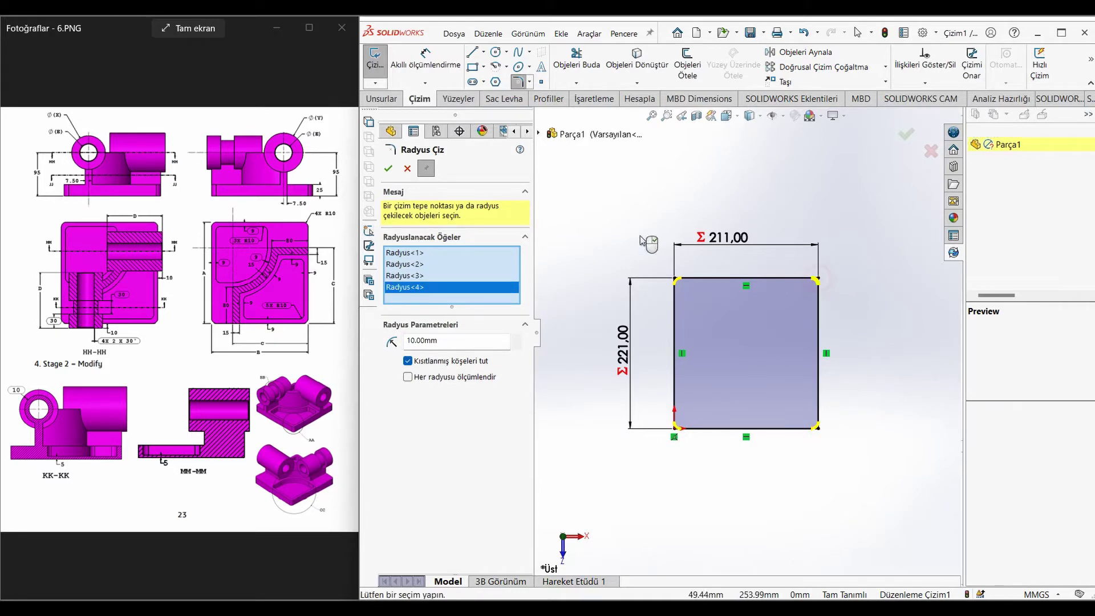
left_click(388, 170)
left_click(388, 170)
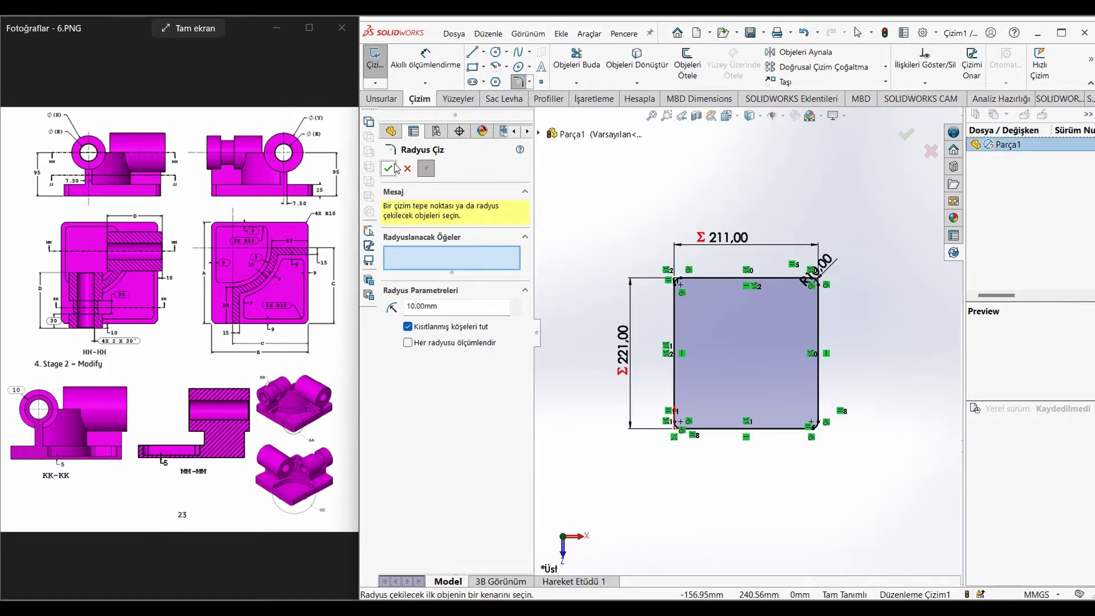
- Extrude the rounded rectangle as a boss to a blind depth of 25 mm
left_click(381, 98)
left_click(392, 64)
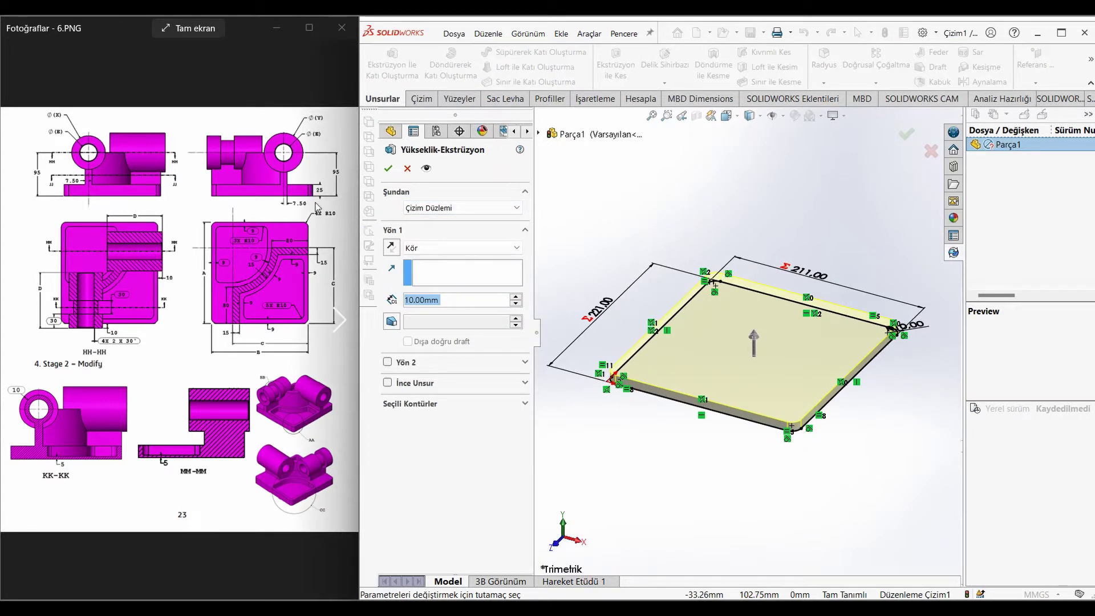
type("25")
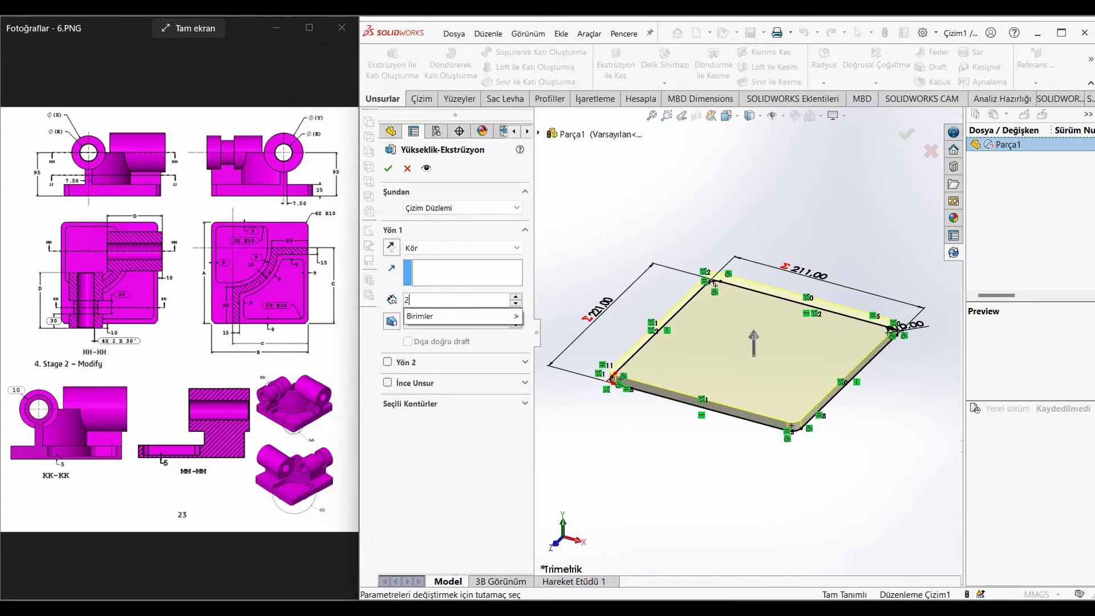
key("Return")
key("Return")
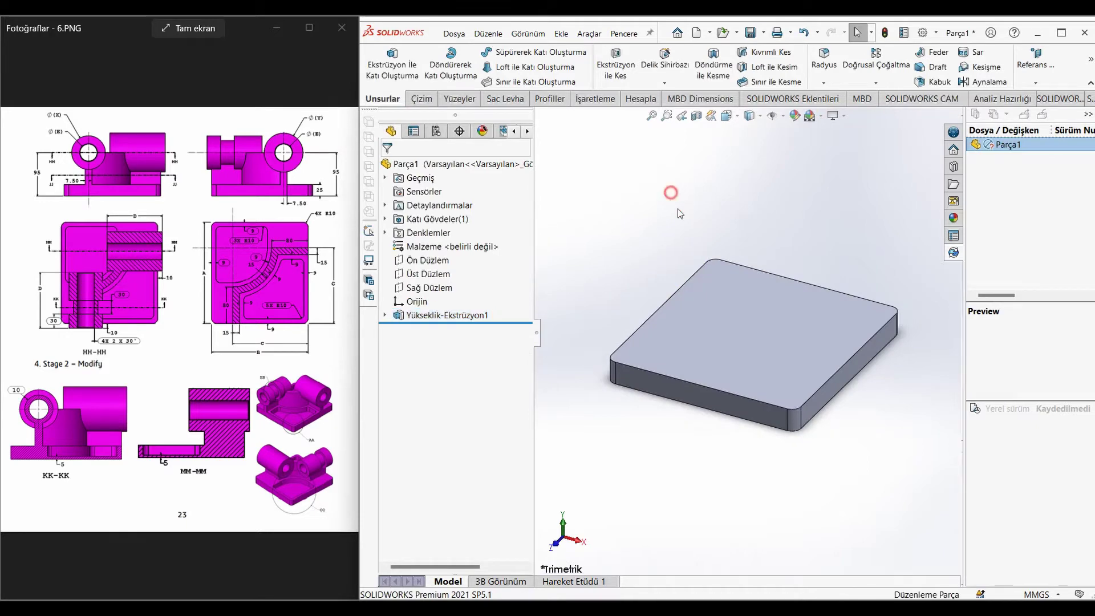
- Sketch on the plate's top face a vertical line about 94 mm from the lower edge and a horizontal one about 94.5 mm from the right edge, deleting their connecting diagonal
left_click(741, 353)
left_click(786, 319)
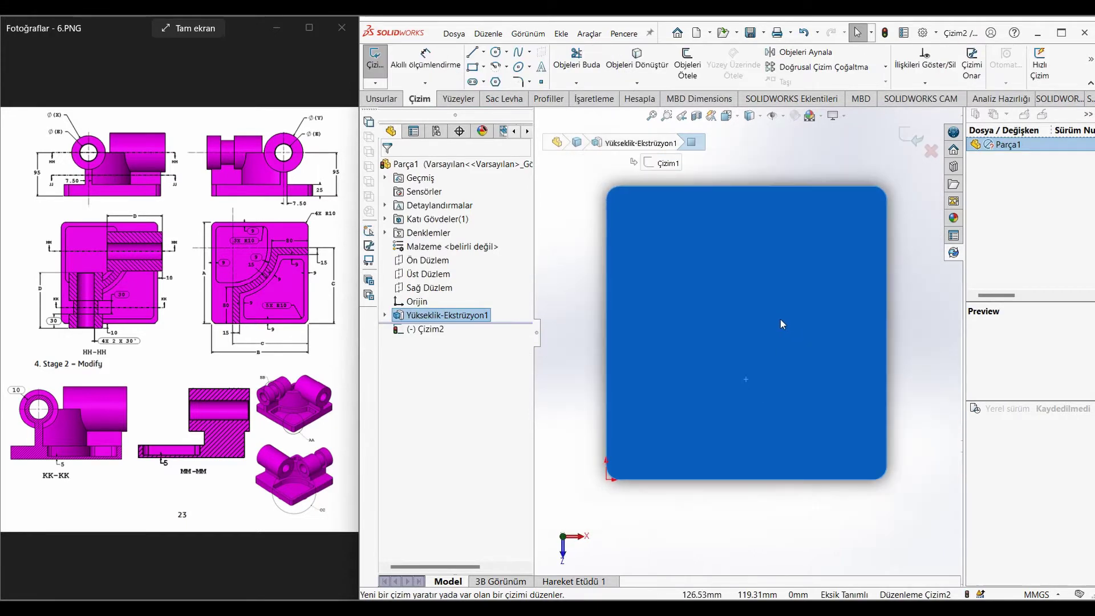
left_click(658, 479)
left_click(658, 354)
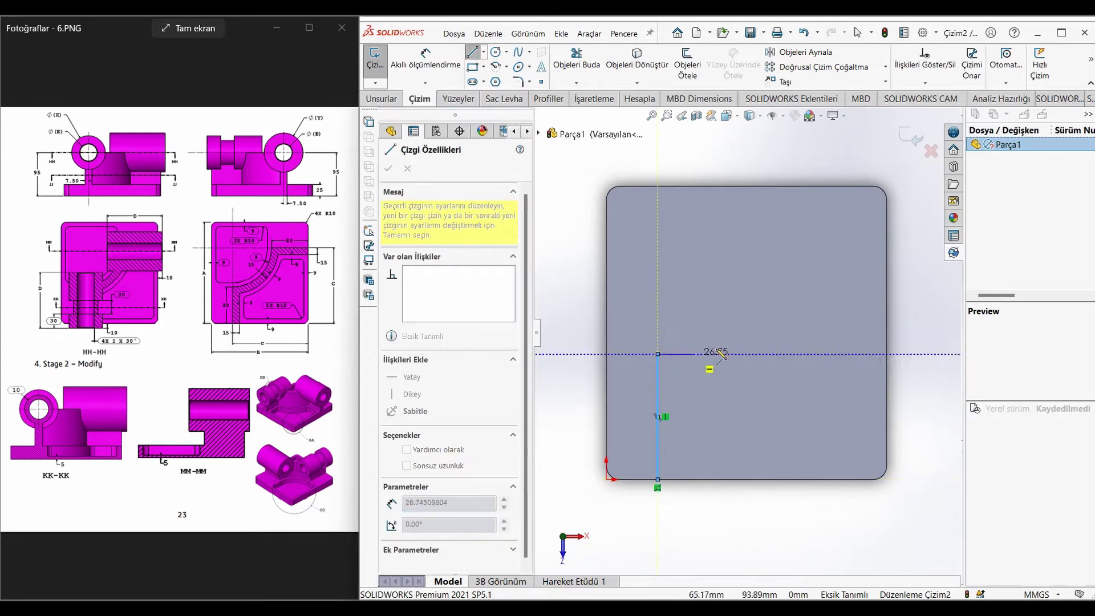
left_click(884, 259)
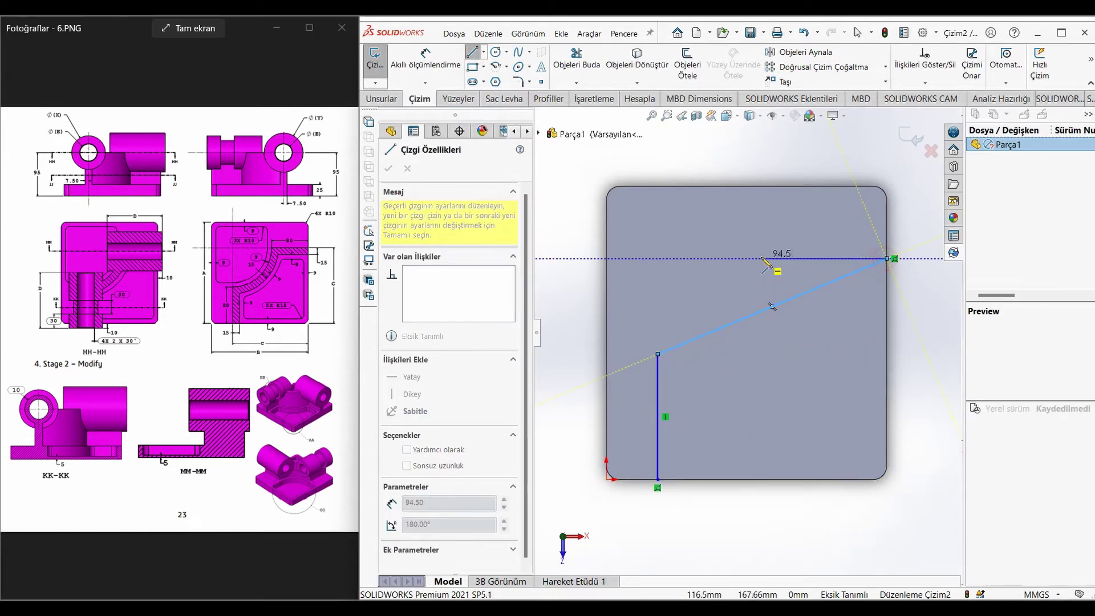
left_click(763, 258)
key("Escape")
left_click(742, 321)
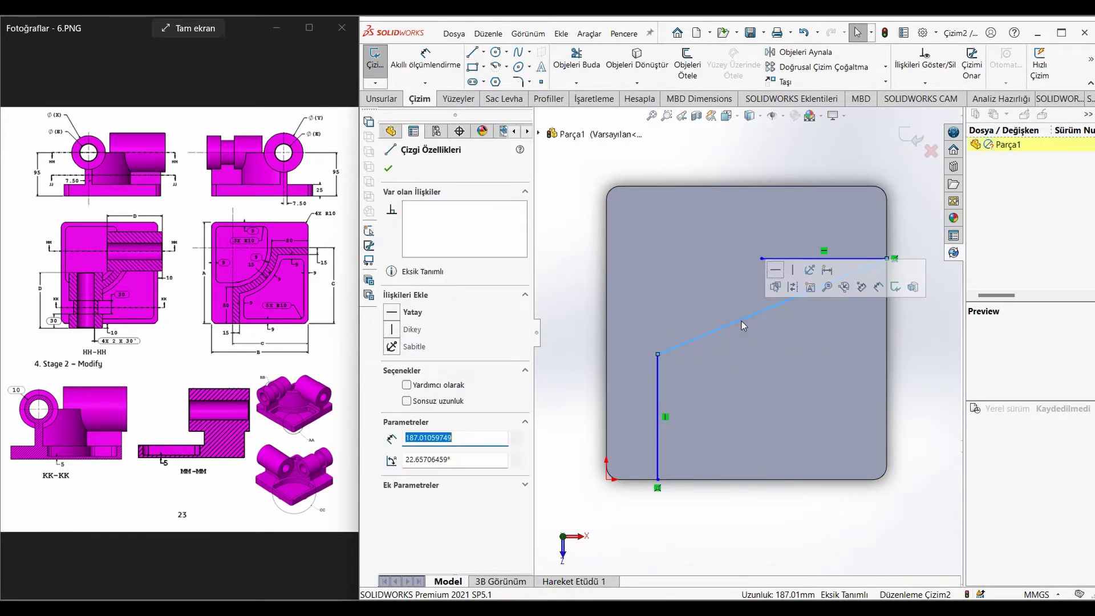
key("Delete")
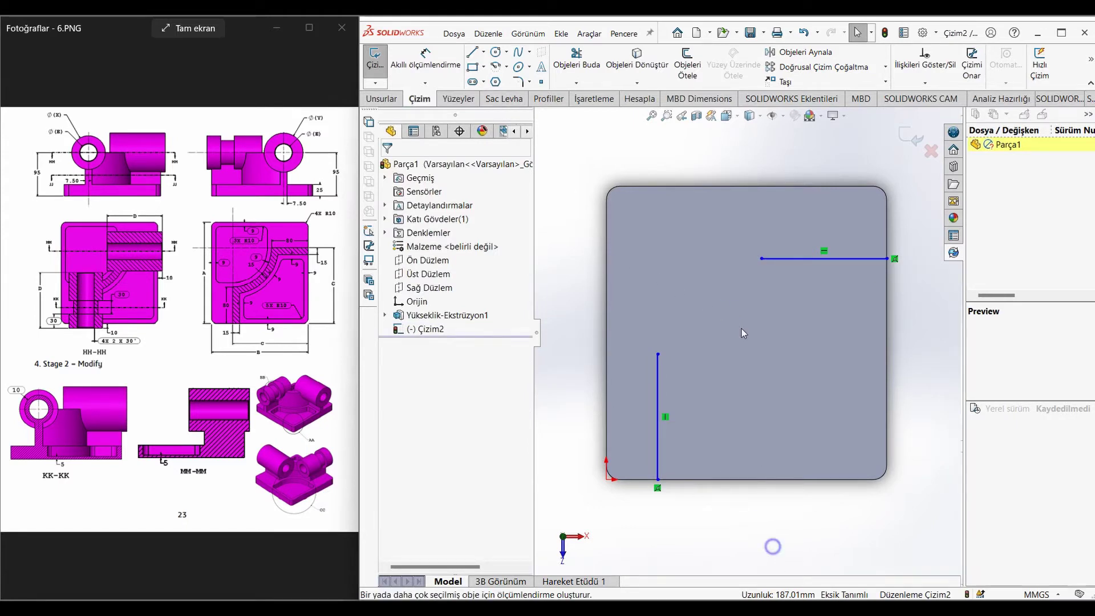
- Dimension the vertical line and the horizontal line to 80 mm each
key("d")
left_click(658, 383)
left_click(638, 412)
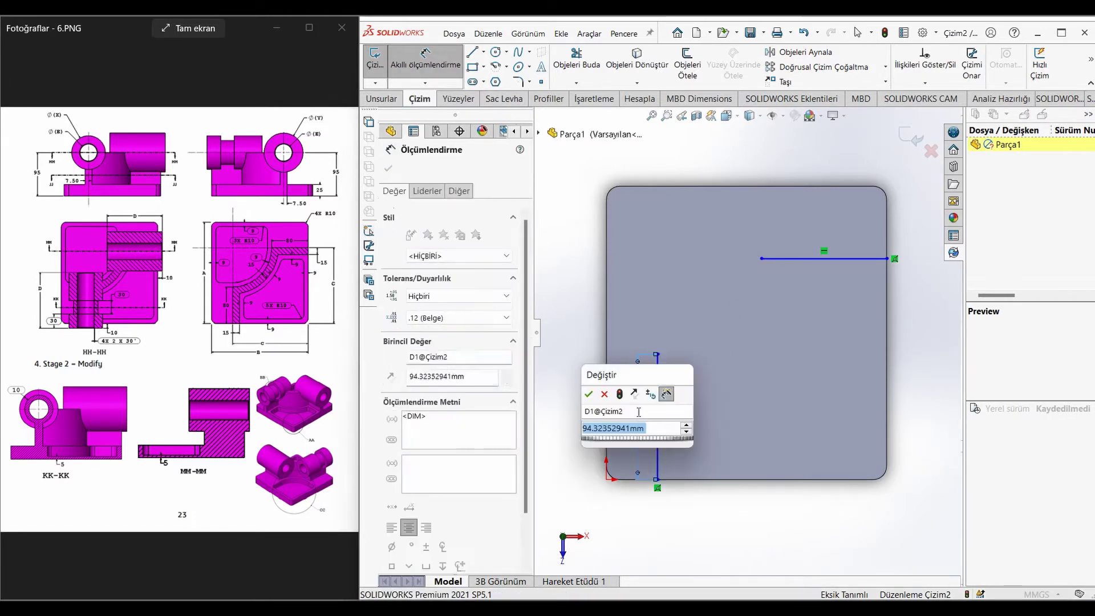
type("80")
key("Return")
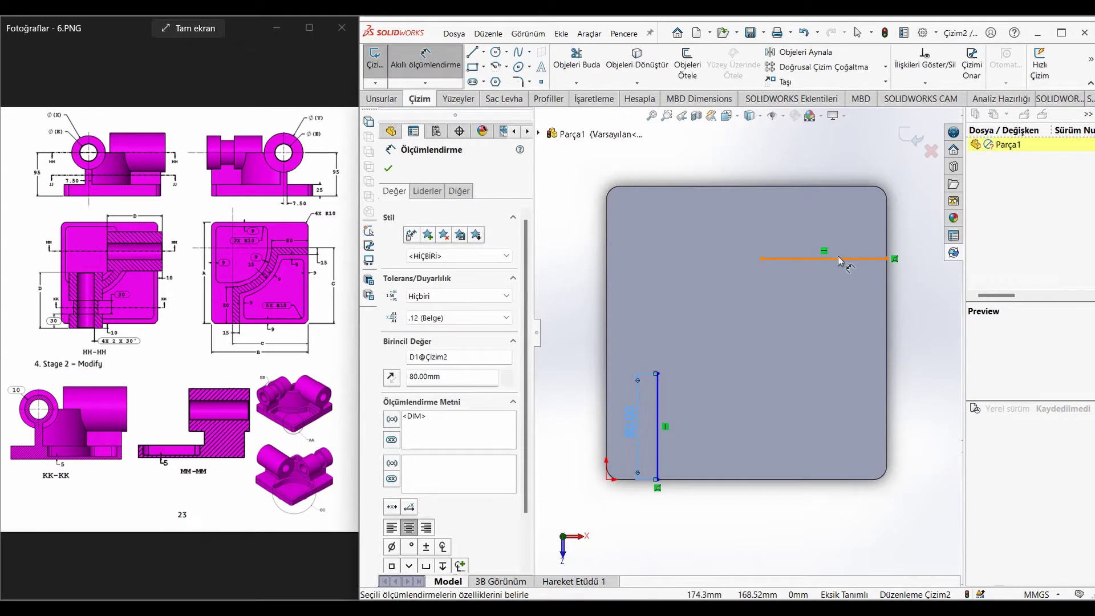
left_click(841, 258)
left_click(835, 228)
type("80")
key("Return")
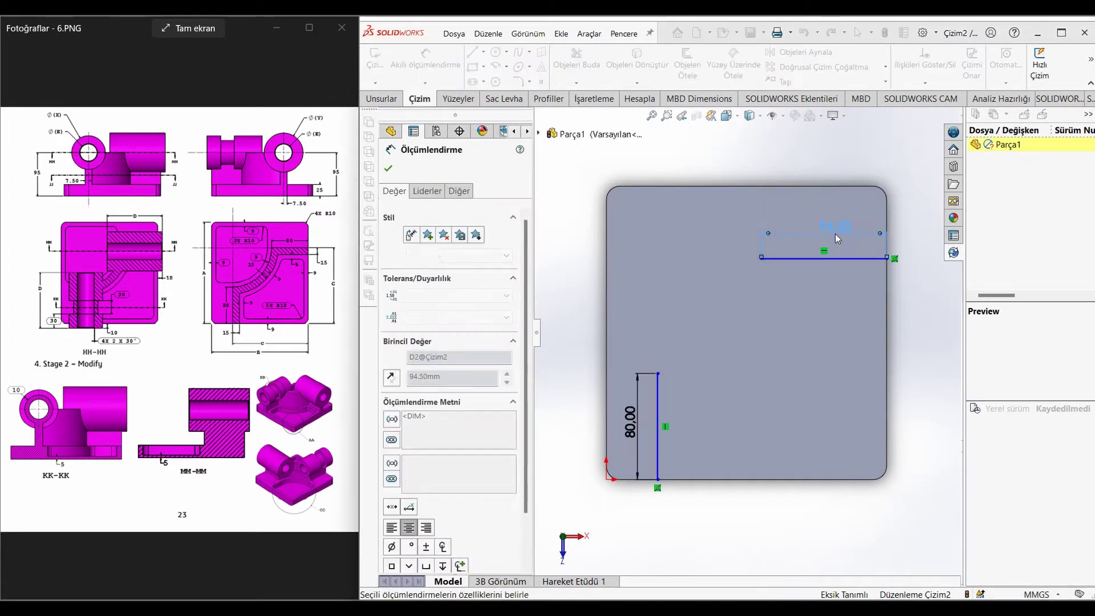
- Dimension the distance from the horizontal line to the plate's lower edge and link it to the global variable C
left_click(811, 260)
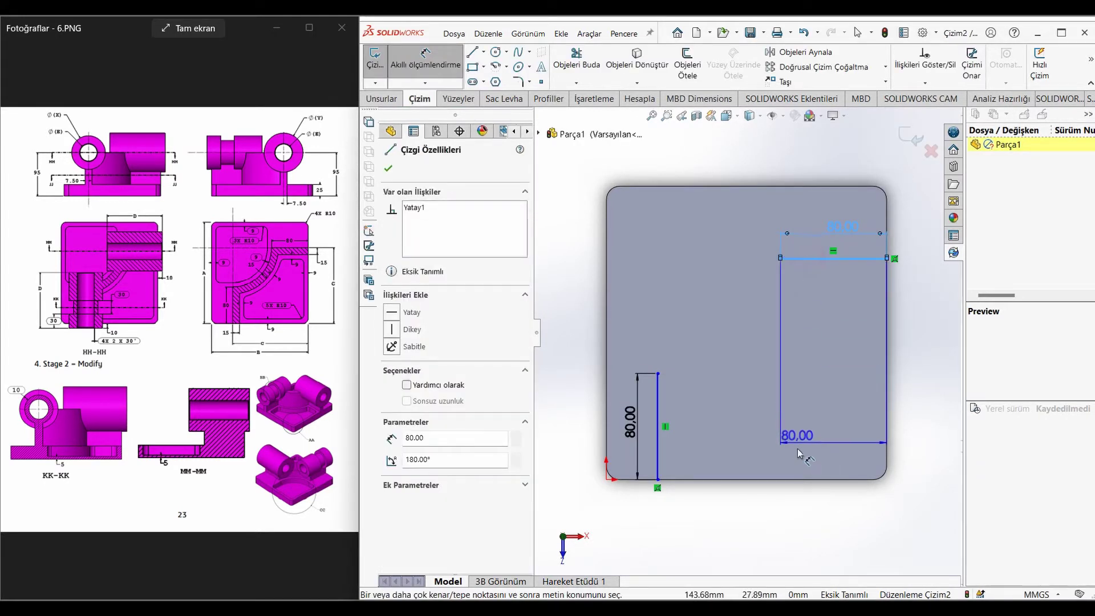
left_click(799, 478)
left_click(833, 382)
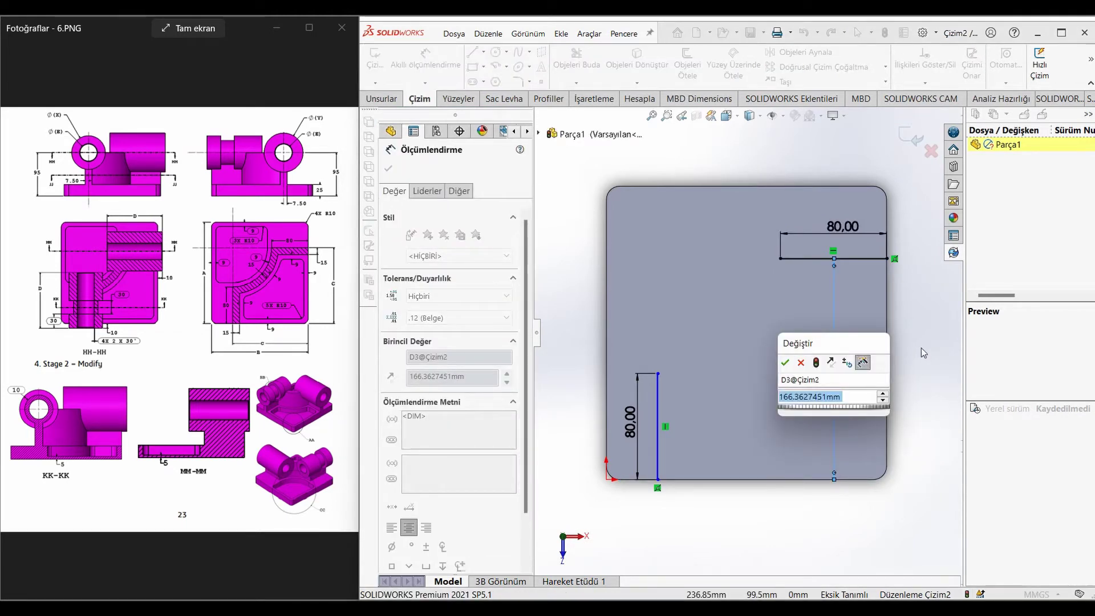
type("=C")
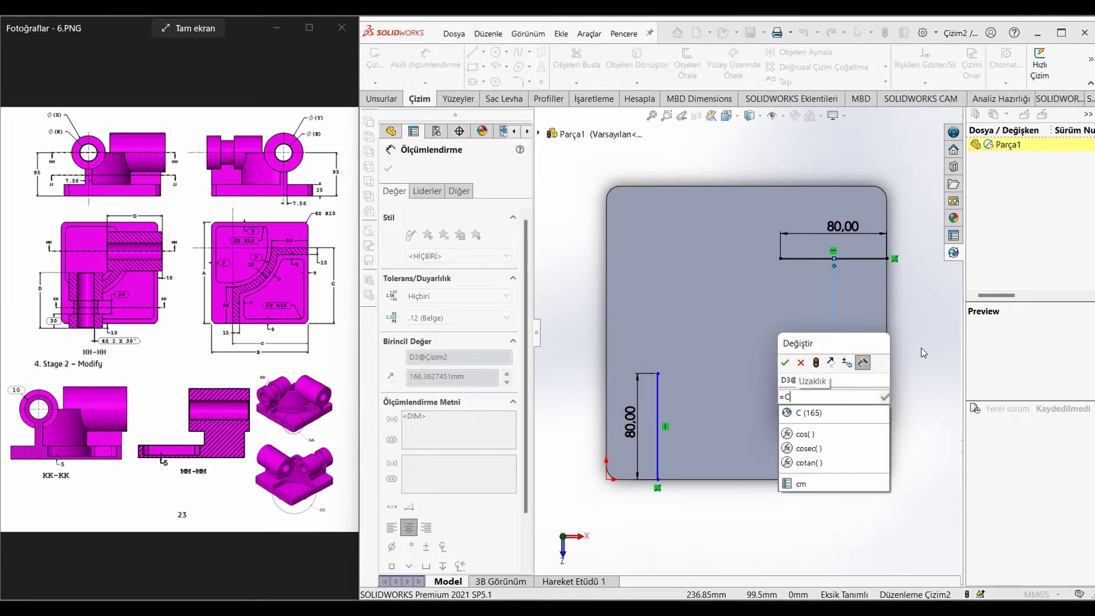
left_click(830, 411)
left_click(784, 363)
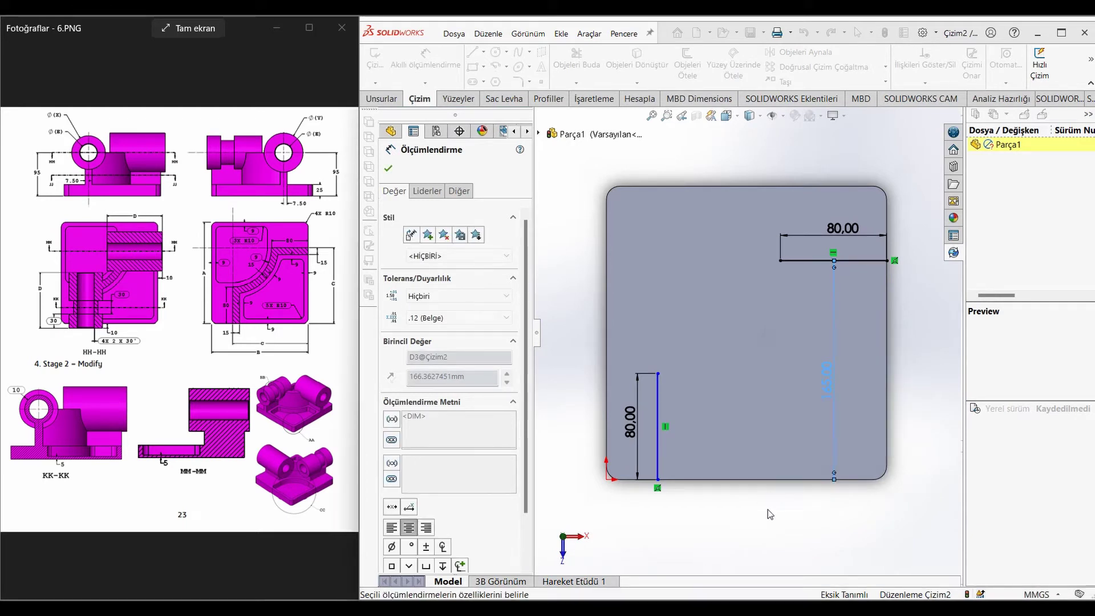
- Dimension the distance from the vertical line to the plate's right edge and link it to the global variable C
left_click(658, 414)
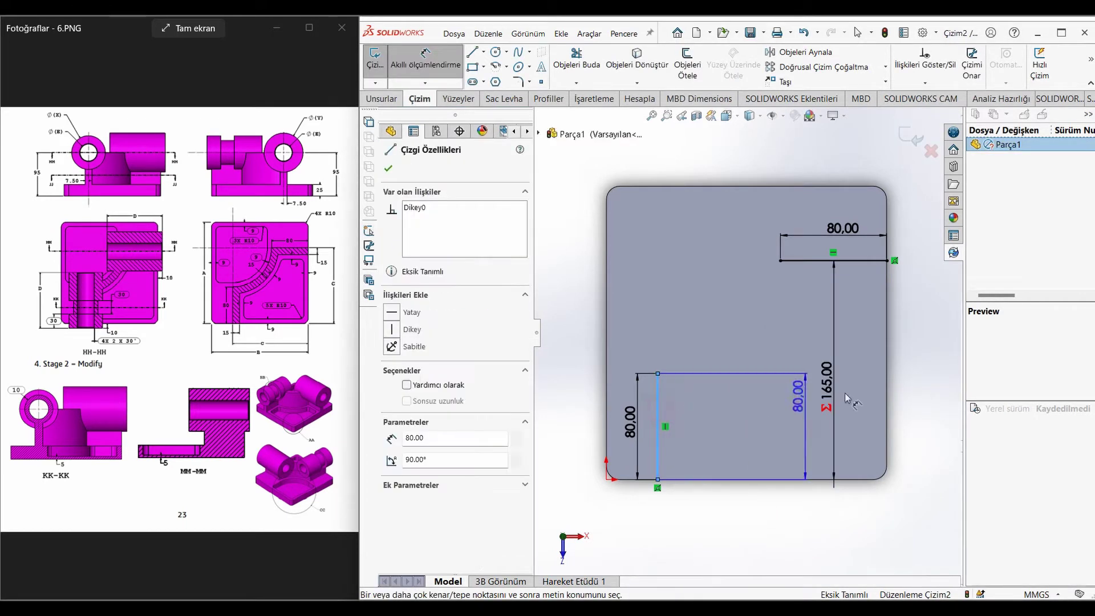
left_click(887, 394)
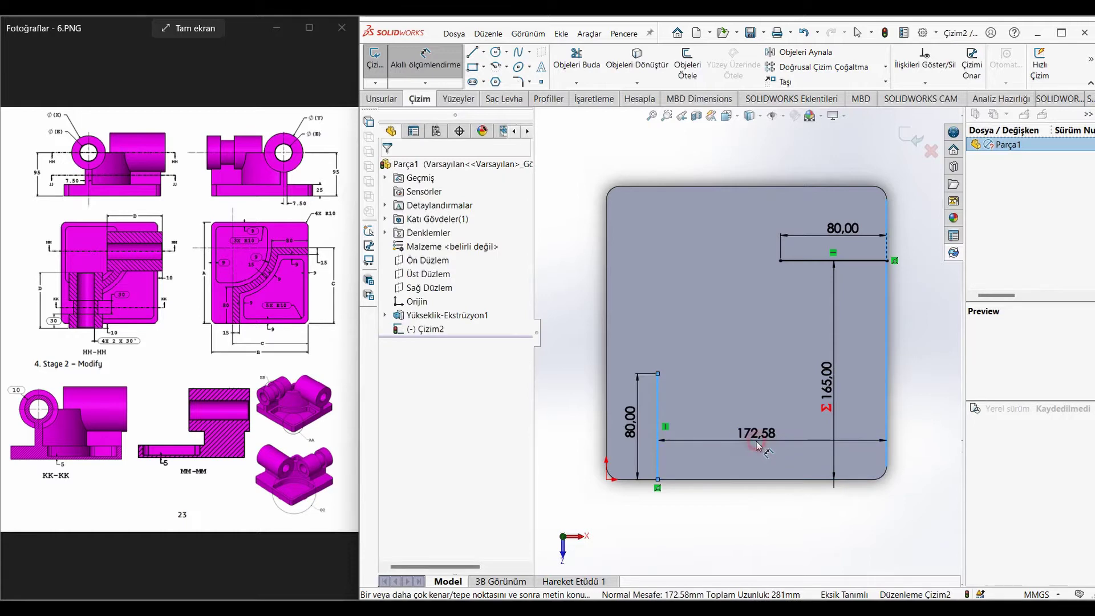
left_click(759, 440)
type("=\"")
left_click(747, 474)
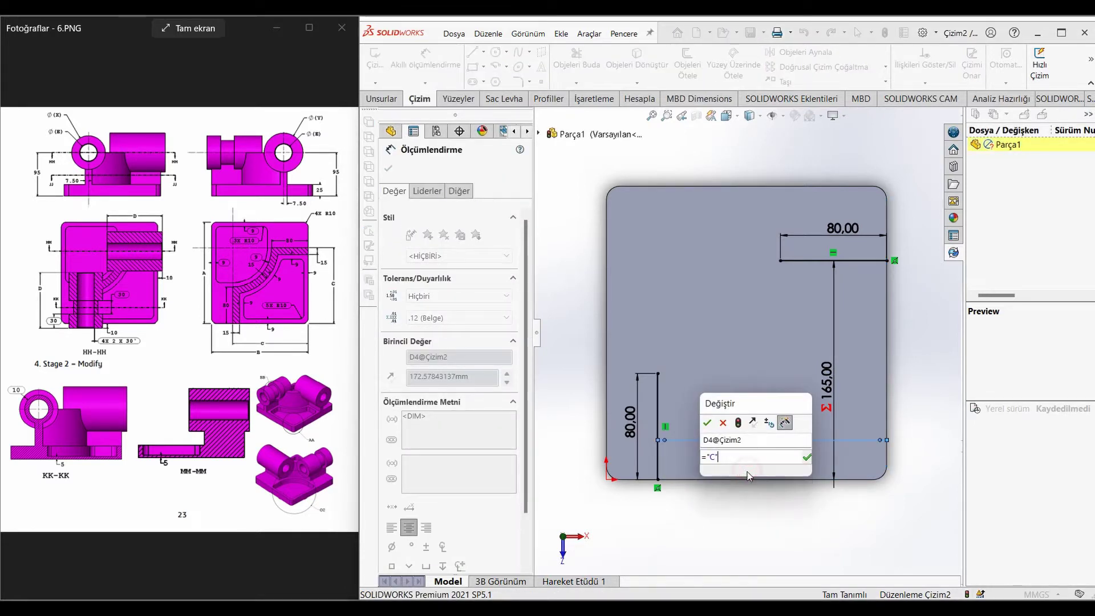
left_click(707, 422)
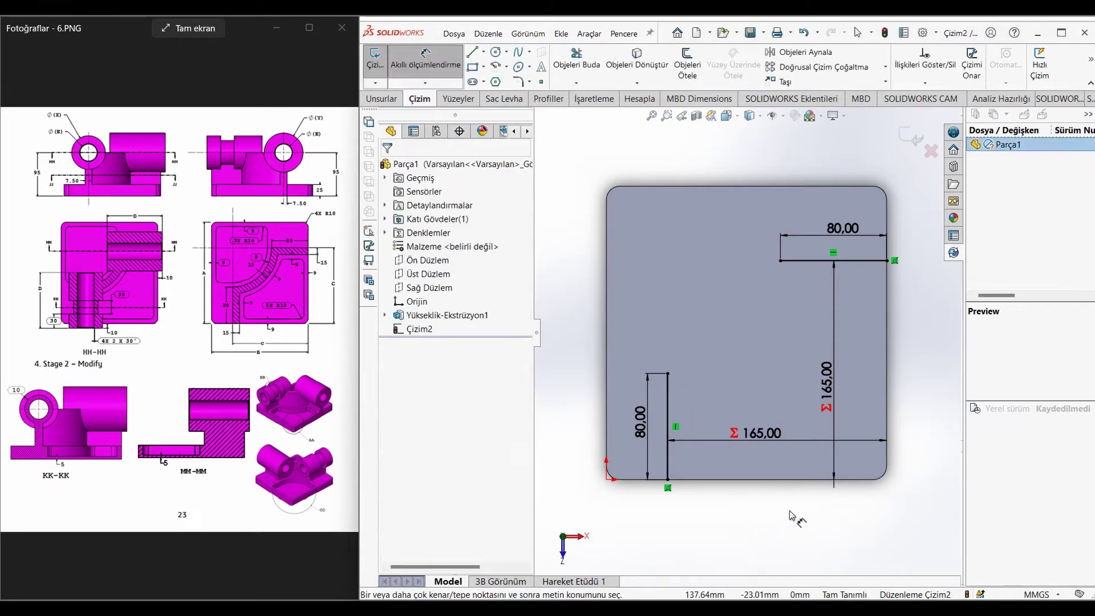
- Draw a circle centred in line with both lines through their inner endpoints, and trim it to the quarter arc joining them
left_click(496, 53)
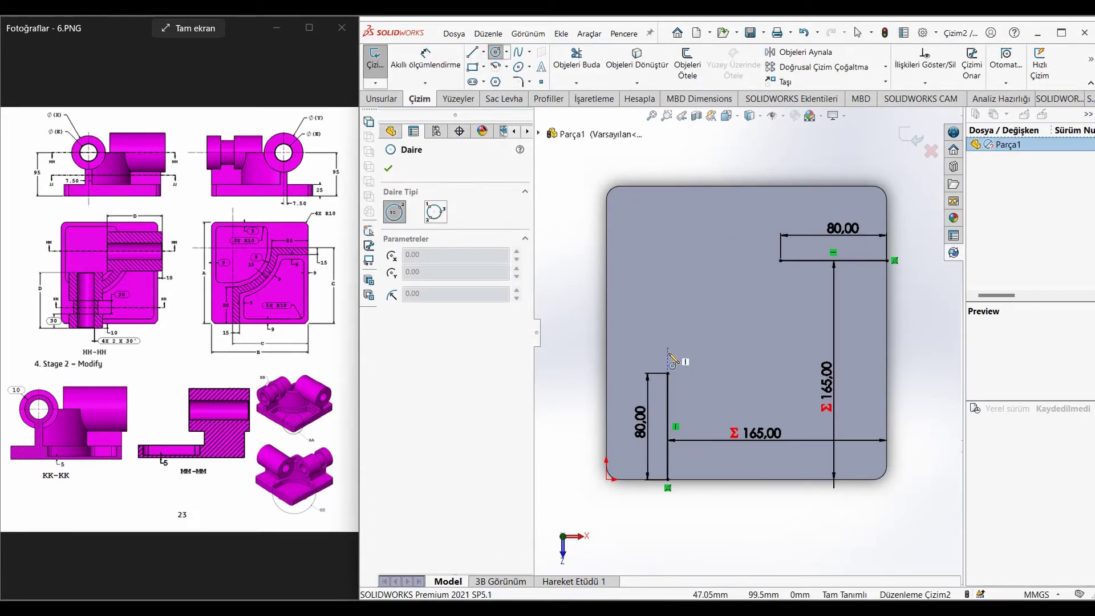
left_click(667, 260)
left_click(668, 381)
key("Escape")
left_click(577, 57)
left_click(651, 149)
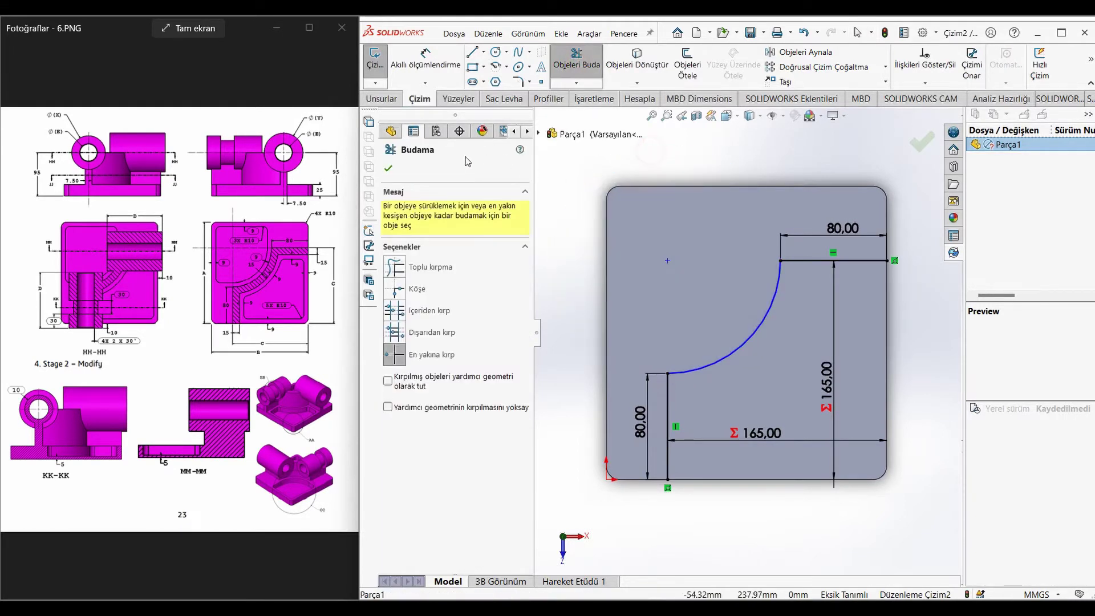
left_click(390, 170)
- Dimension the connecting arc's radius to 85 mm
left_click(425, 57)
left_click(764, 311)
left_click(717, 279)
type("85")
key("Return")
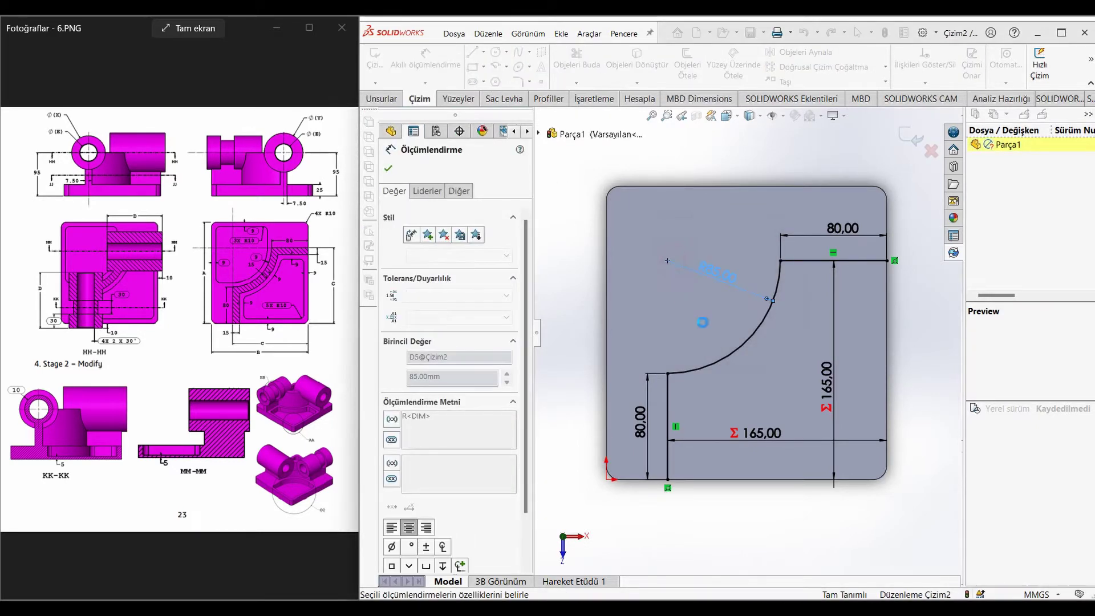
key("Escape")
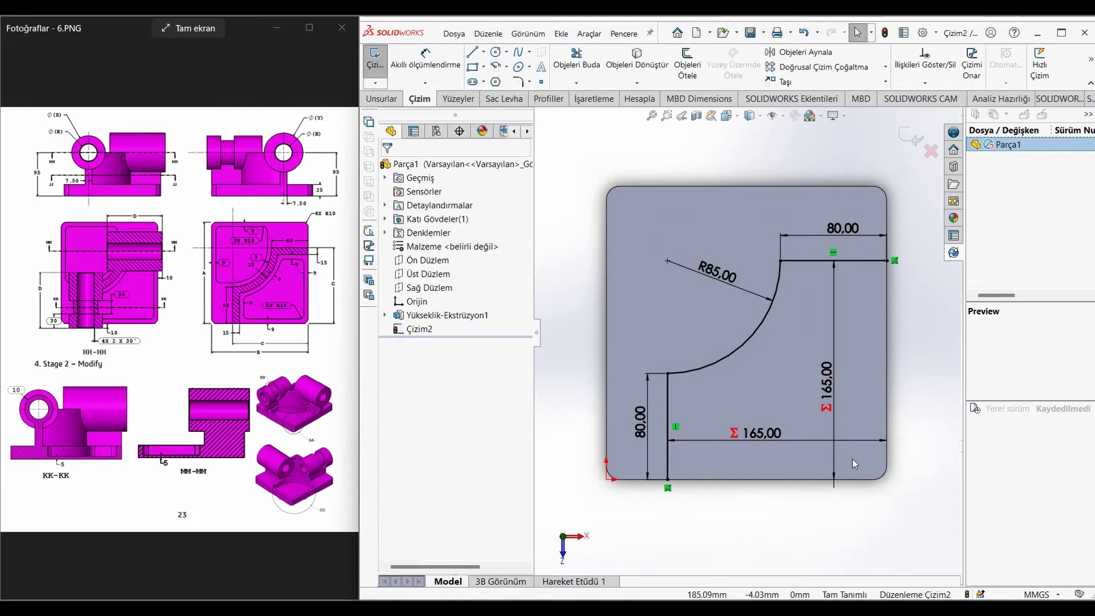
- Offset the line-arc-line chain 15 mm towards the plate's lower right corner, capping the open ends with straight lines
left_click(677, 65)
left_click(755, 326)
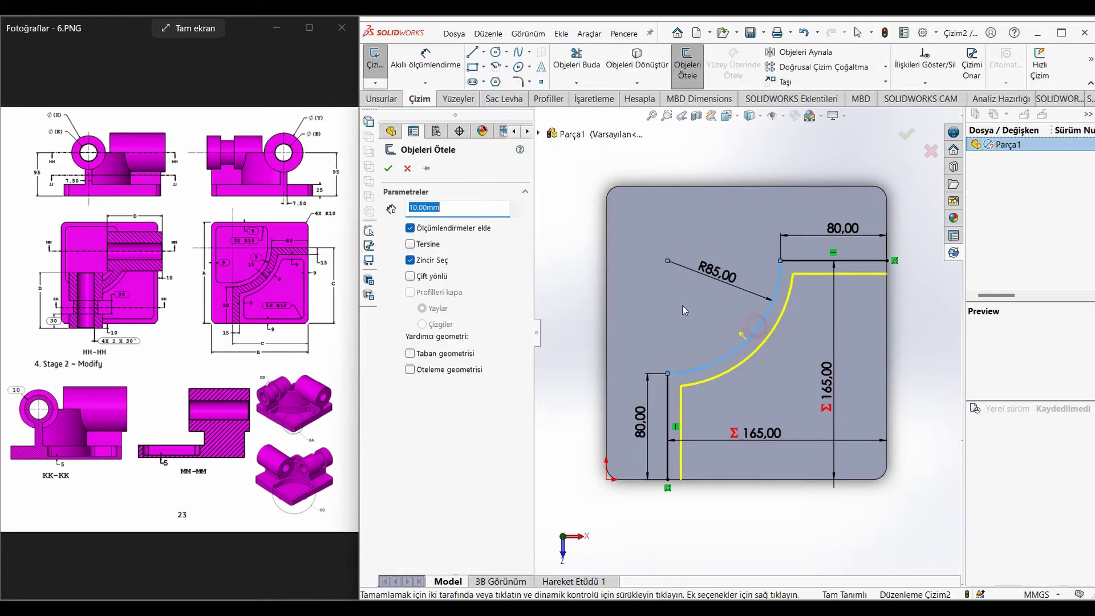
left_click(466, 205)
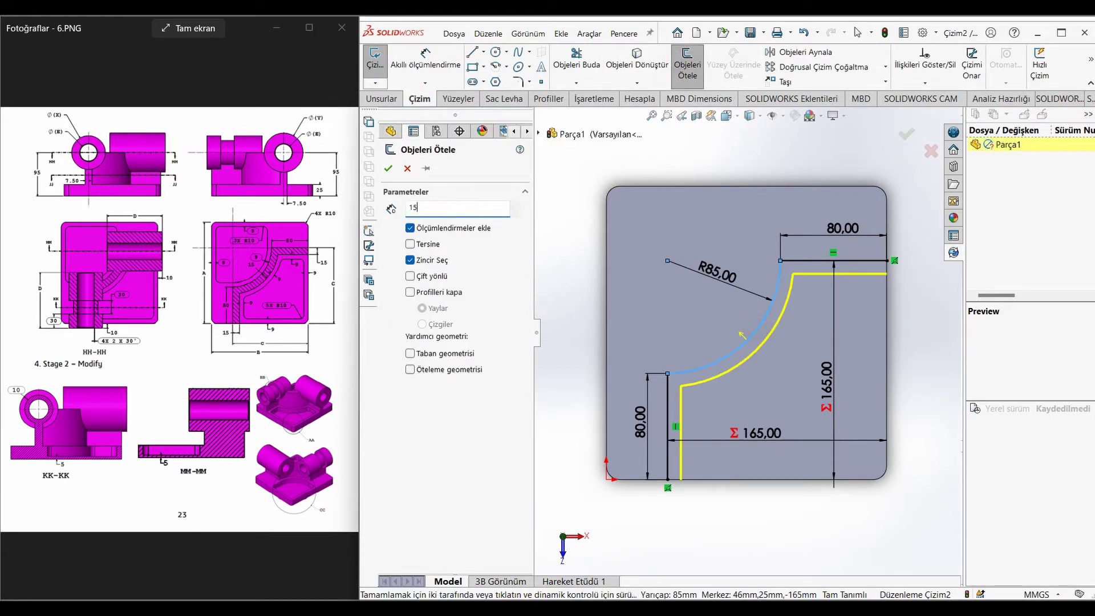
key("Return")
left_click(425, 293)
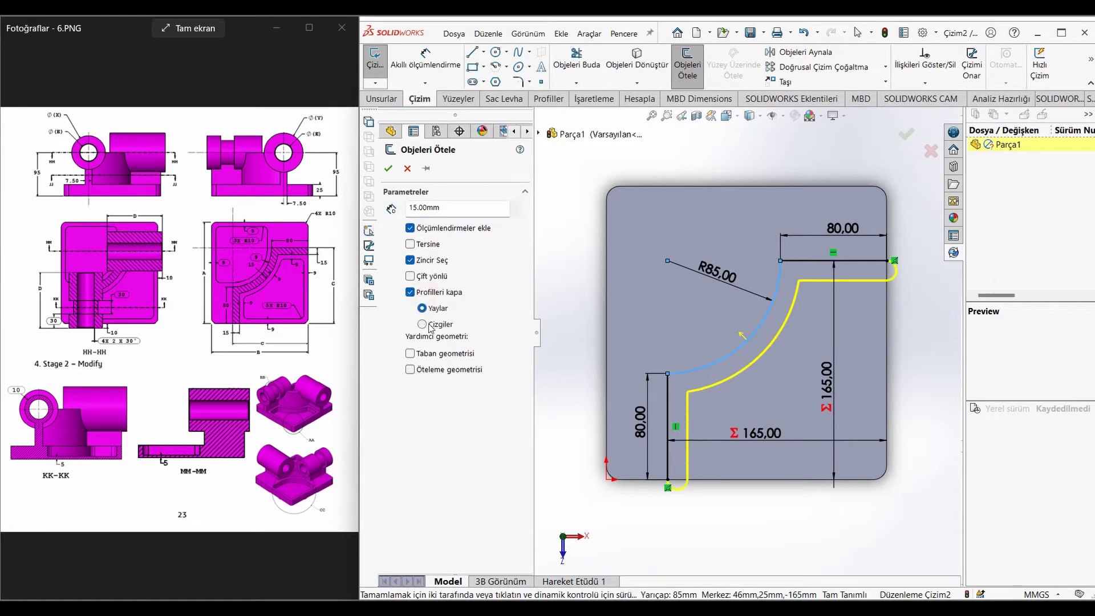
left_click(388, 168)
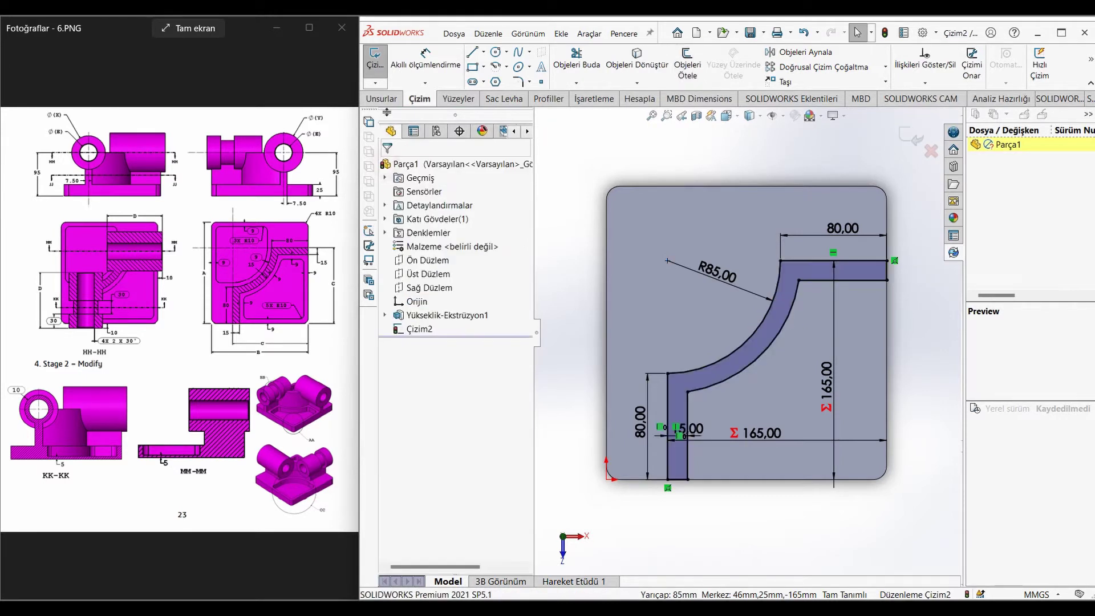
- Extrude the closed wall profile upward from the plate to a blind depth of 70 mm, merged with the base
left_click(381, 98)
left_click(392, 65)
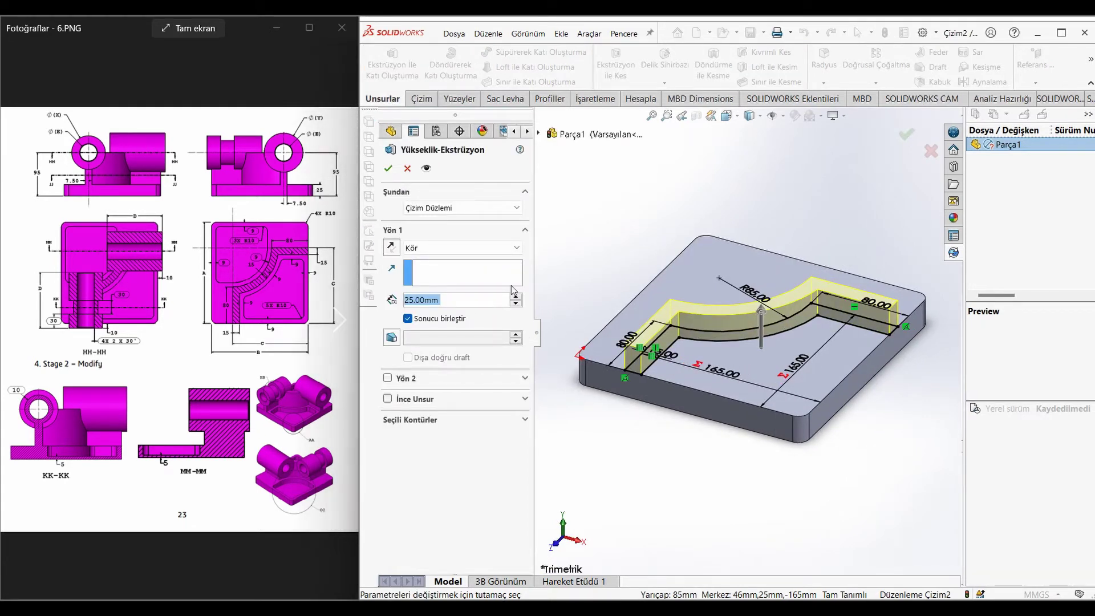
type("70")
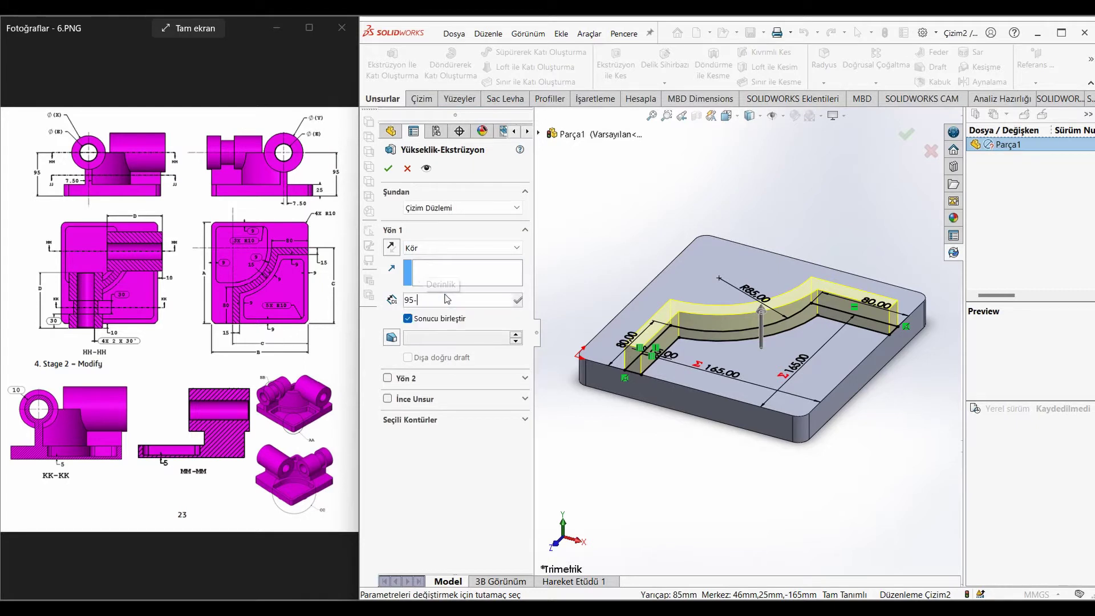
key("Return")
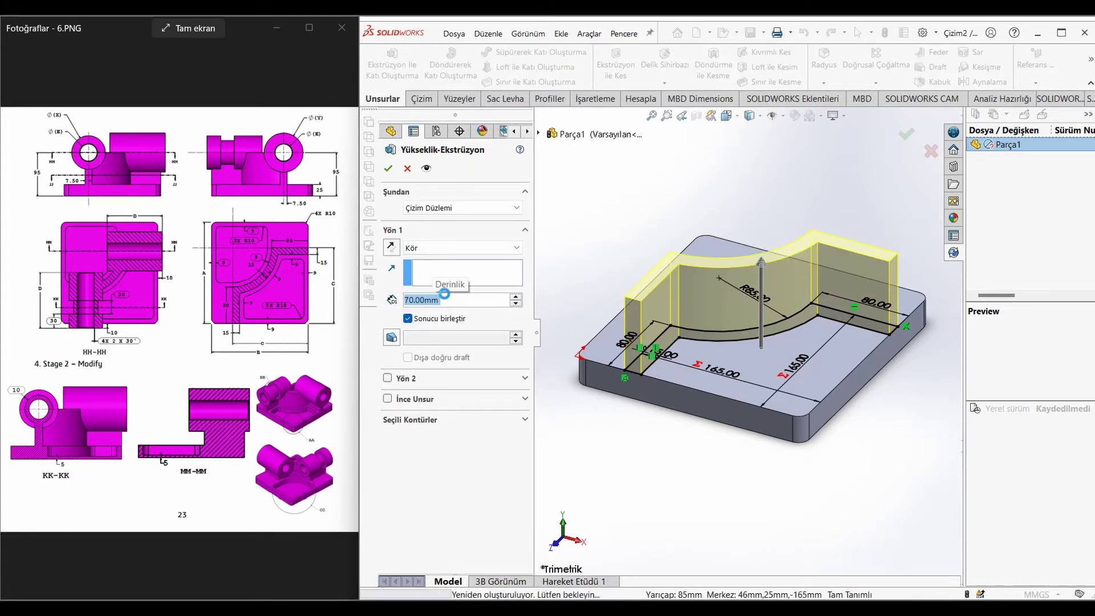
key("Return")
- Sketch two concentric circles, about 70 and 42 mm in diameter, on the plate's front face, centred on the wall end's upper edge midpoint
left_click(636, 315)
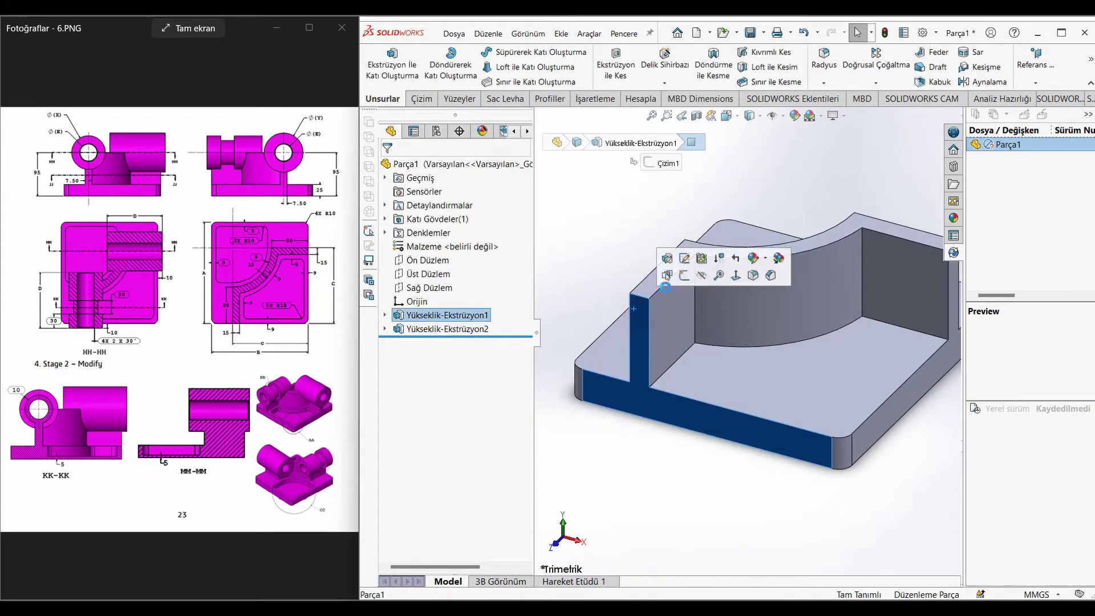
left_click(702, 273)
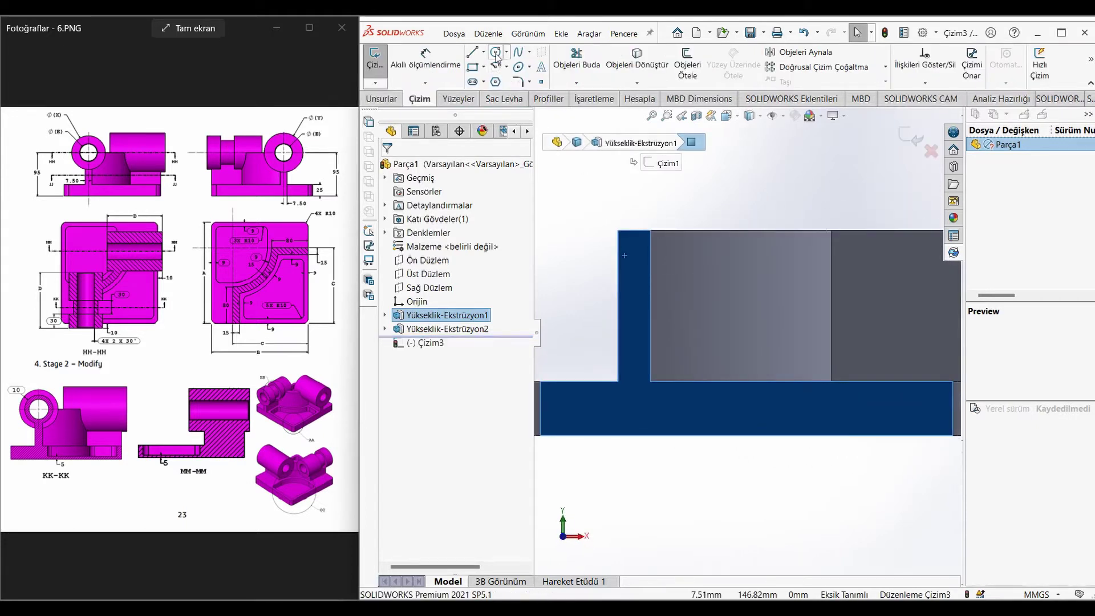
left_click(496, 52)
left_click(666, 255)
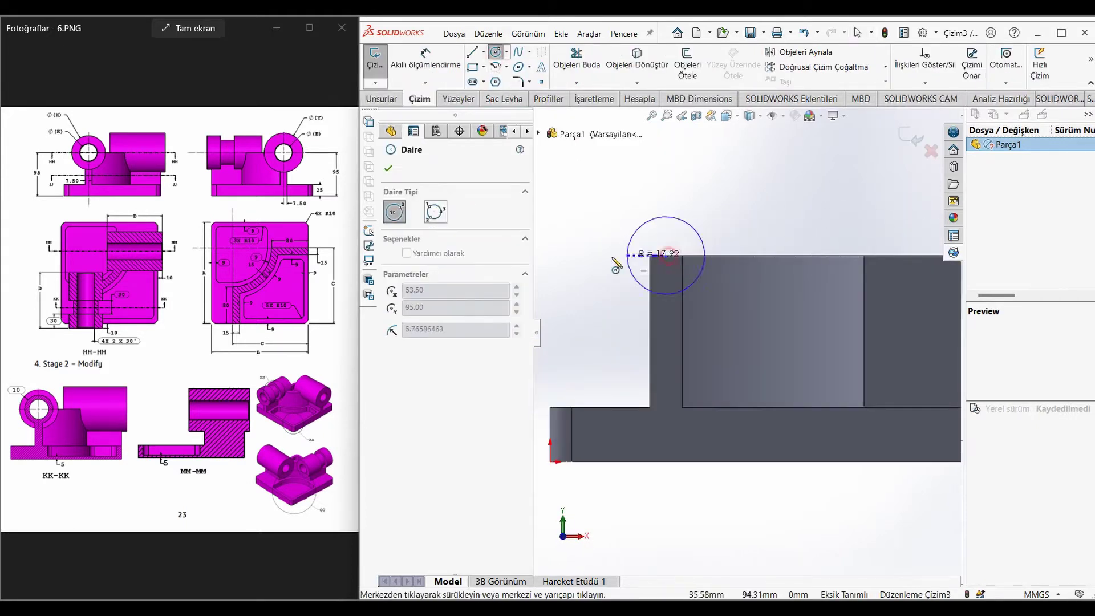
left_click(596, 228)
left_click(666, 256)
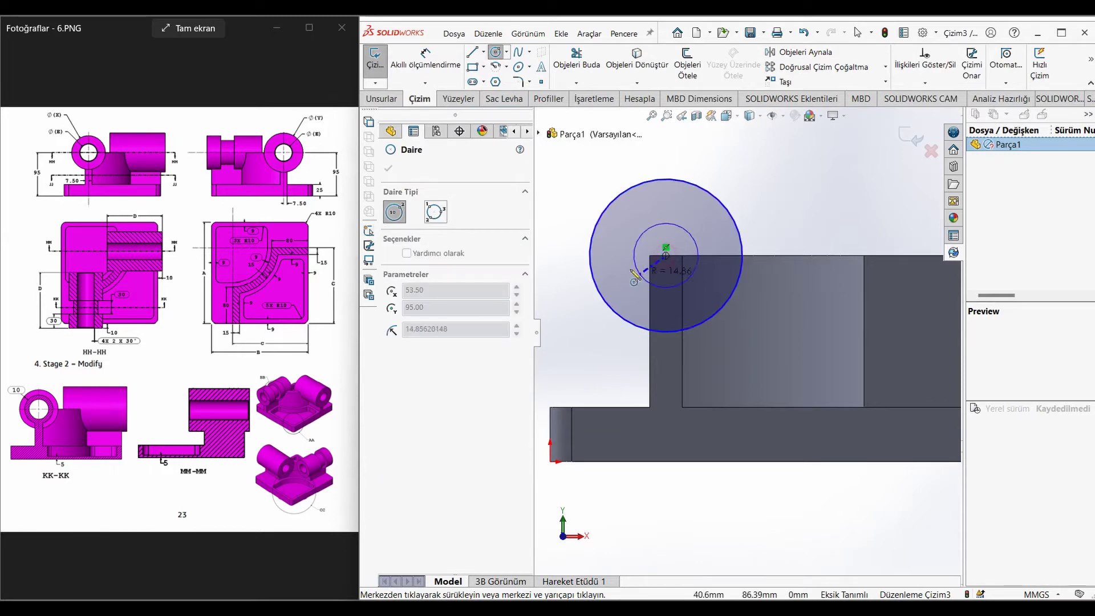
left_click(636, 289)
- Dimension the outer circle's diameter with the global variable X
right_click_drag(575, 357, 656, 179)
left_click(655, 178)
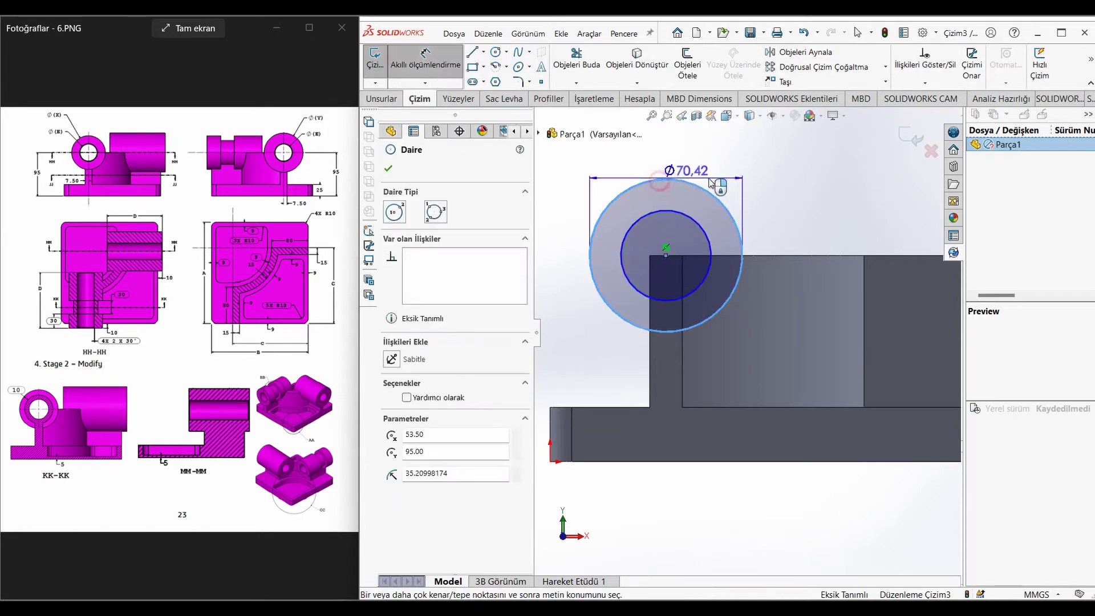
left_click(741, 171)
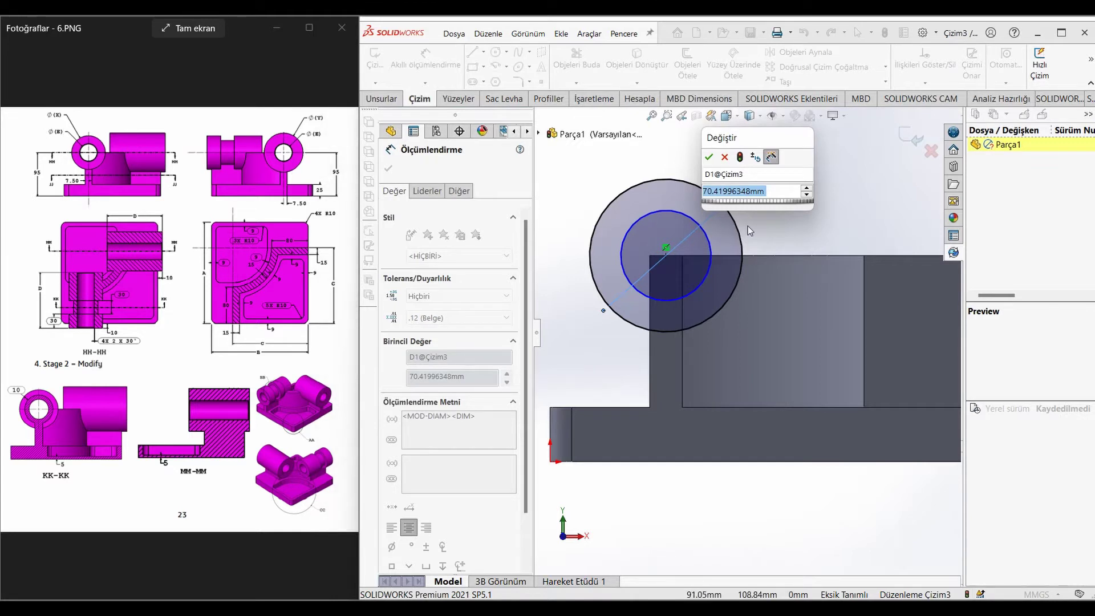
type("=")
mouse_move(748, 226)
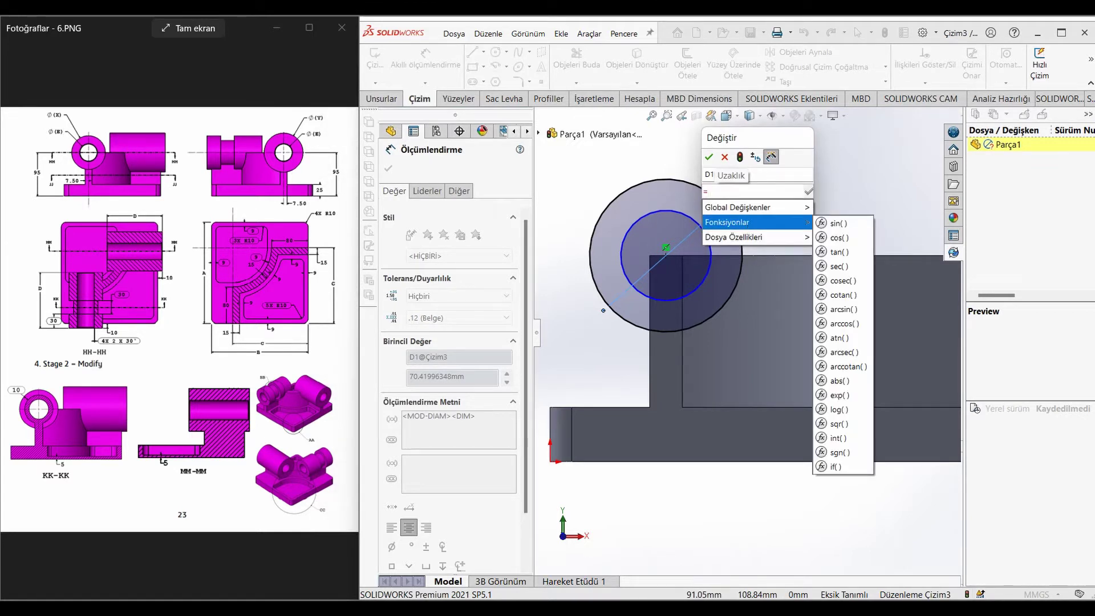
type("\"X\"")
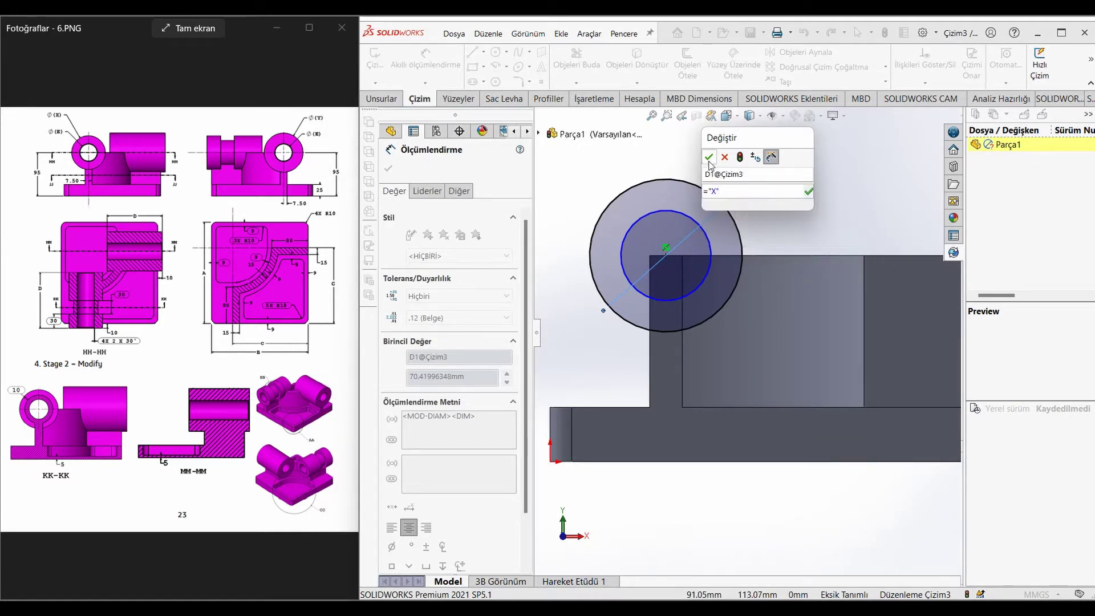
left_click(709, 162)
- Dimension the inner circle's diameter with the global variable E
left_click(702, 230)
left_click(785, 214)
type("=")
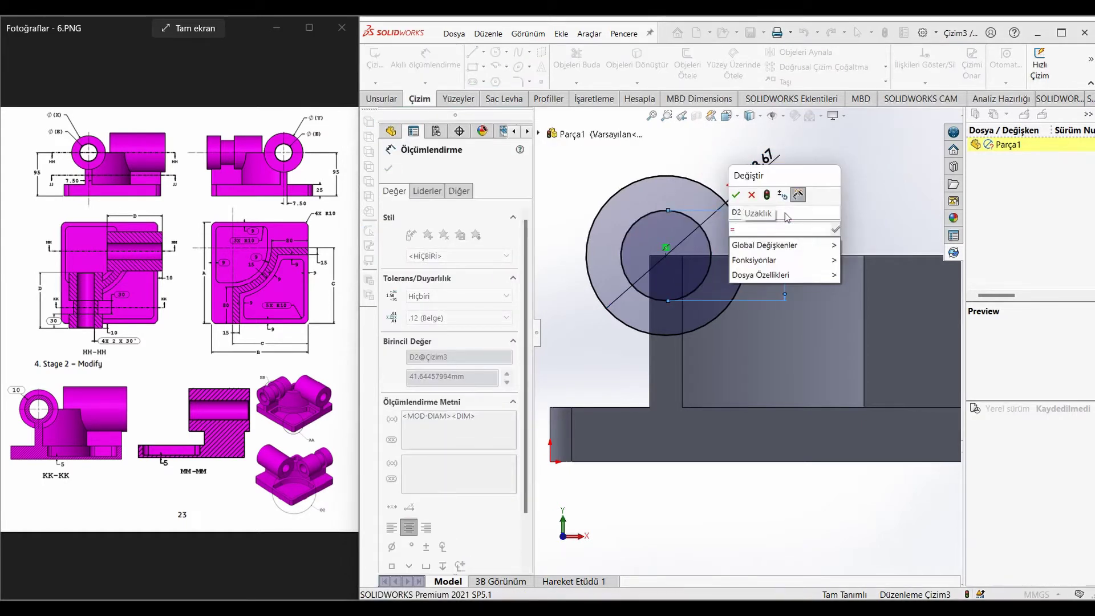
type("E")
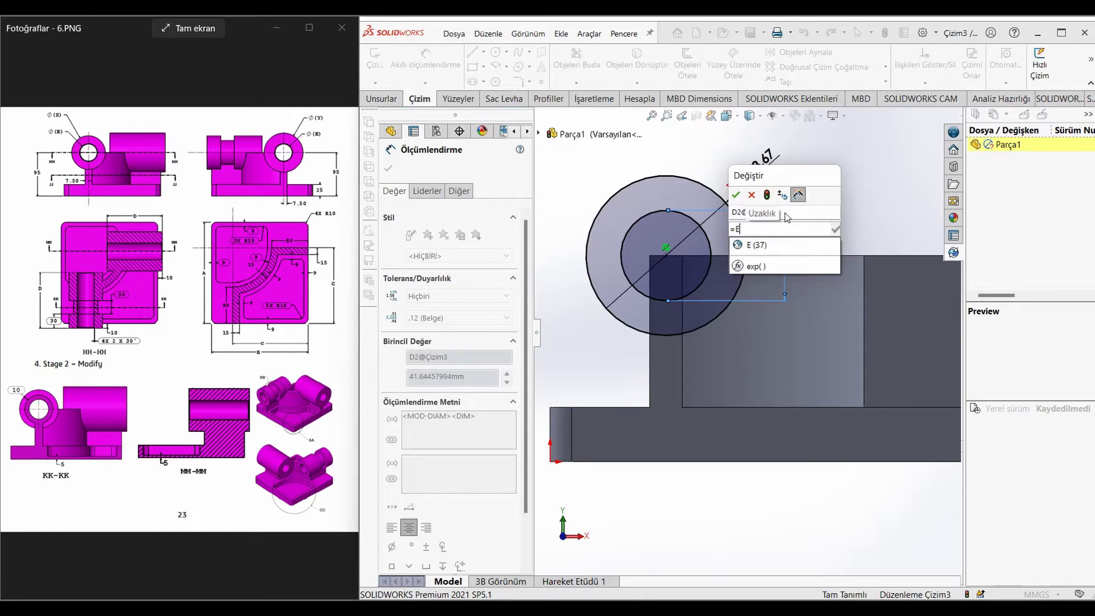
left_click(760, 245)
left_click(735, 195)
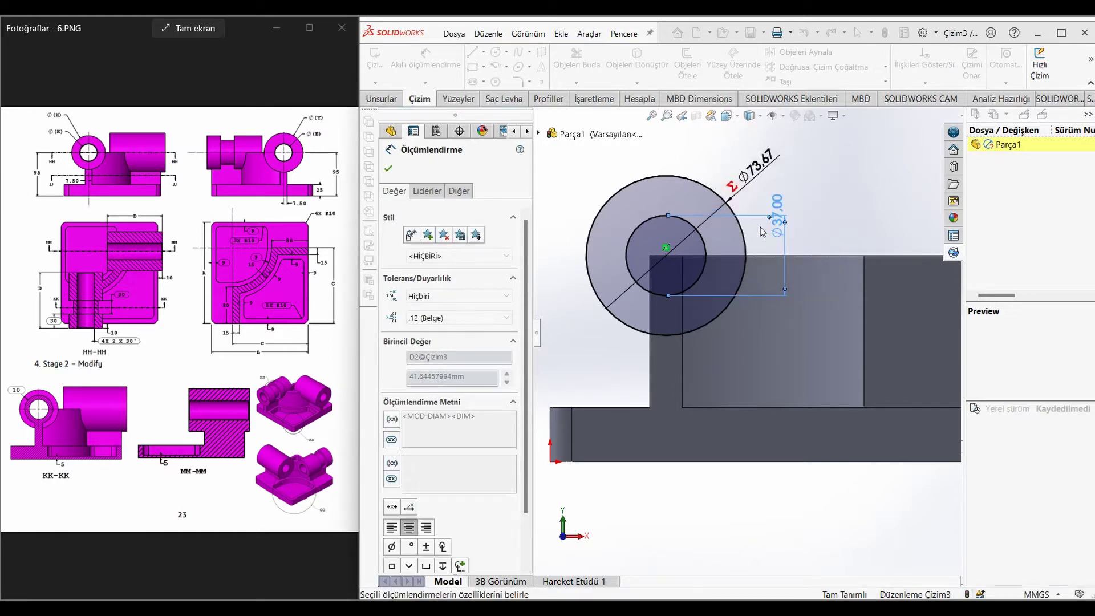
left_click(389, 167)
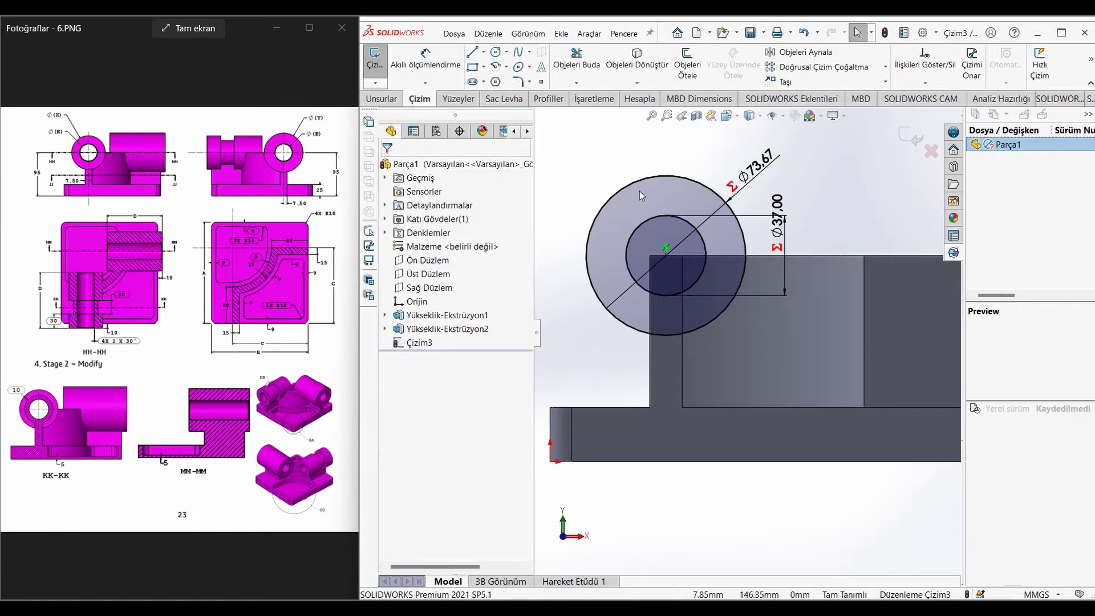
- Extrude the ring profile into a tube, blind ="D"-10 inward along the wall and 10 mm outward in the second direction, merged
key("ctrl+shift+z")
left_click(381, 98)
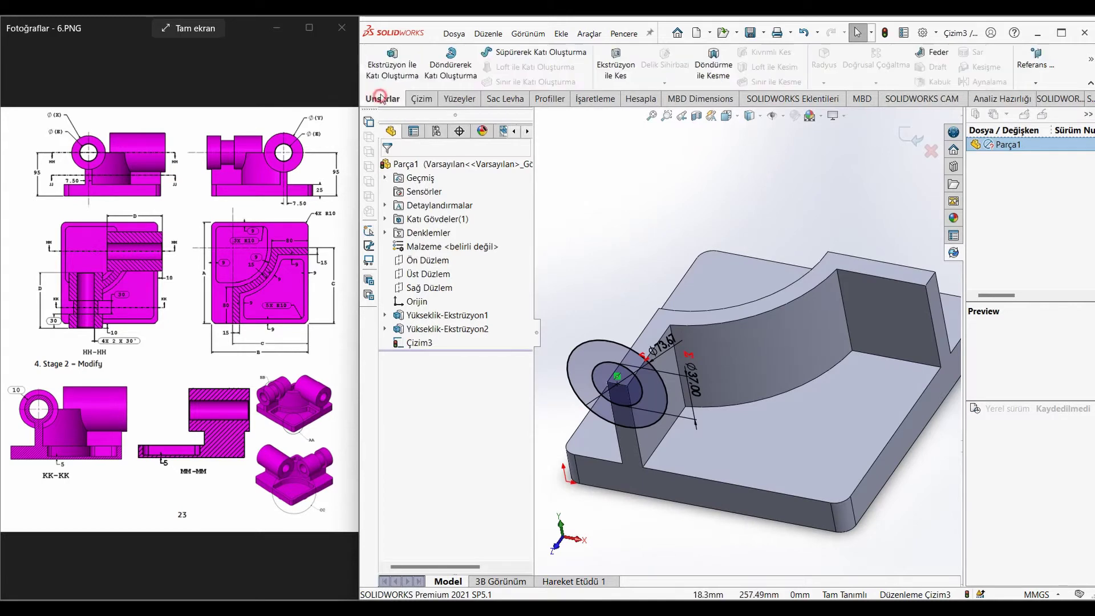
left_click(393, 64)
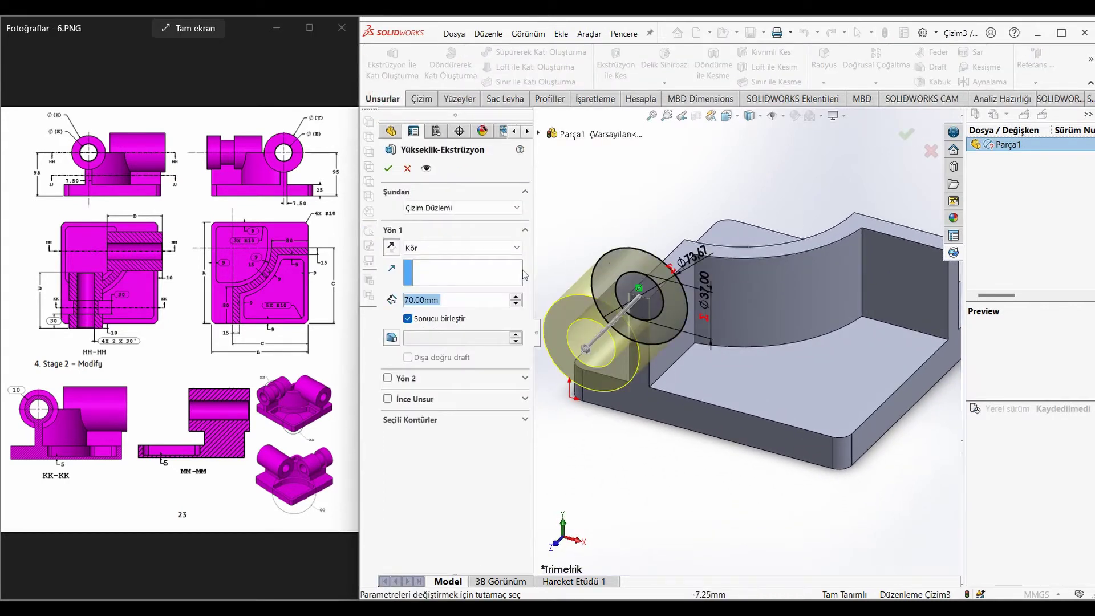
left_click(395, 249)
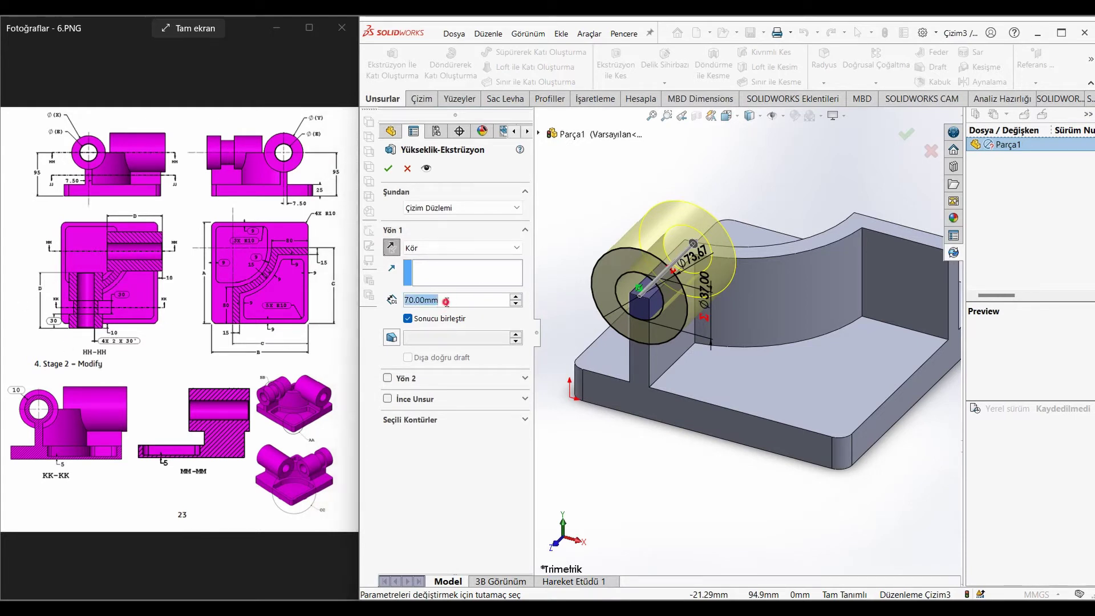
type("=\"D")
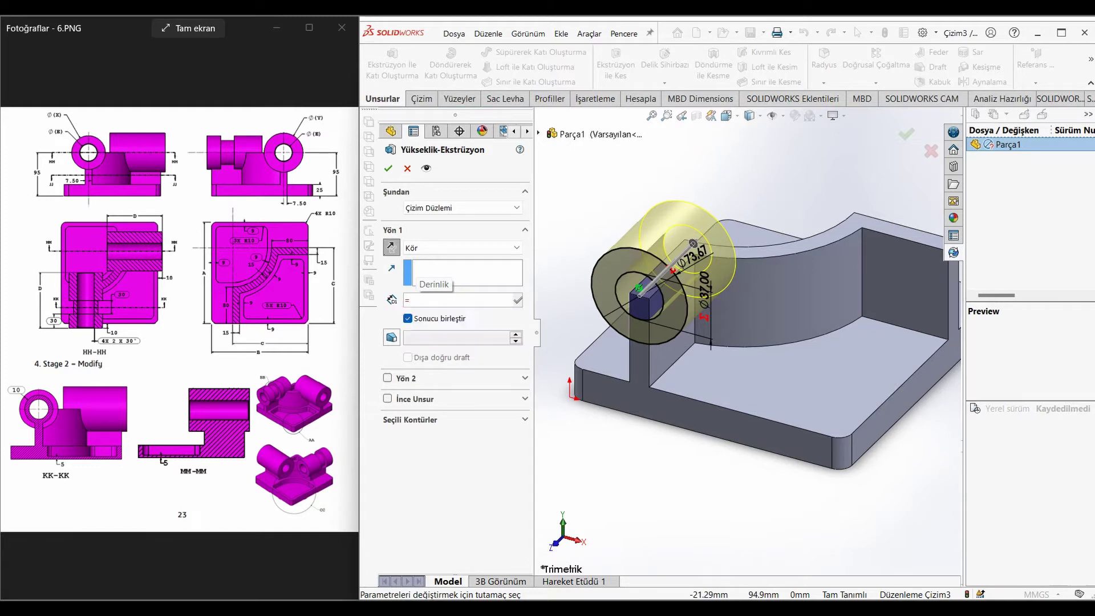
left_click(446, 316)
type("-10")
left_click(461, 471)
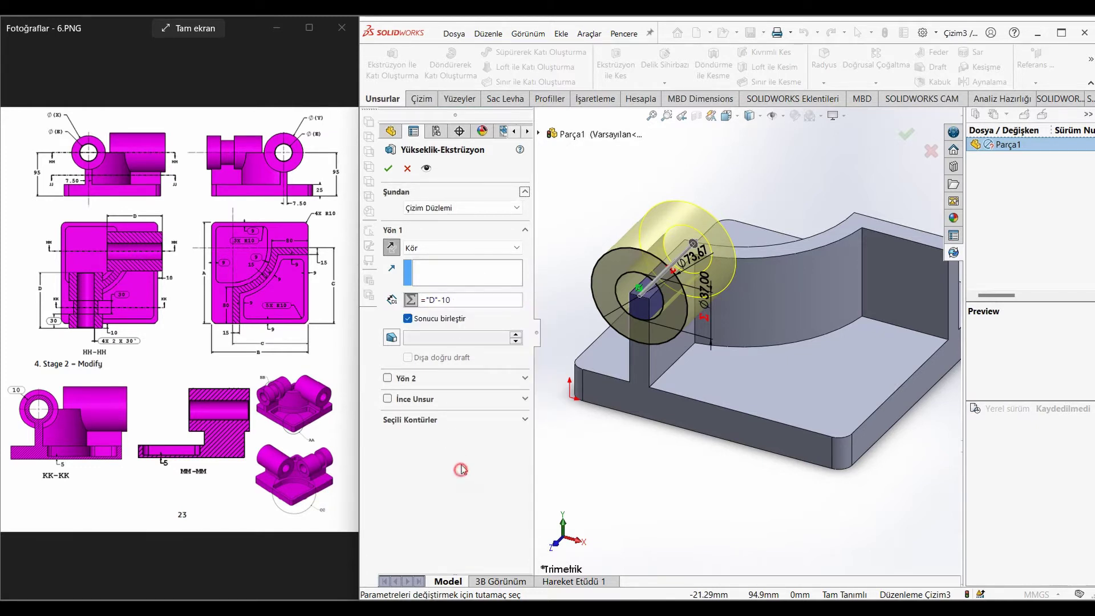
left_click(403, 380)
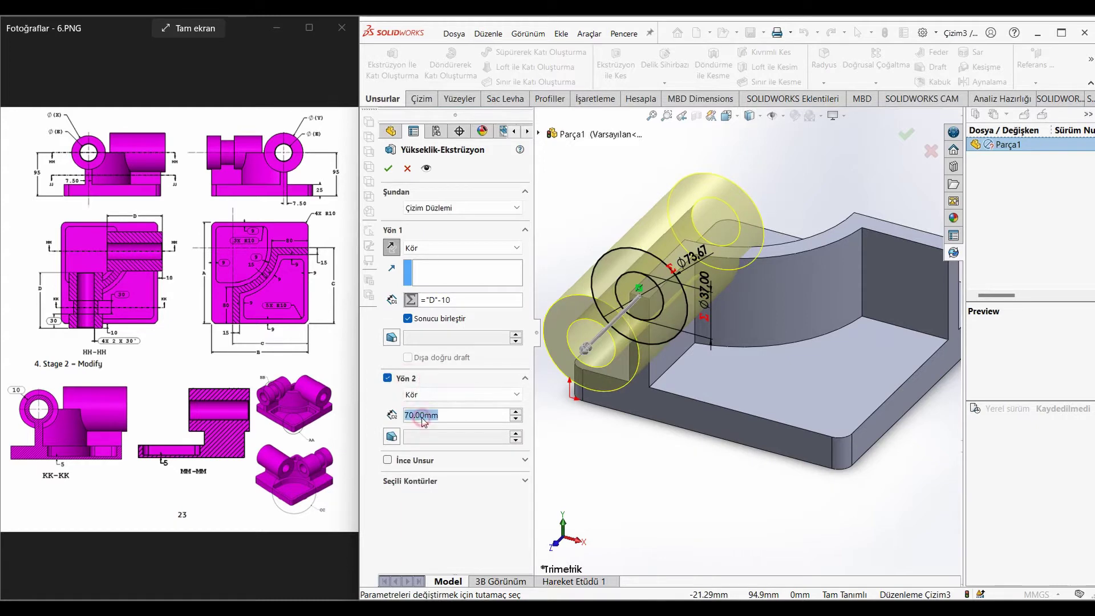
type("10")
key("Return")
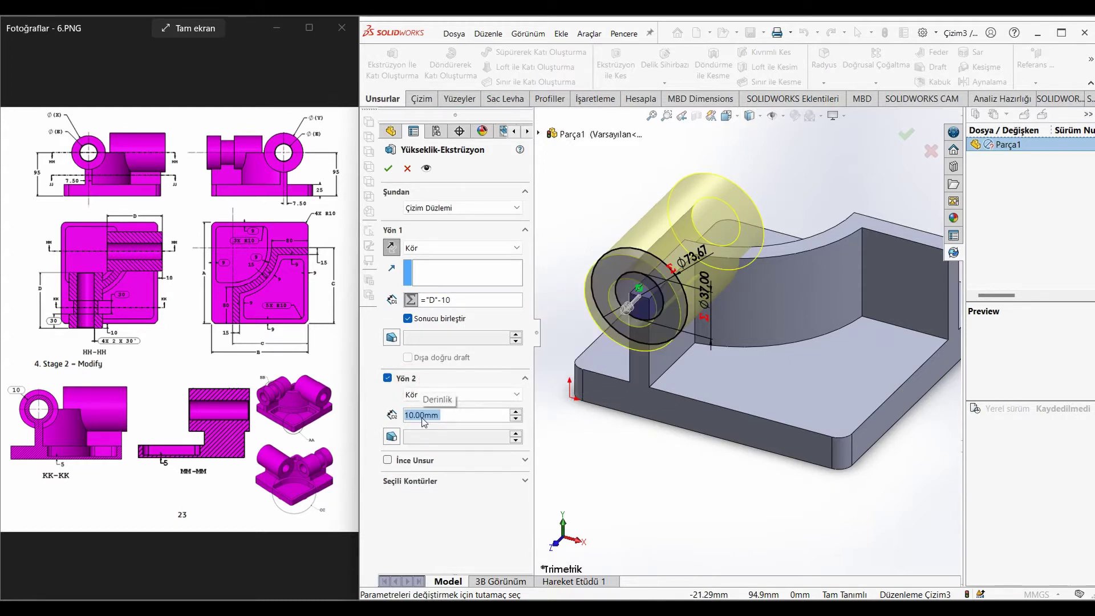
left_click(389, 169)
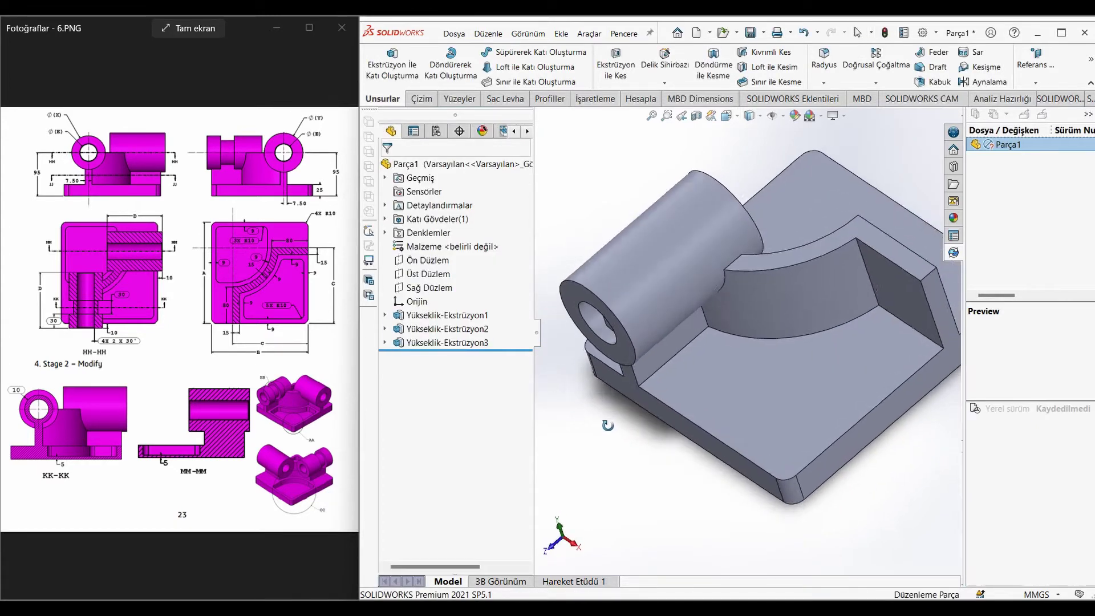
- Start a sketch on the tube's front end face and convert its inner circular edge into a sketch circle
middle_click_drag(607, 425, 639, 392)
left_click(662, 278)
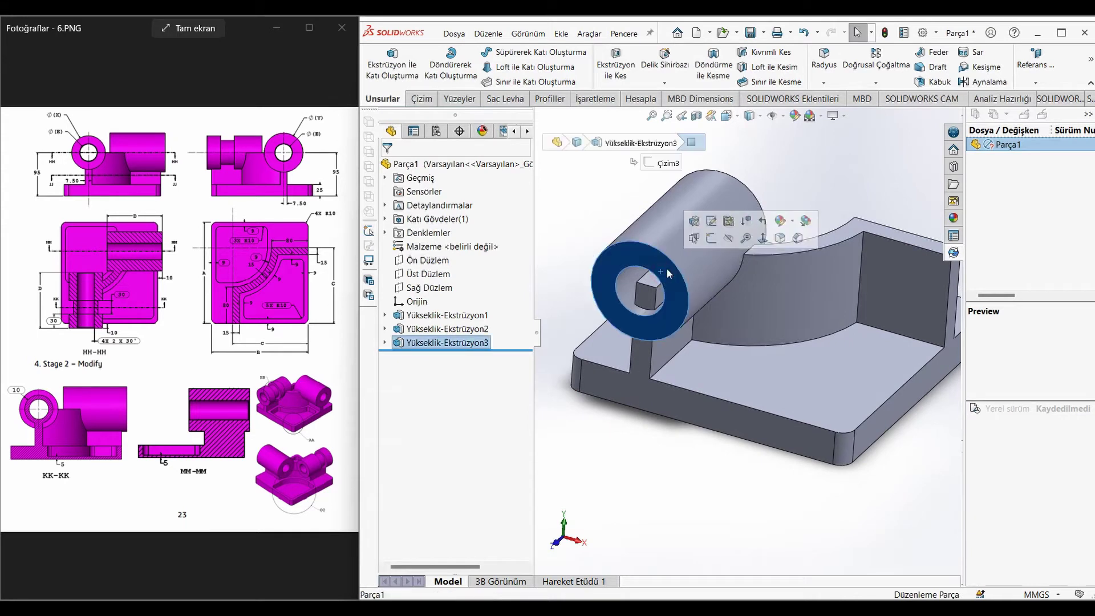
left_click(700, 231)
left_click(585, 189)
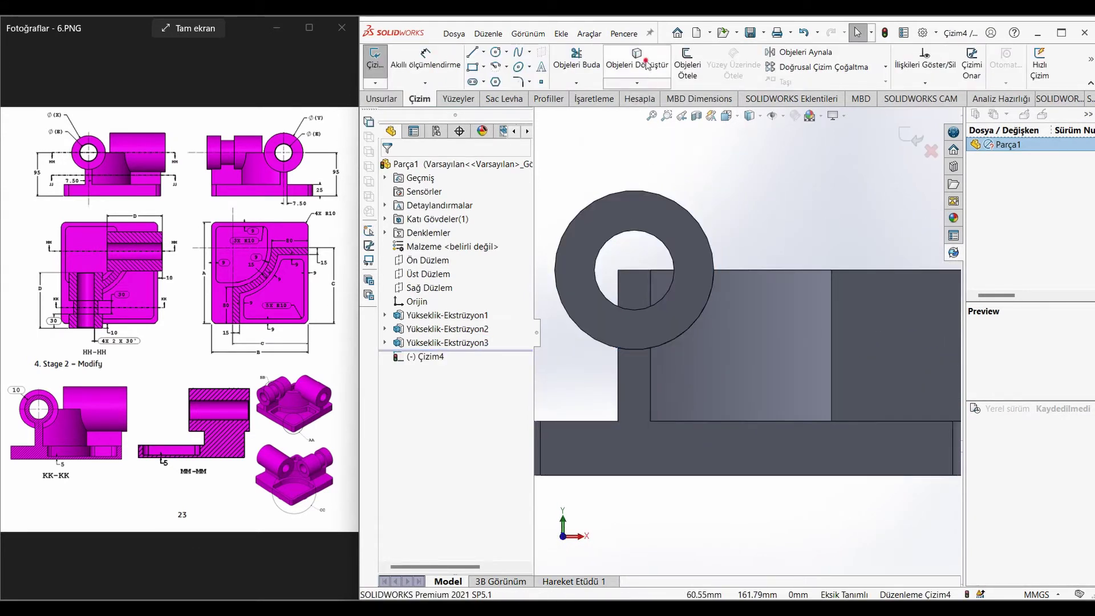
left_click(638, 57)
left_click(639, 232)
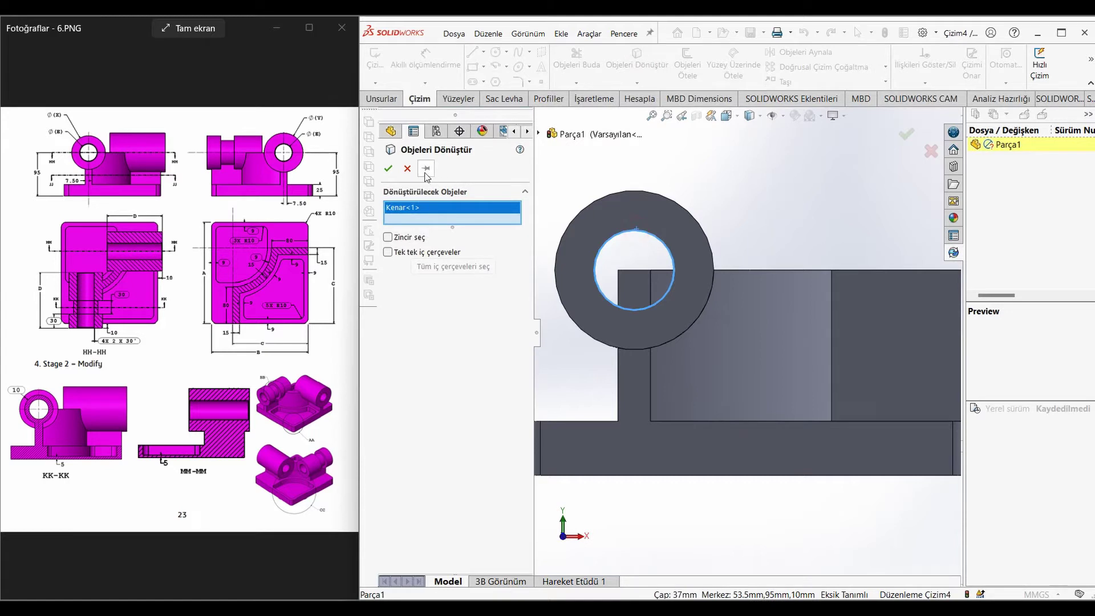
left_click(388, 168)
- Cut-extrude the converted circle up to the tube's far end face to clear the bore
left_click(381, 99)
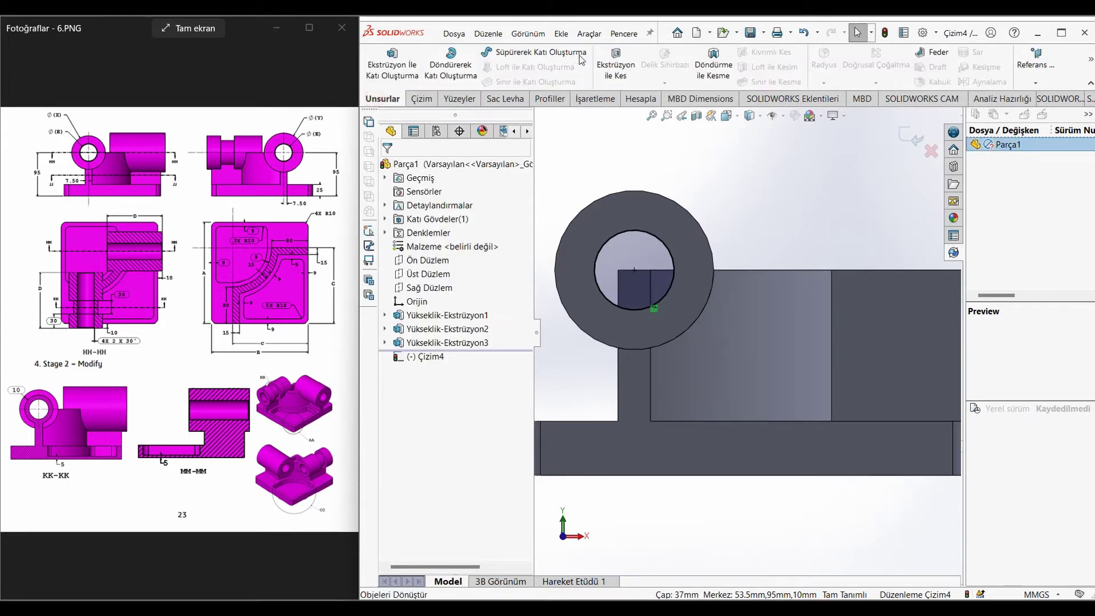
left_click(616, 55)
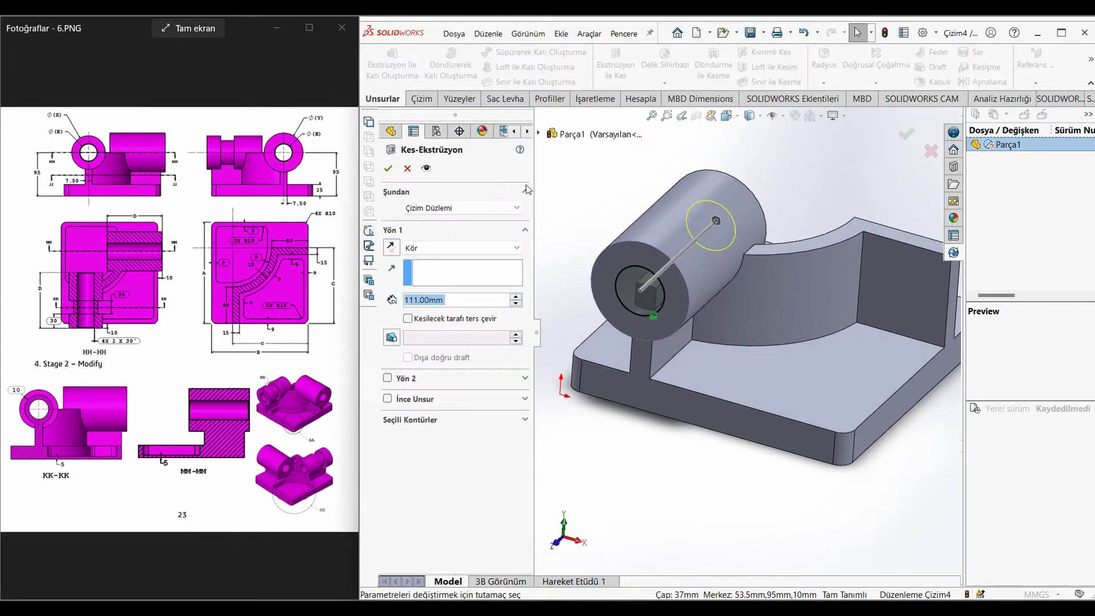
left_click(434, 247)
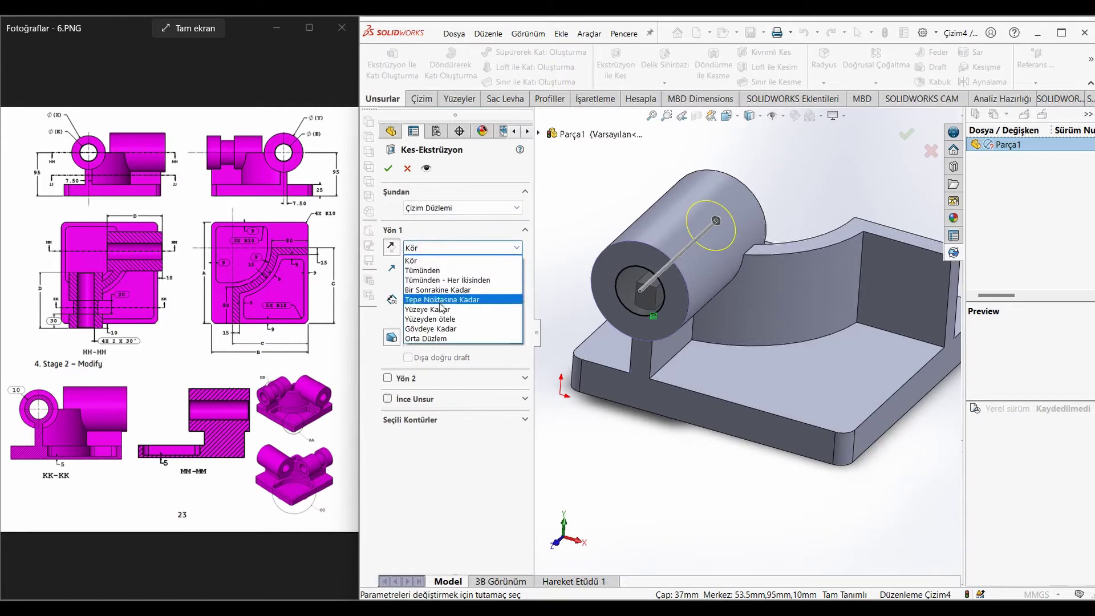
left_click(440, 308)
middle_click_drag(704, 214, 599, 214)
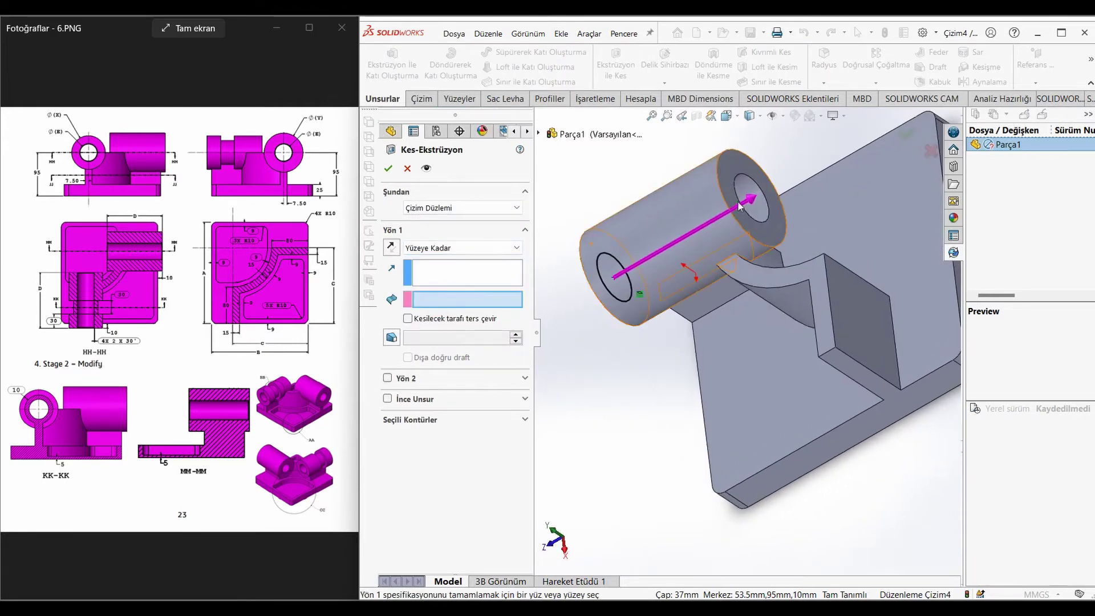
left_click(745, 160)
key("Return")
- Sketch two concentric circles on the plate's other wall-end face, centred on the wall's upper edge midpoint, the outer about 71 mm in diameter
middle_click_drag(701, 147, 863, 337)
left_click(863, 337)
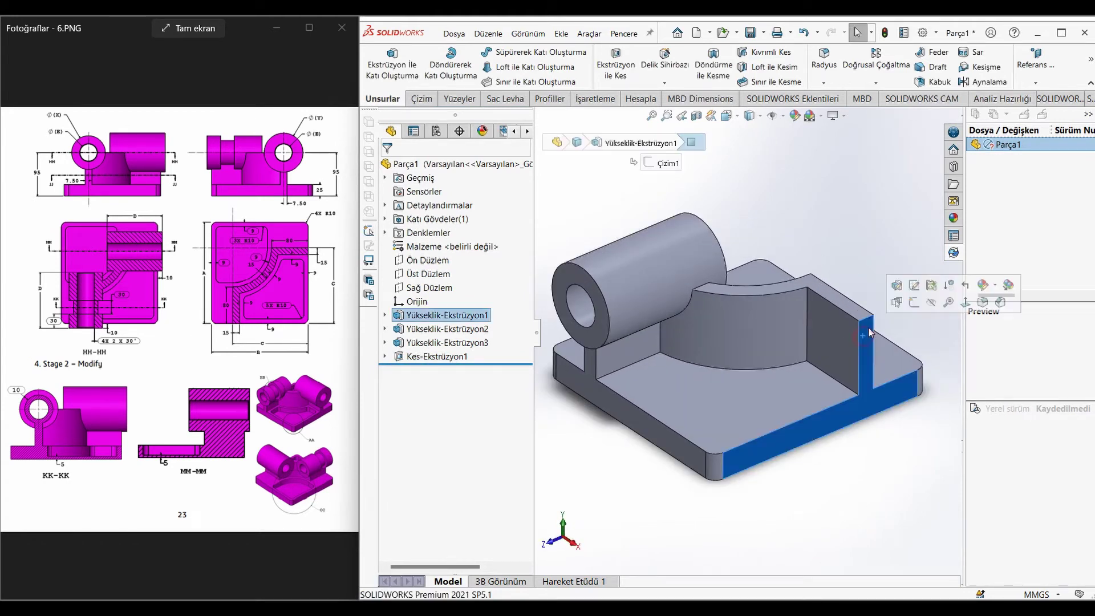
left_click(916, 304)
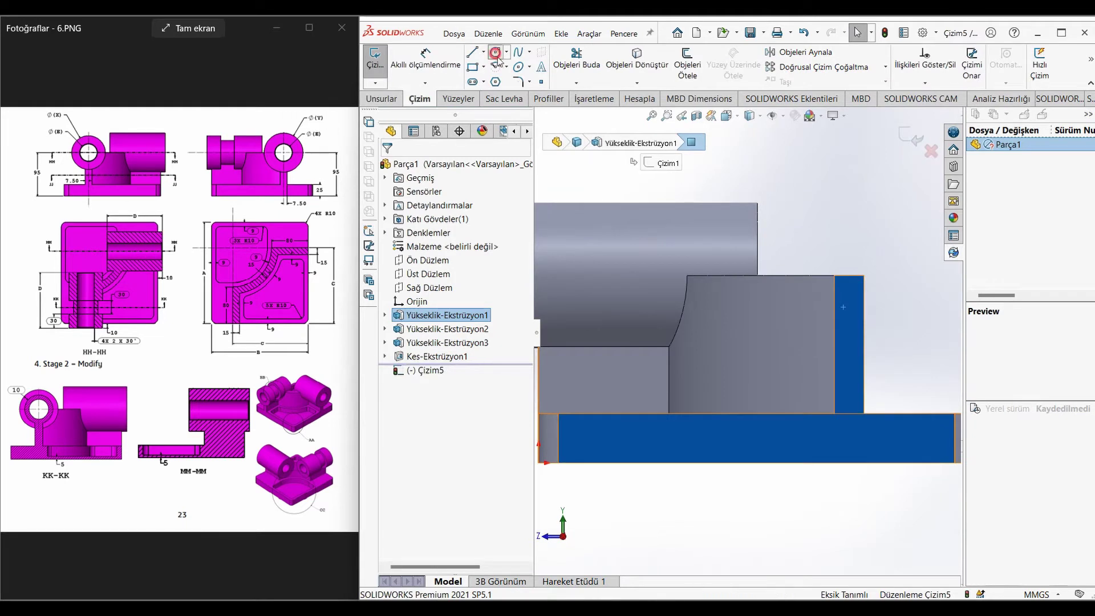
left_click(496, 53)
left_click(849, 275)
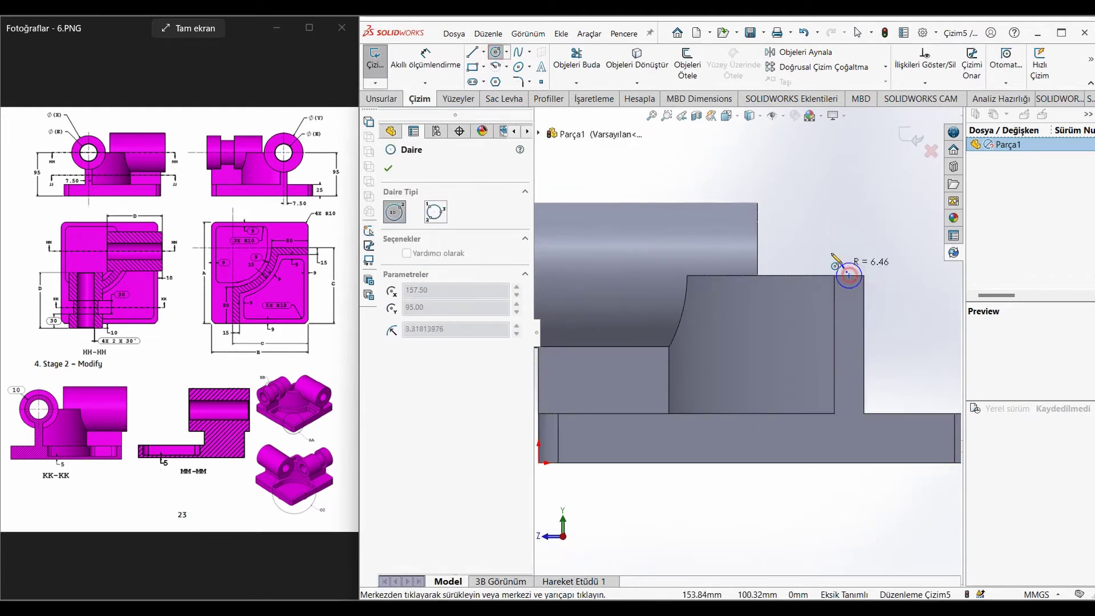
left_click(847, 207)
left_click(850, 276)
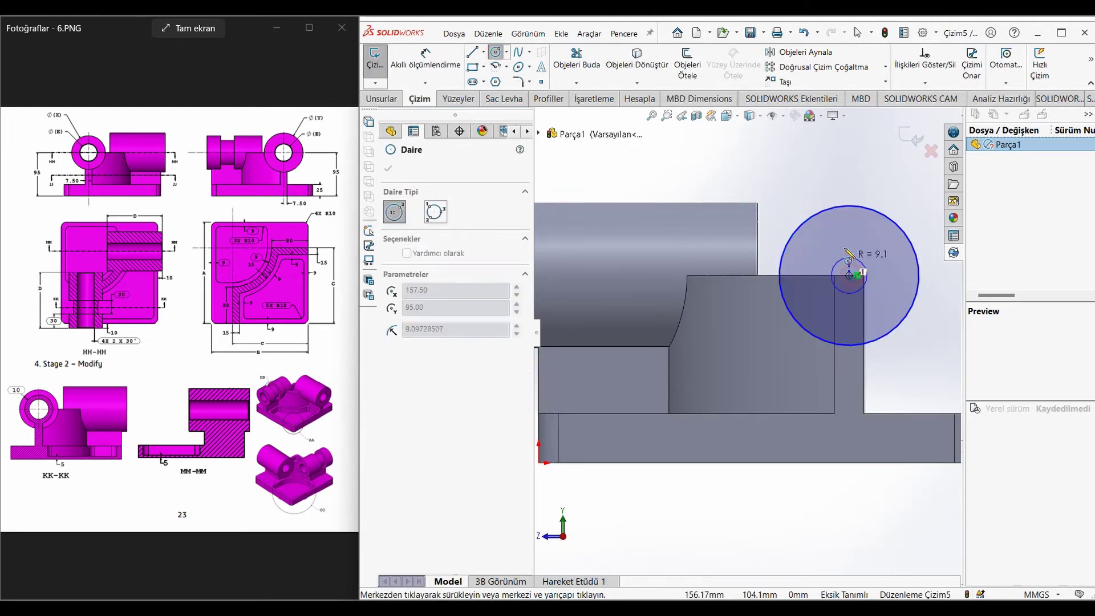
left_click(841, 236)
key("Escape")
- Dimension the outer circle's diameter with the global variable ="Y"
scroll(879, 343, "up", 2)
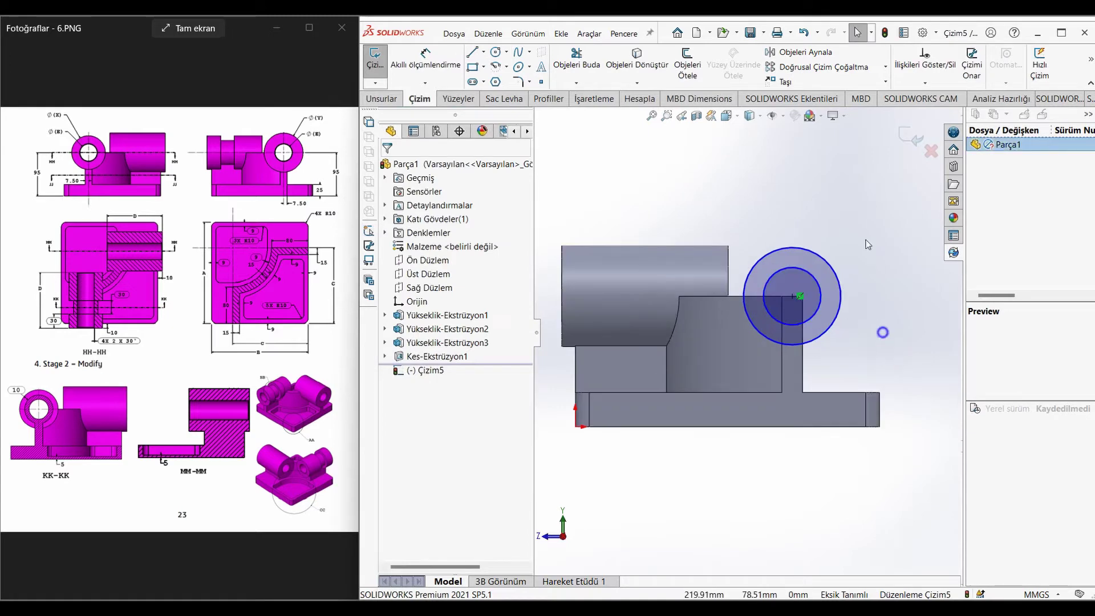
key("d")
left_click(826, 261)
left_click(859, 224)
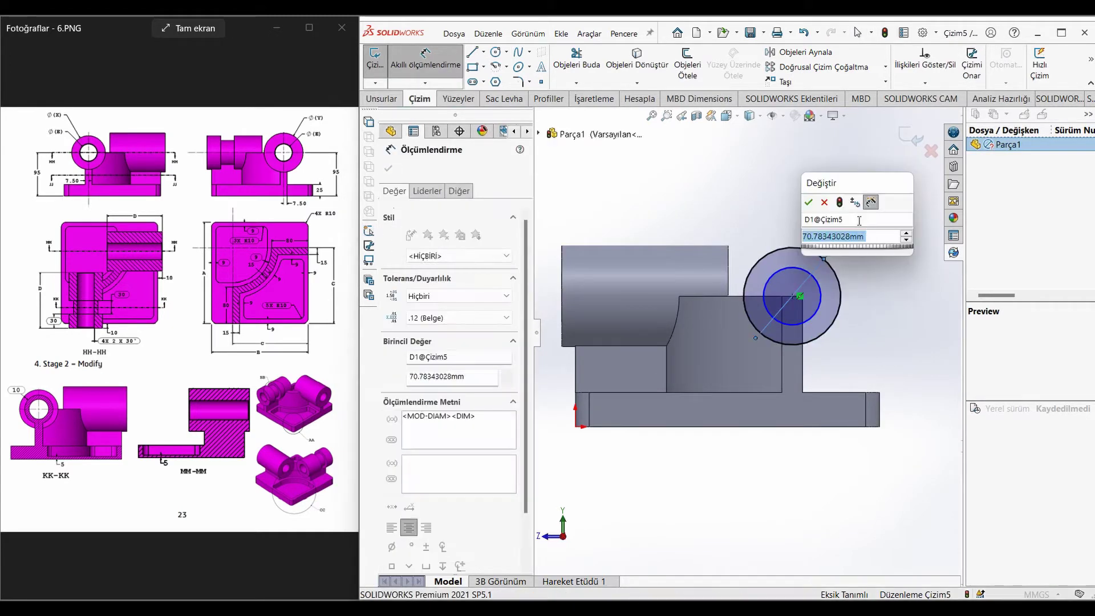
type("=")
type("\"")
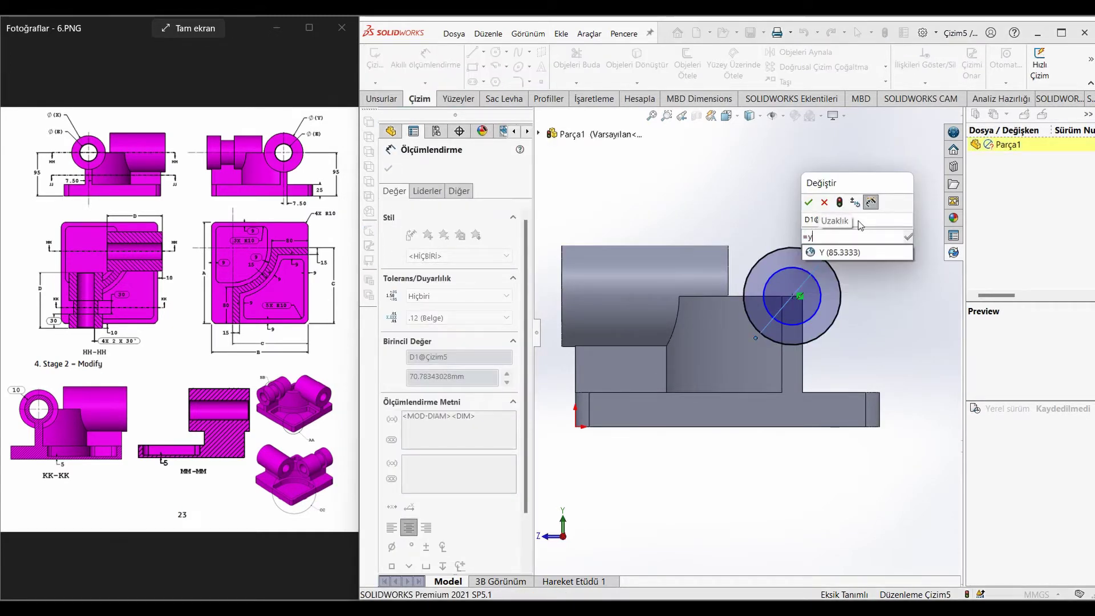
left_click(837, 252)
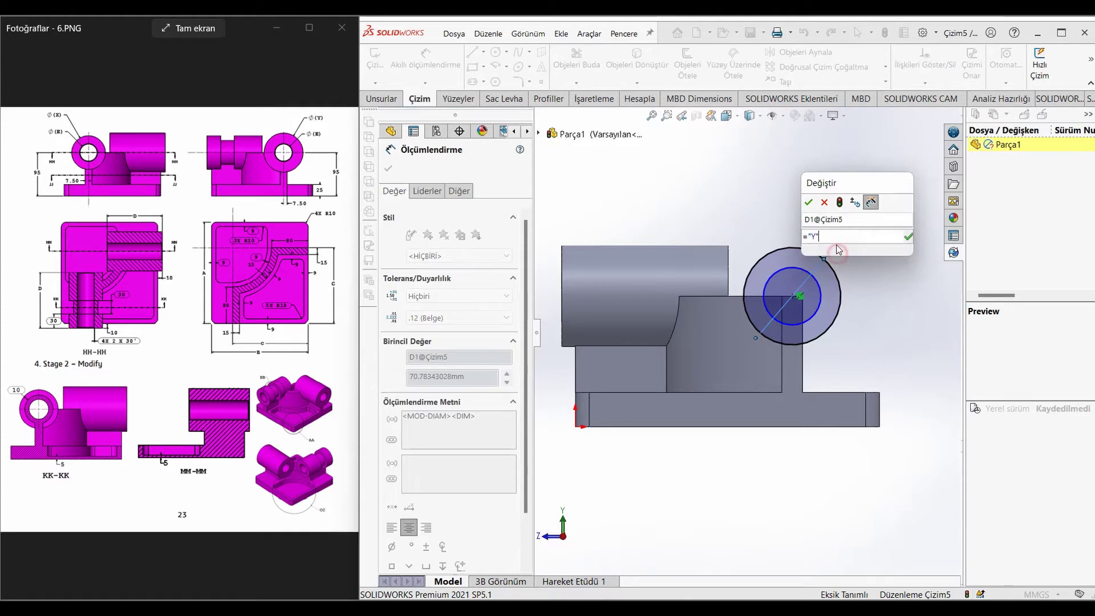
left_click(810, 203)
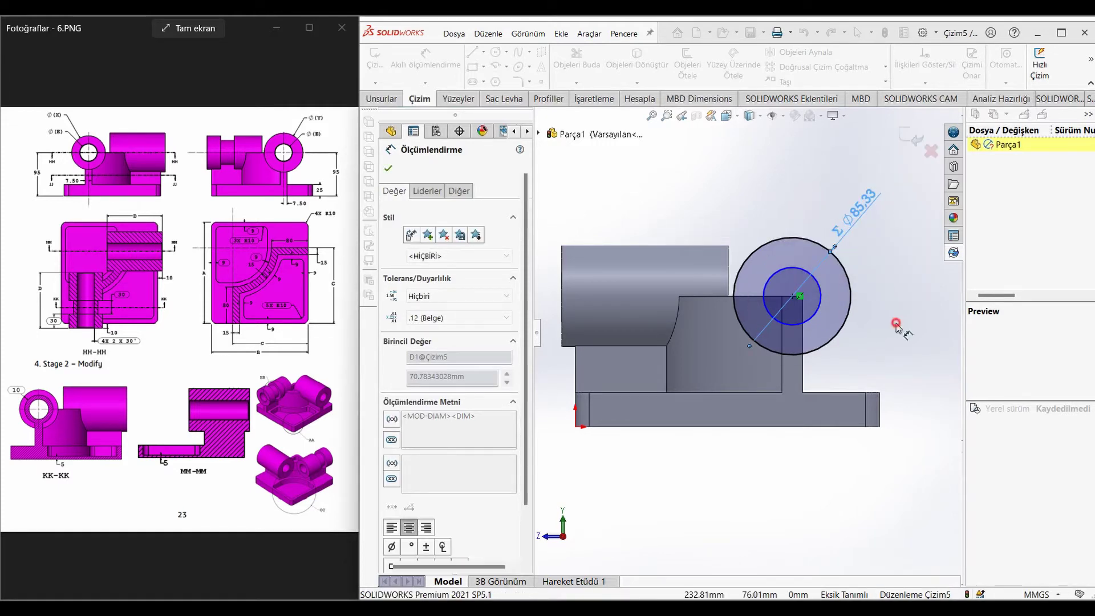
- Dimension the inner circle's diameter with the global variable ="E"
left_click(823, 294)
left_click(821, 285)
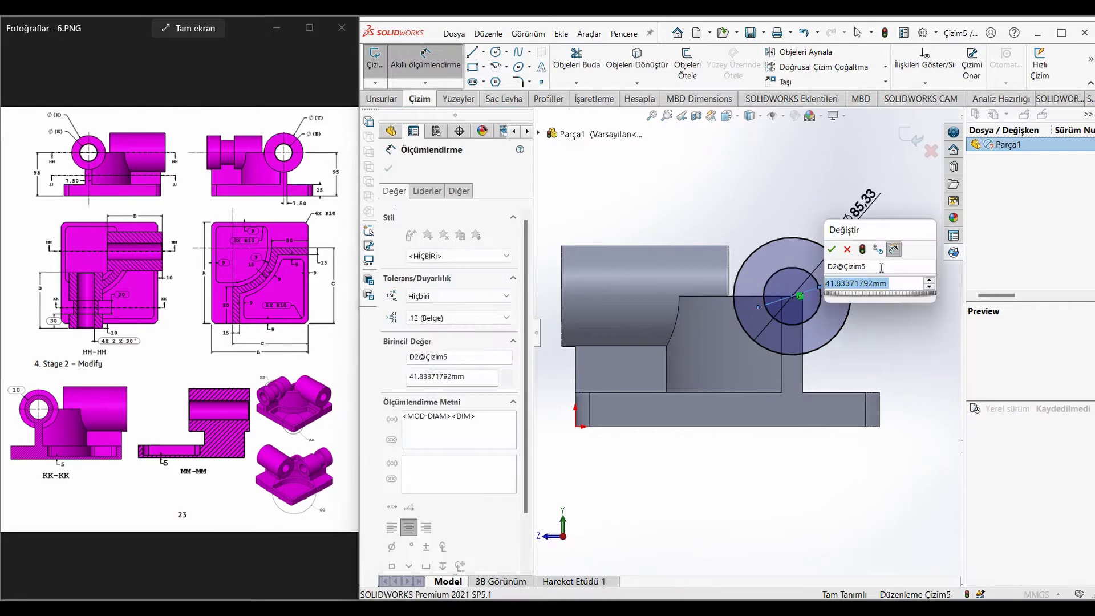
type("=e")
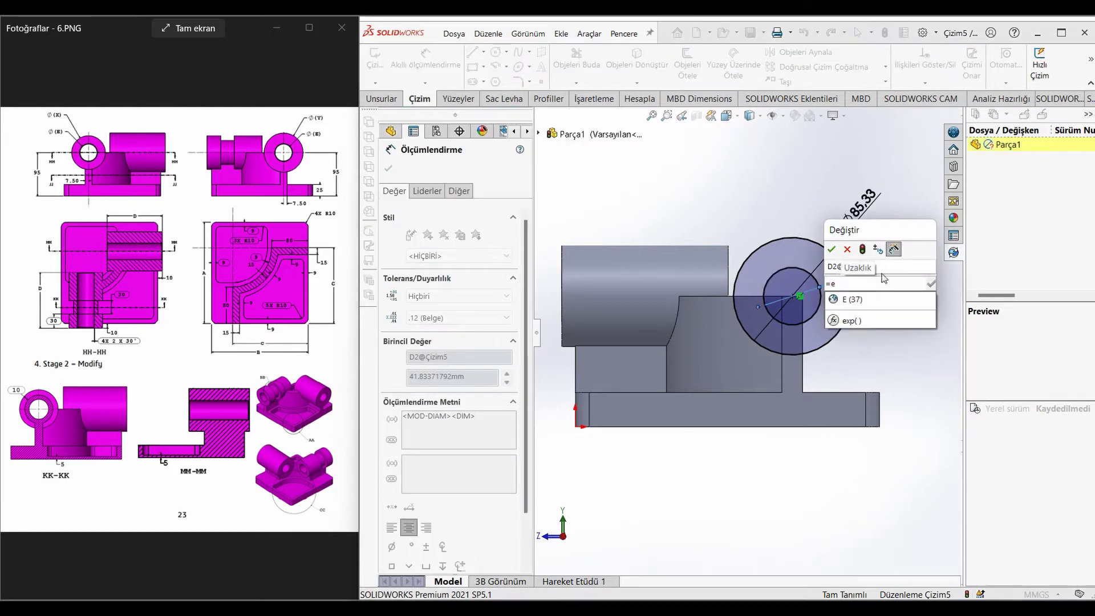
left_click(870, 302)
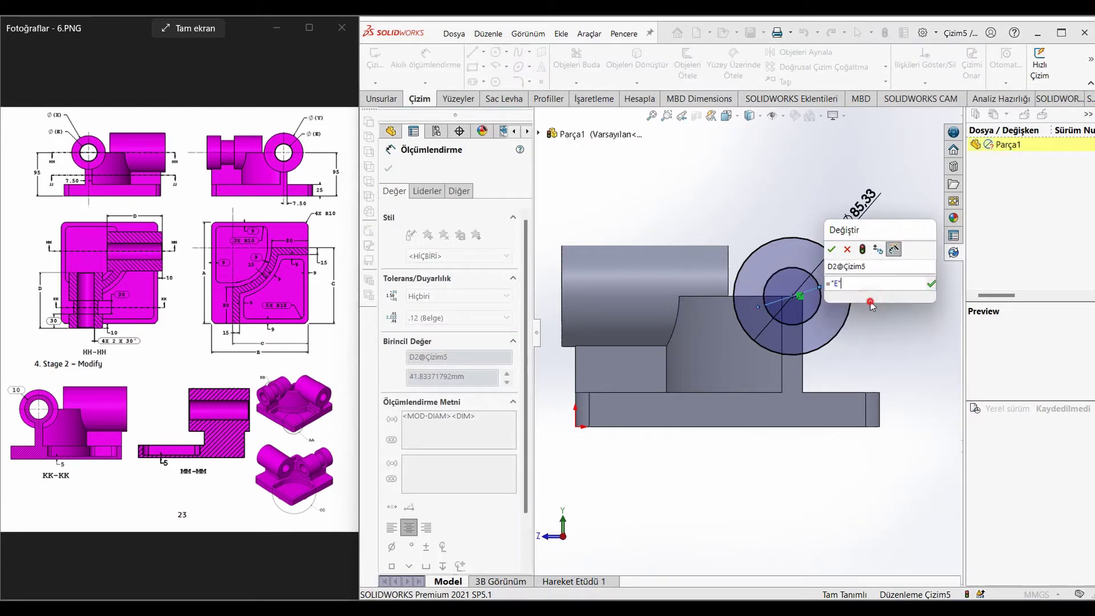
left_click(832, 249)
- Extrude the ring profile into a merged tube, blind 111 mm inward along the wall and 10 mm outward in the second direction
left_click(381, 98)
left_click(392, 63)
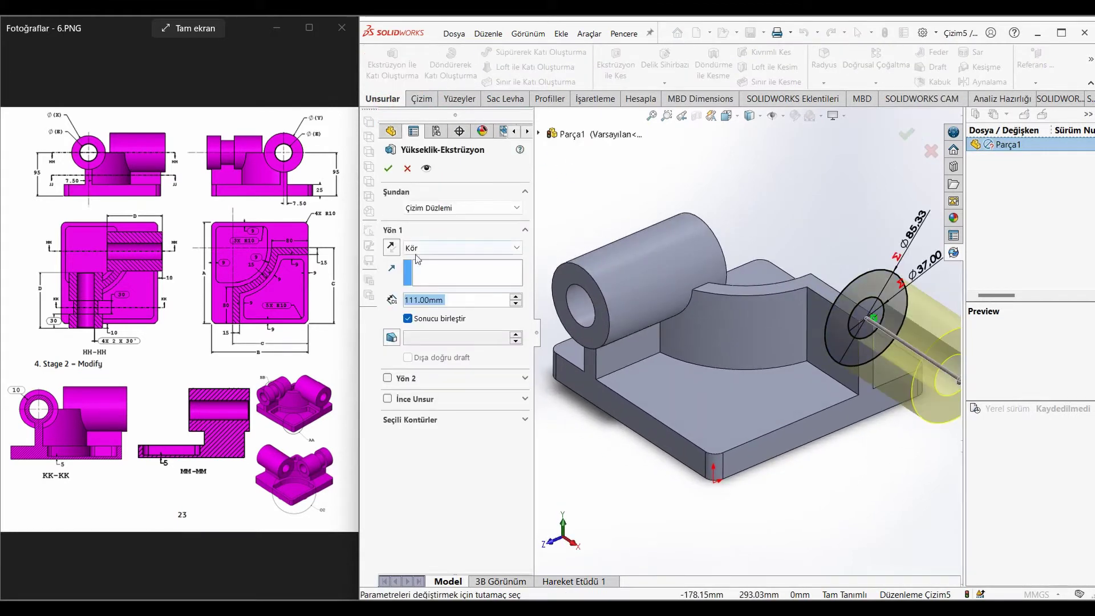
left_click(393, 248)
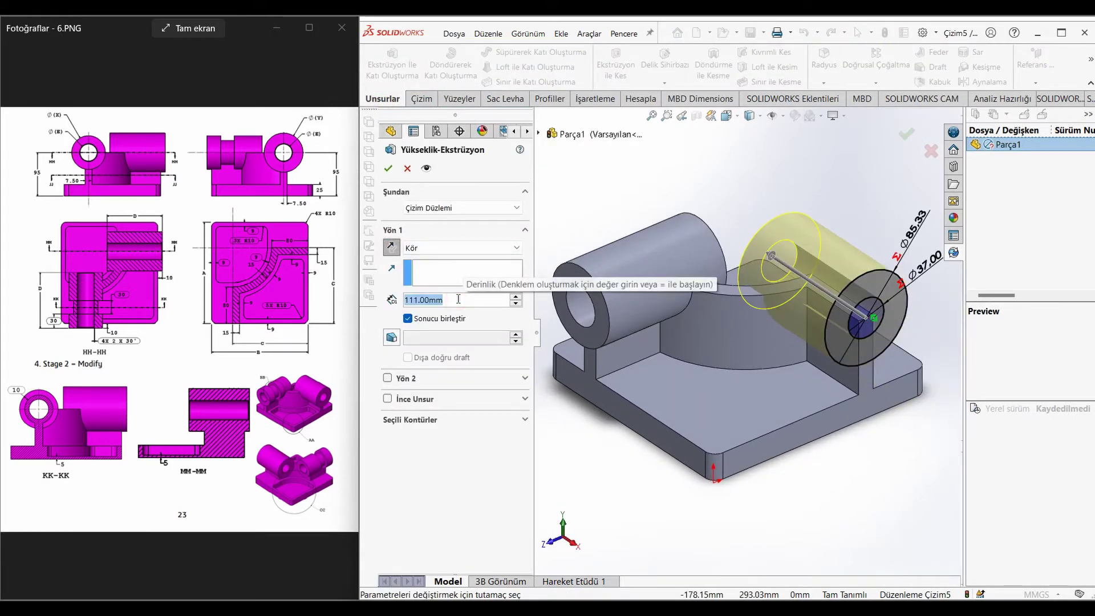
type("D")
left_click(459, 316)
type("-10")
key("Return")
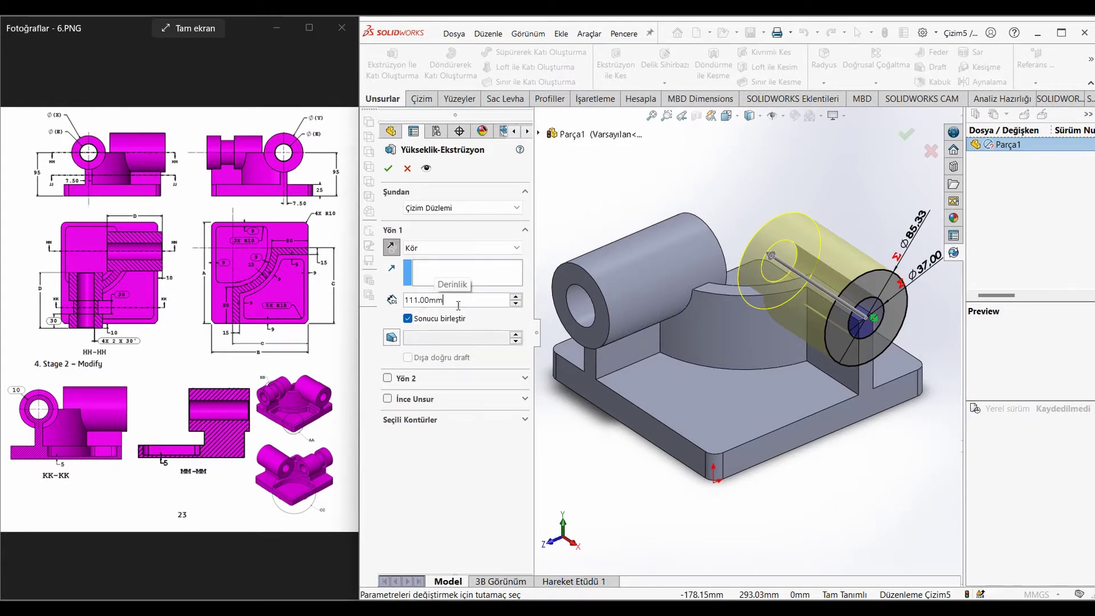
left_click(388, 379)
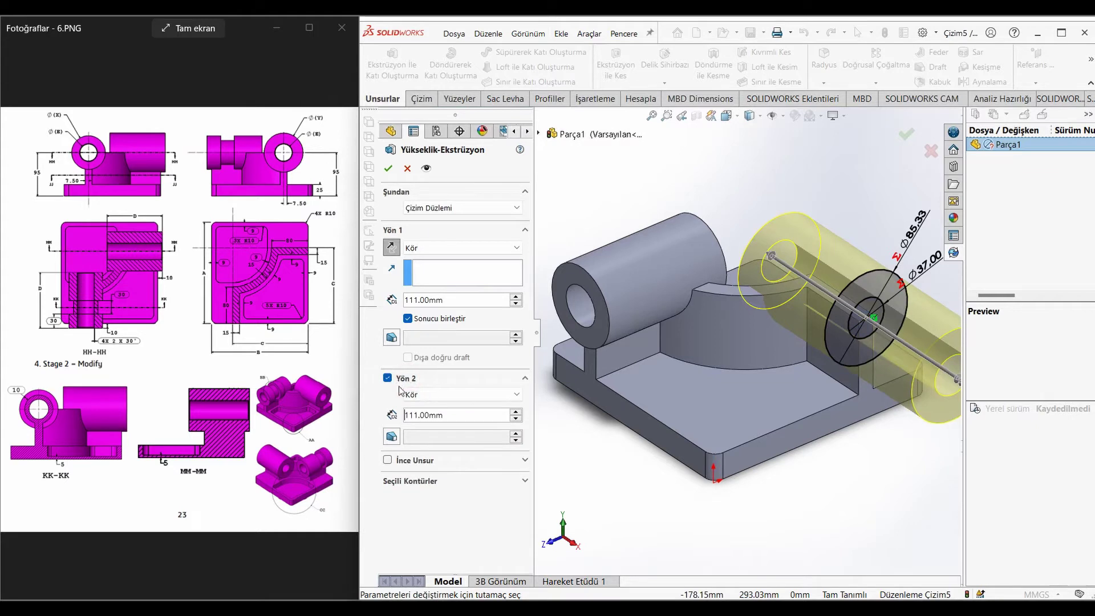
double_click(428, 416)
type("10")
key("Return")
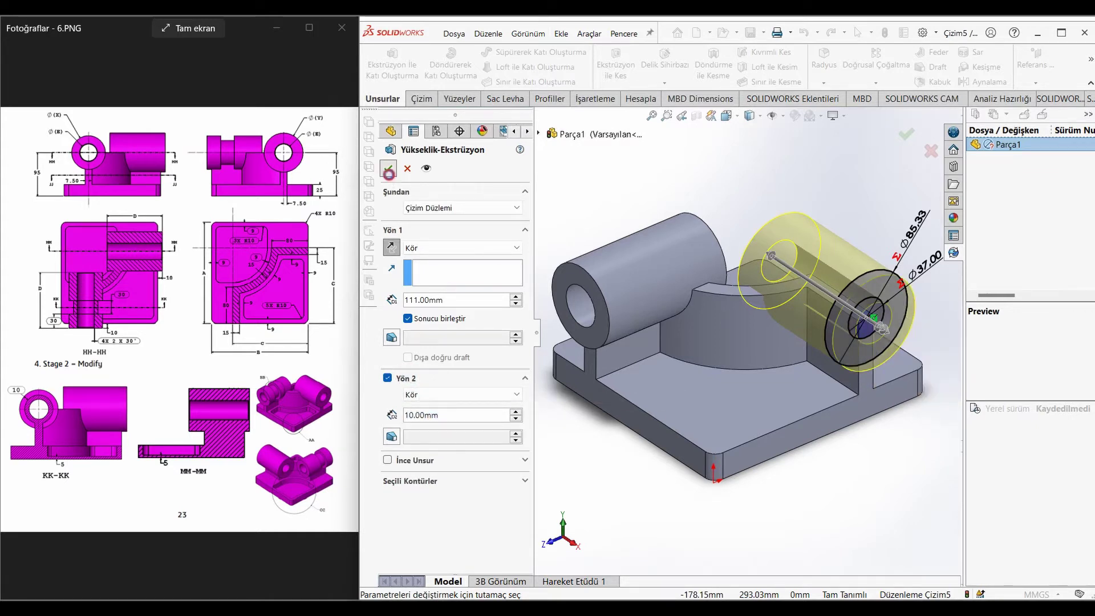
left_click(389, 170)
- Start a sketch on the second tube's outer end face and convert its inner circular edge into a sketch circle
left_click(904, 337)
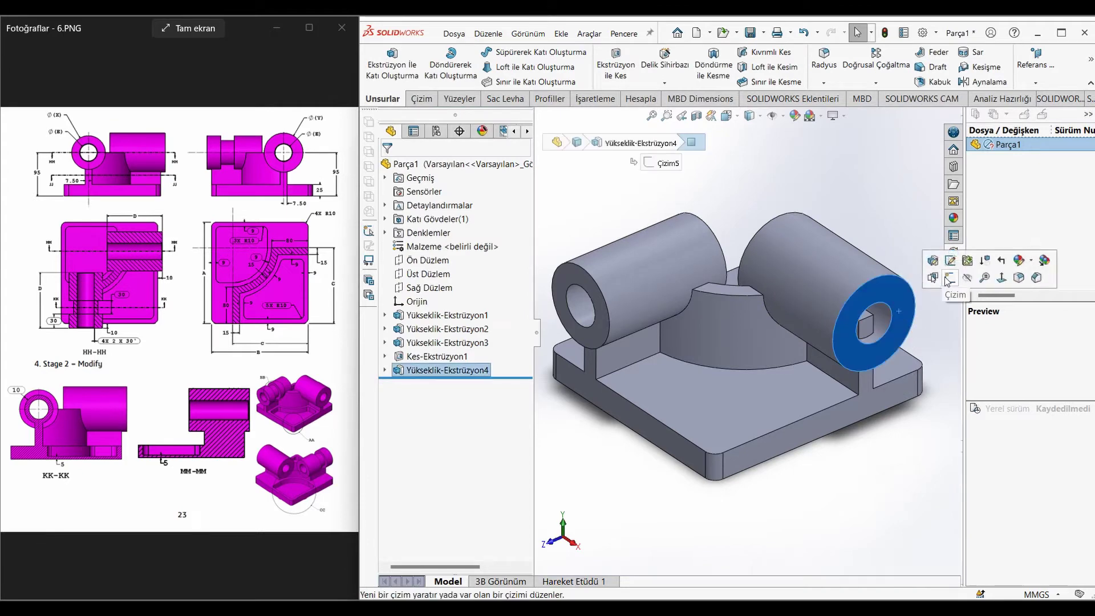
left_click(948, 279)
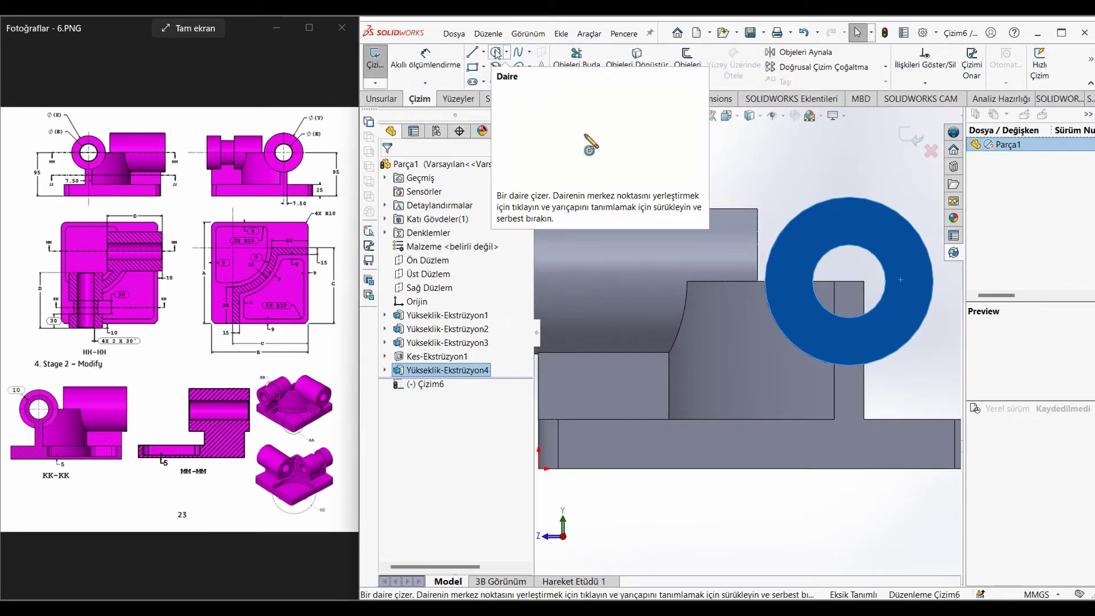
left_click(759, 168)
left_click(637, 64)
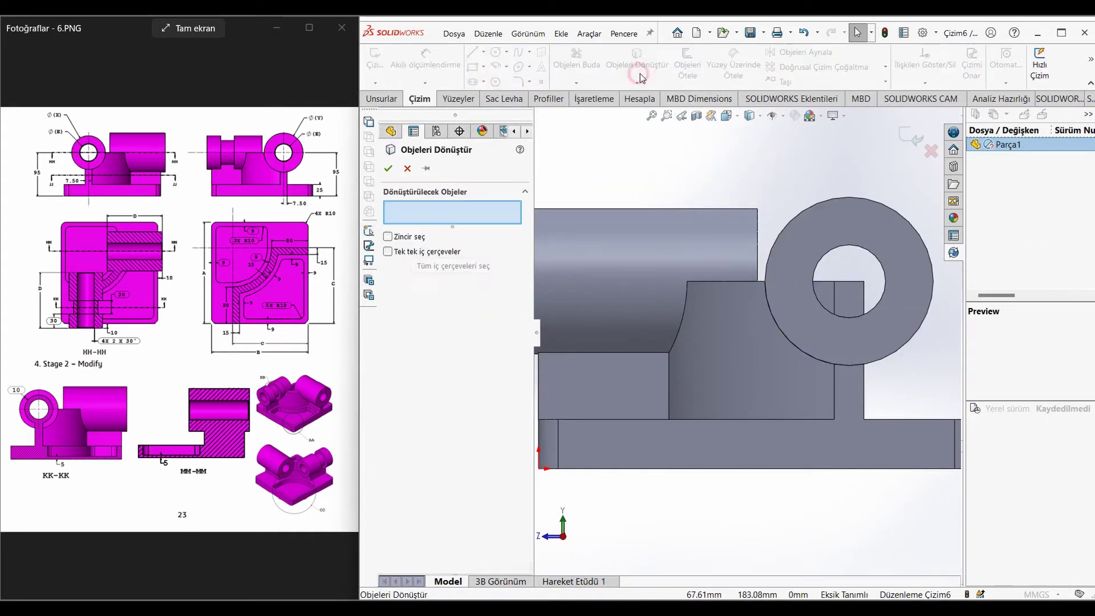
left_click(834, 249)
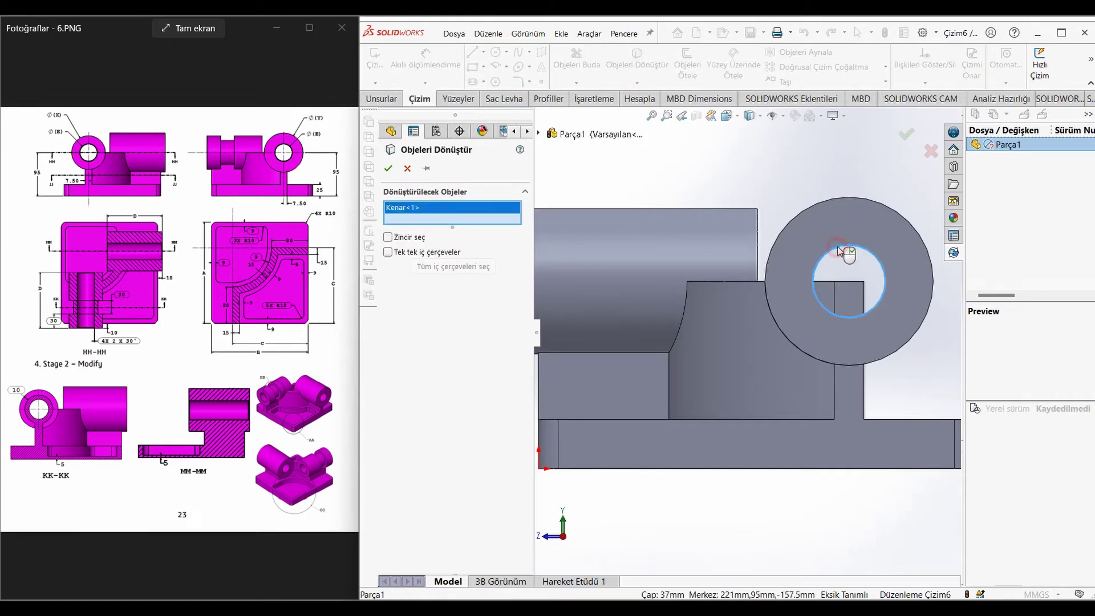
left_click(391, 168)
- Cut-extrude the converted circle up to the second tube's far end face to clear its bore
left_click(383, 98)
left_click(616, 69)
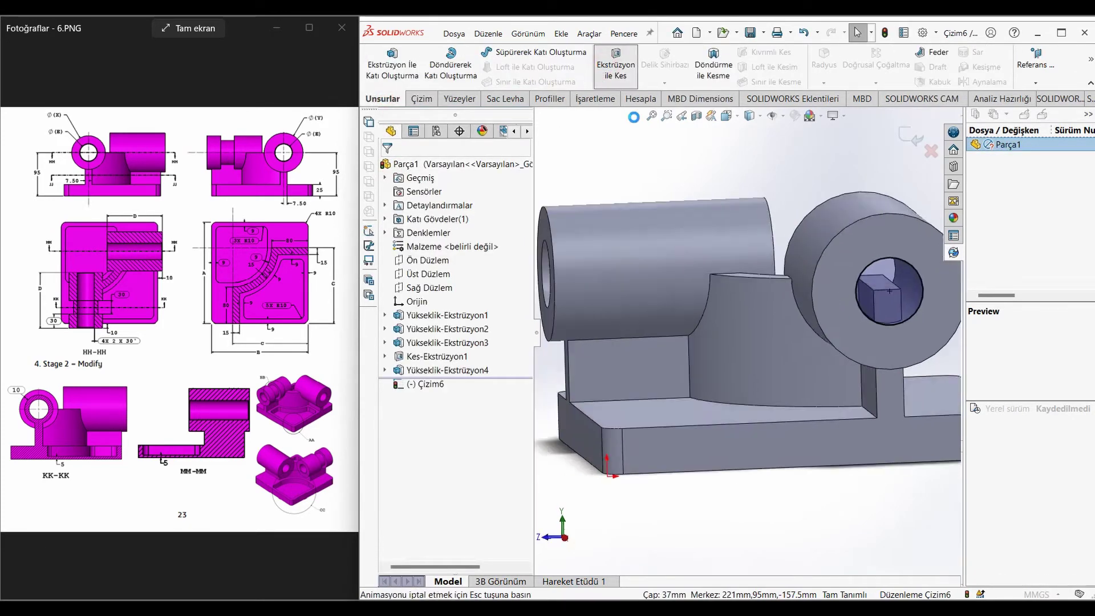
left_click(439, 247)
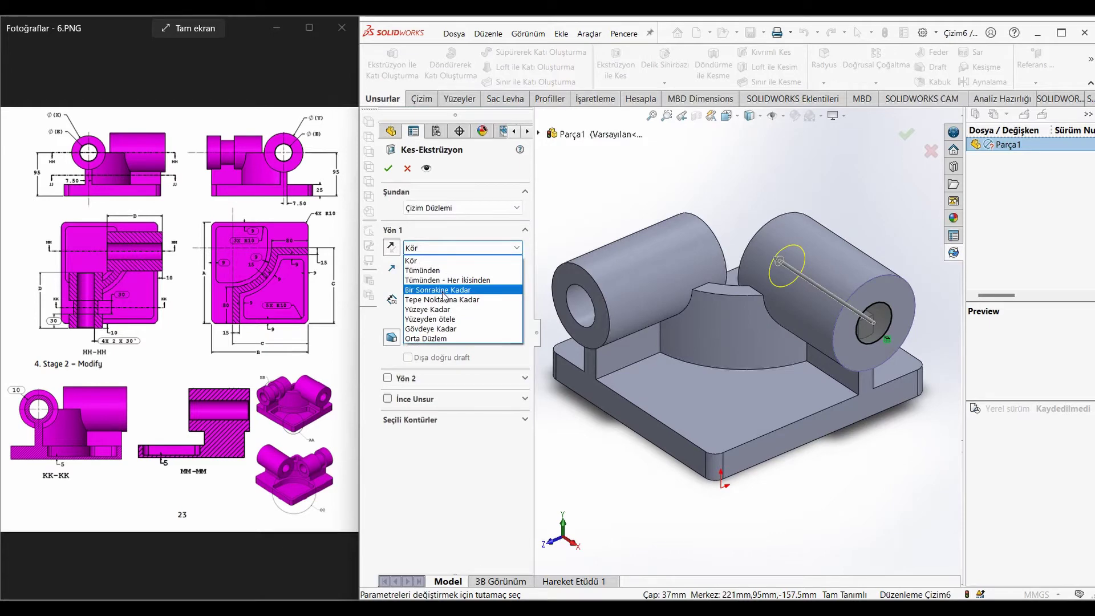
left_click(446, 310)
middle_click_drag(758, 306, 851, 365)
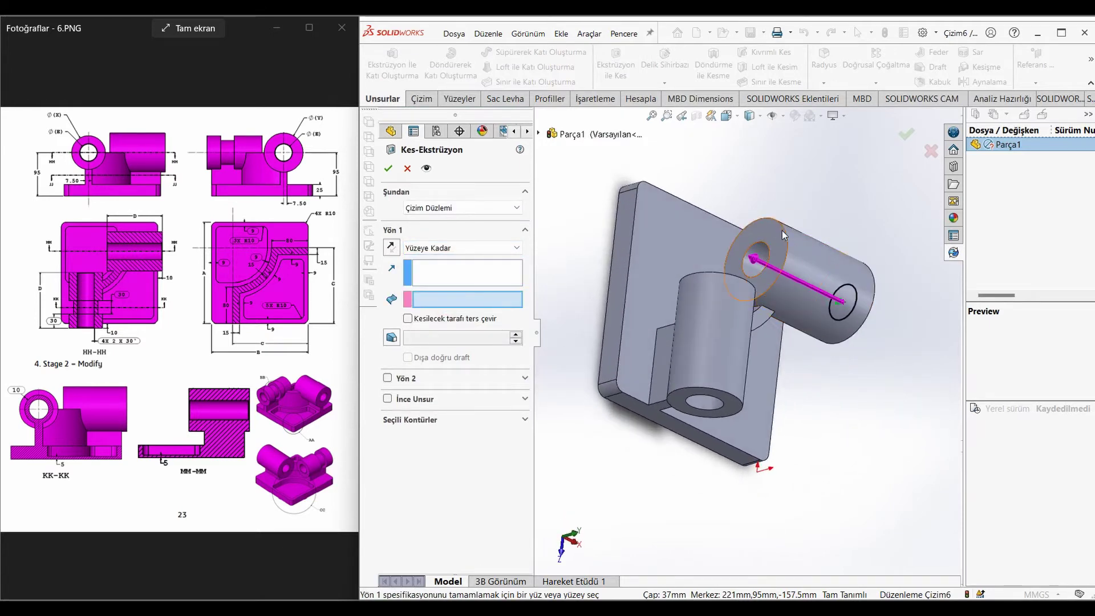
left_click(782, 231)
key("Return")
- Start a sketch on the base plate's top face inside the curved wall and convert the face's outline into sketch geometry
middle_click_drag(820, 289, 718, 203)
scroll(744, 368, "down", 2)
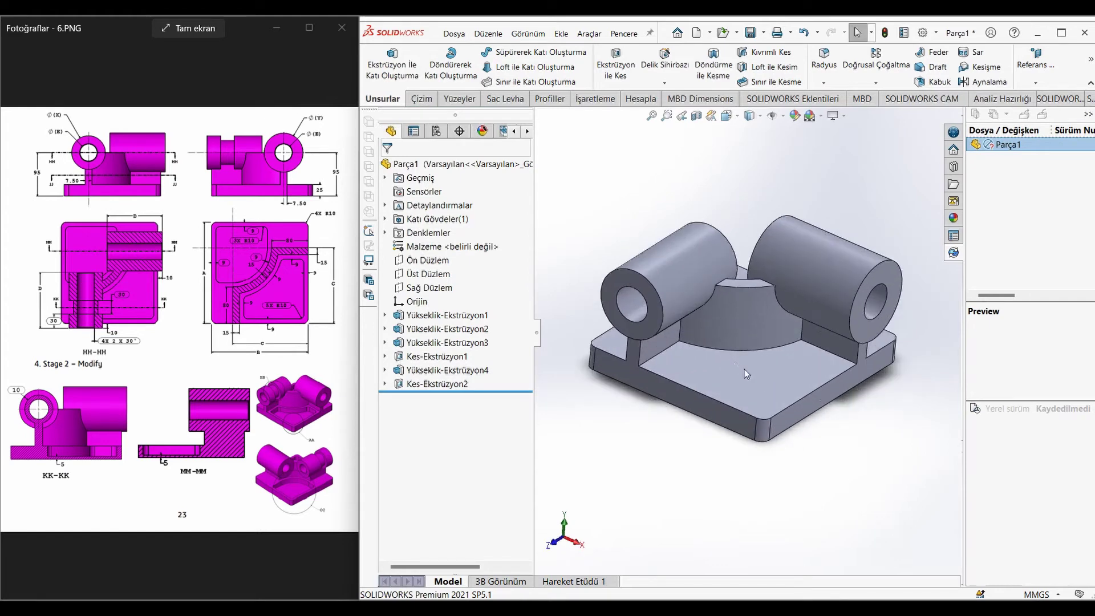
middle_click_drag(744, 368, 768, 433)
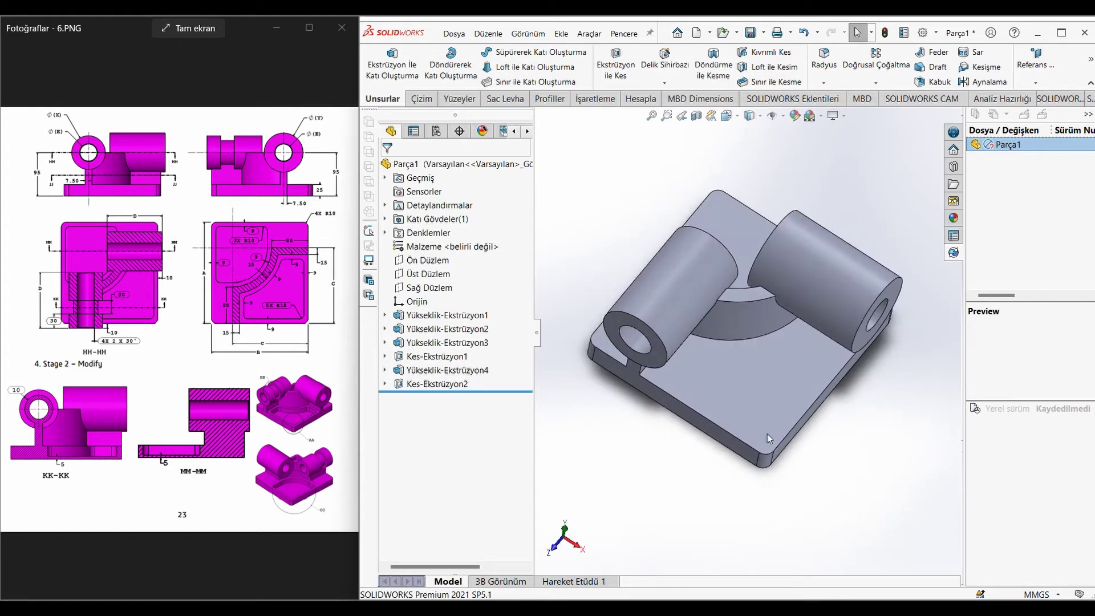
left_click(769, 365)
left_click(809, 334)
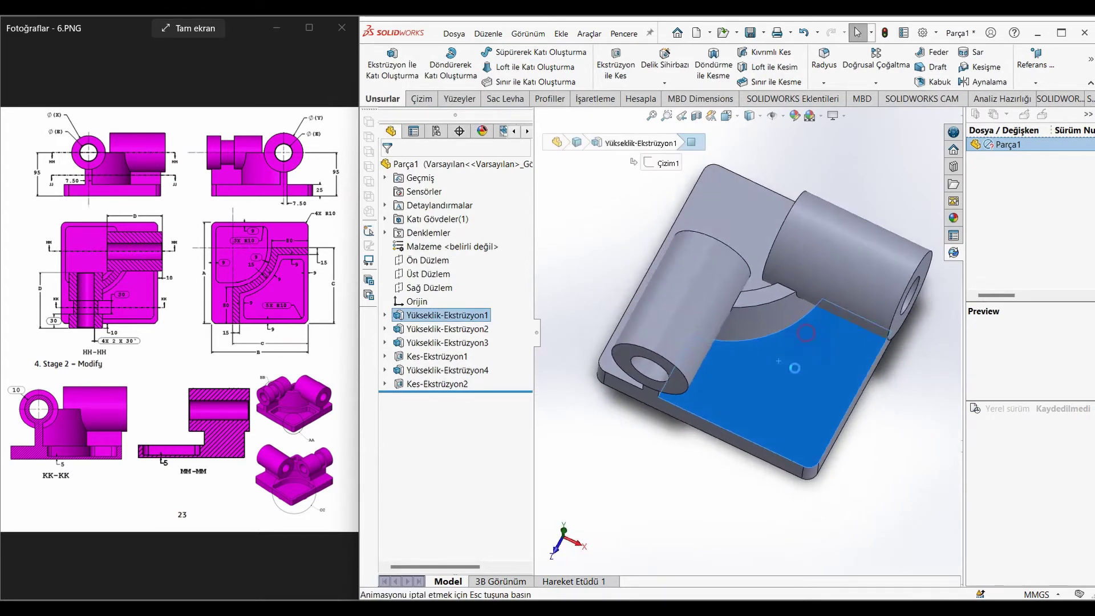
mouse_move(803, 391)
middle_mouse_down()
mouse_move(832, 325)
mouse_move(833, 365)
middle_mouse_up()
left_click(833, 365)
left_click(649, 68)
- Offset the converted outline 9 mm inward as a reversed chain, with the offset dimension added
left_click(381, 98)
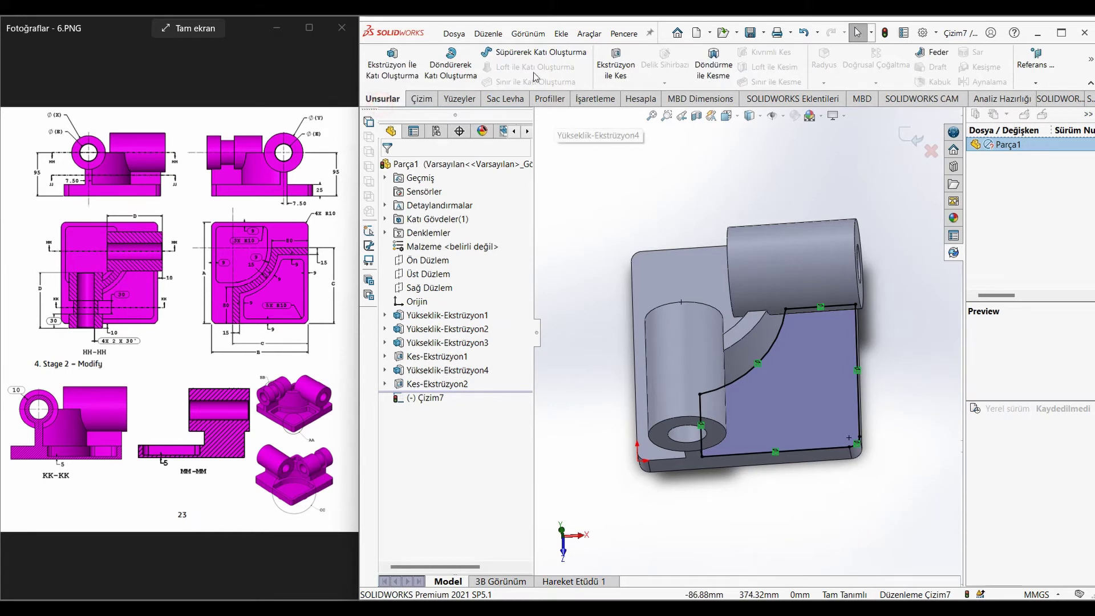
left_click(421, 98)
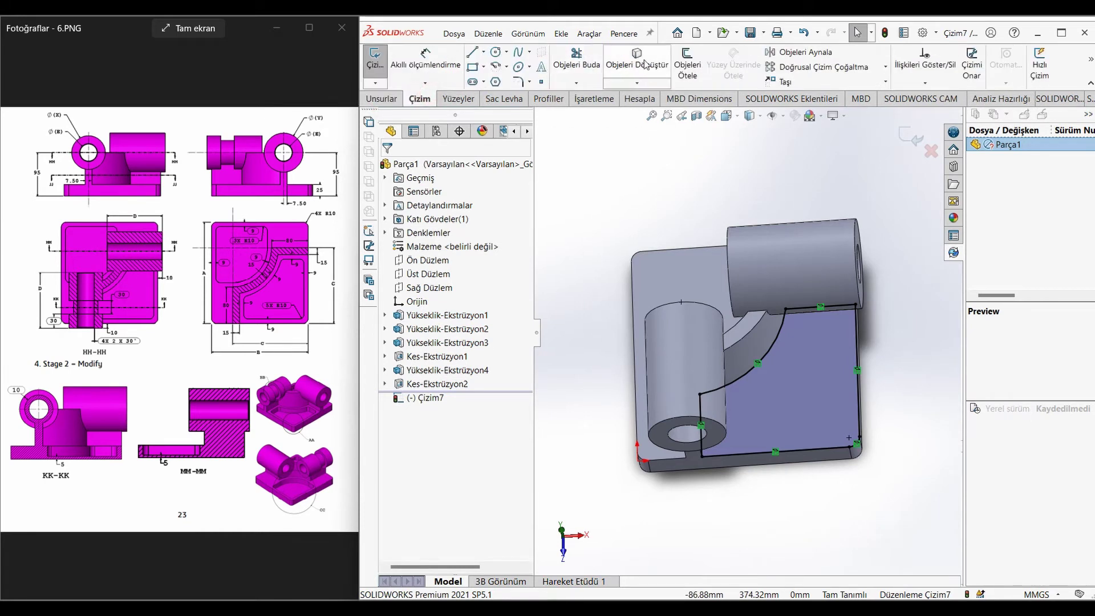
left_click(687, 64)
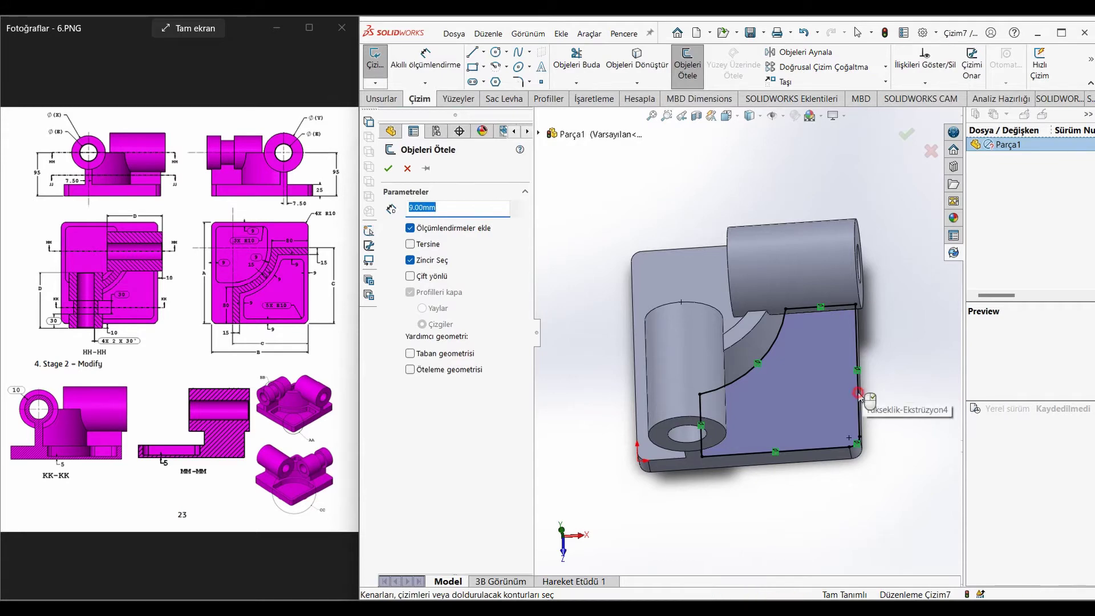
left_click(858, 430)
left_click(410, 244)
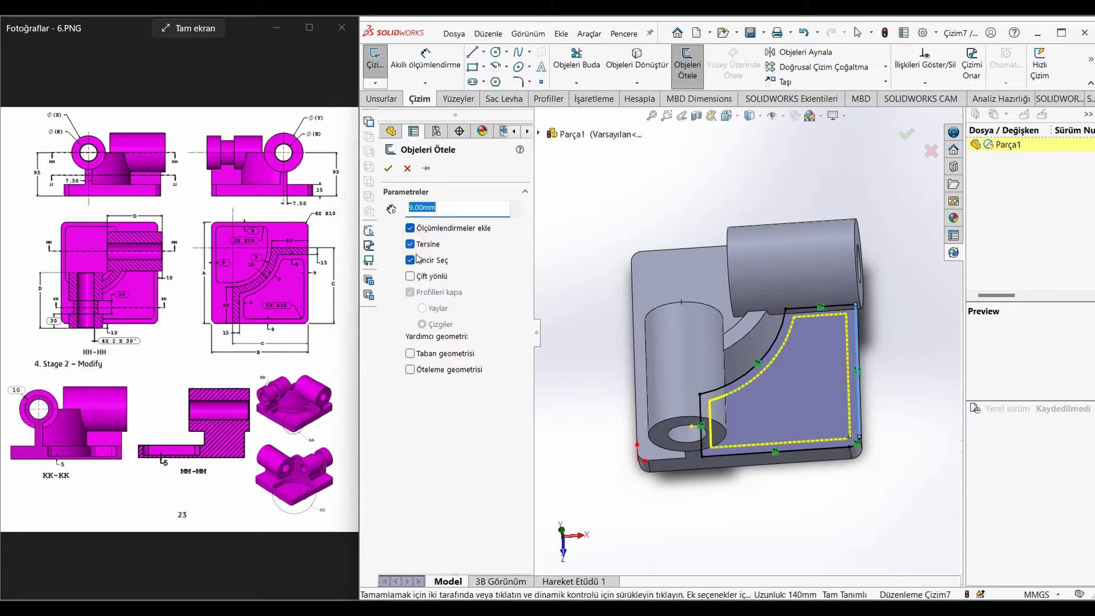
left_click(394, 171)
- Fillet the offset profile's four sharp corners with a 10 mm radius, leaving out the one beside the plate's rounded corner
middle_click_drag(807, 425, 810, 421)
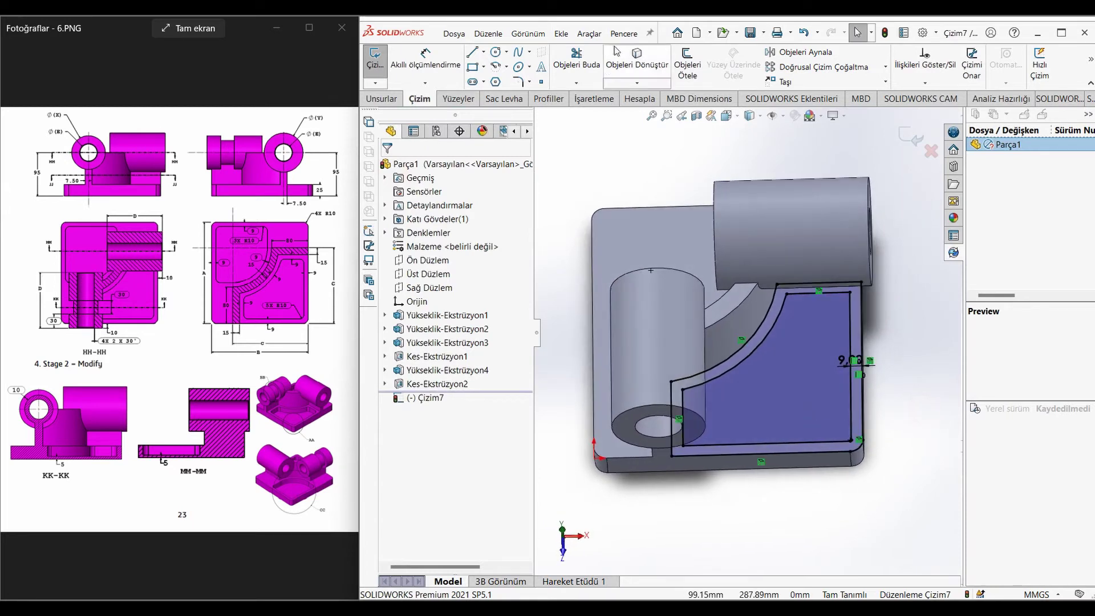
left_click(523, 82)
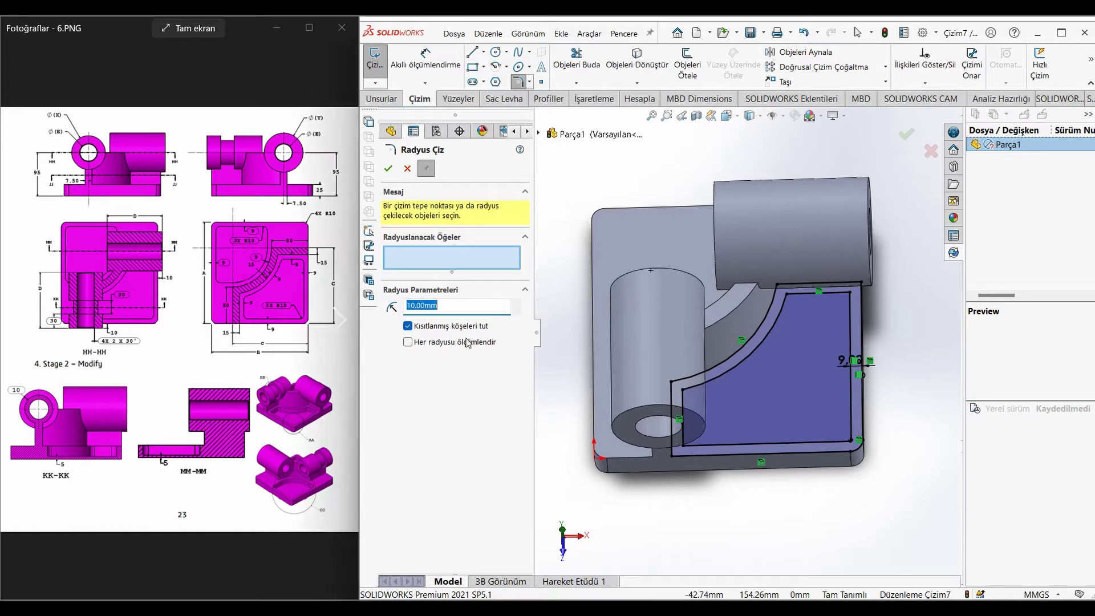
left_click(788, 297)
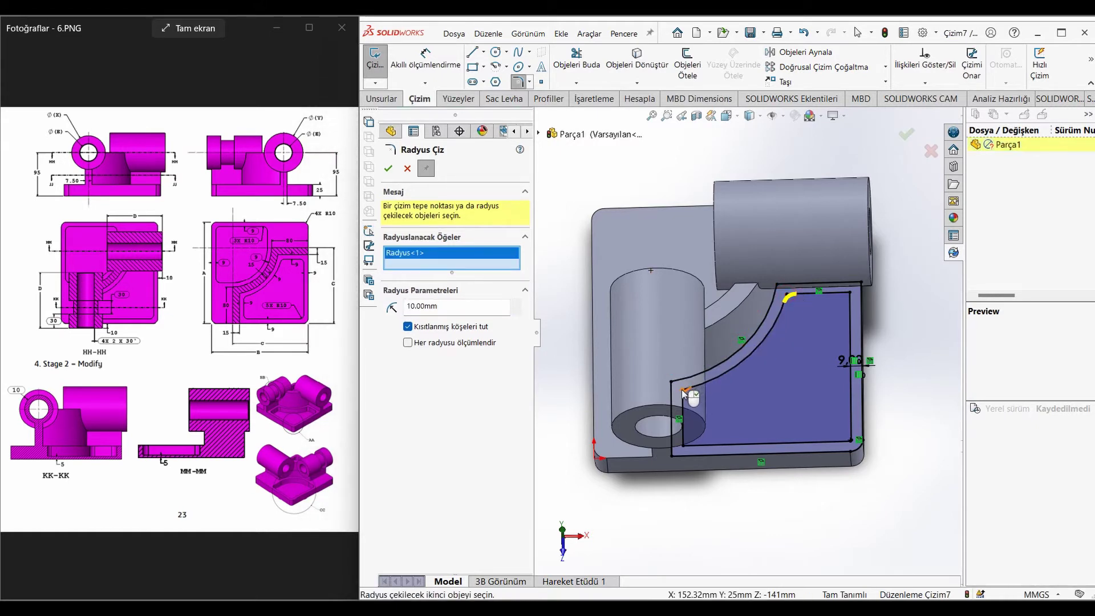
left_click(683, 390)
left_click(685, 446)
left_click(852, 440)
left_click(850, 297)
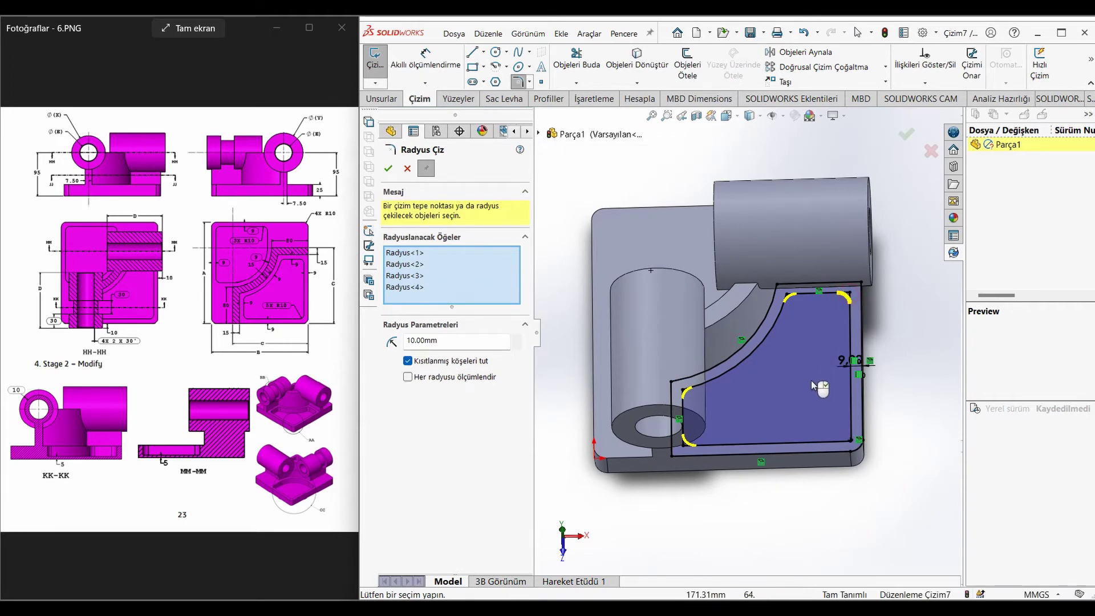
scroll(845, 440, "down", 5)
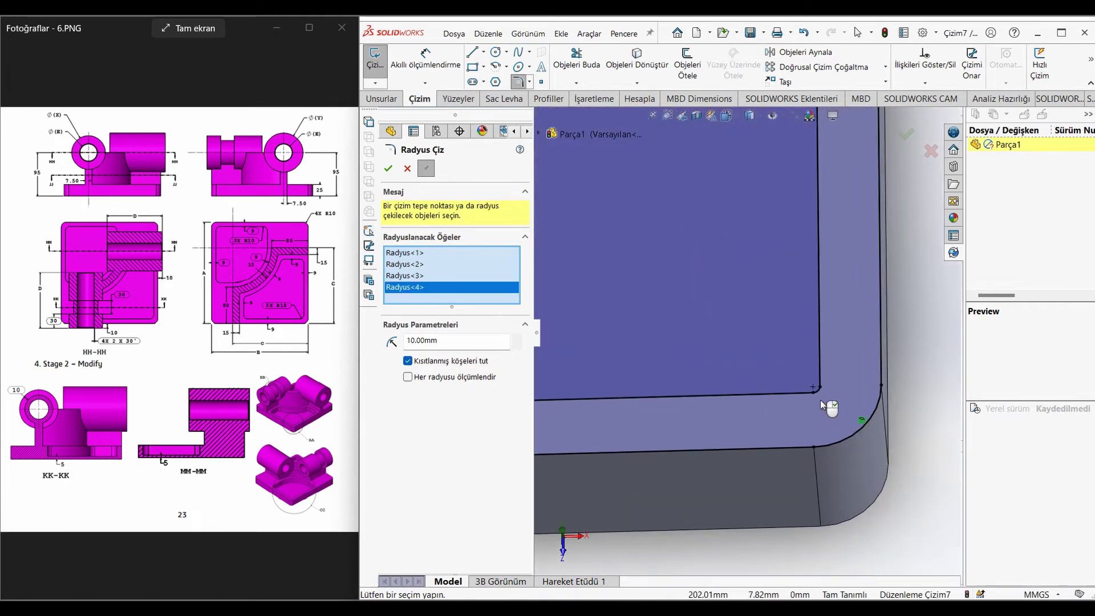
scroll(820, 399, "up", 3)
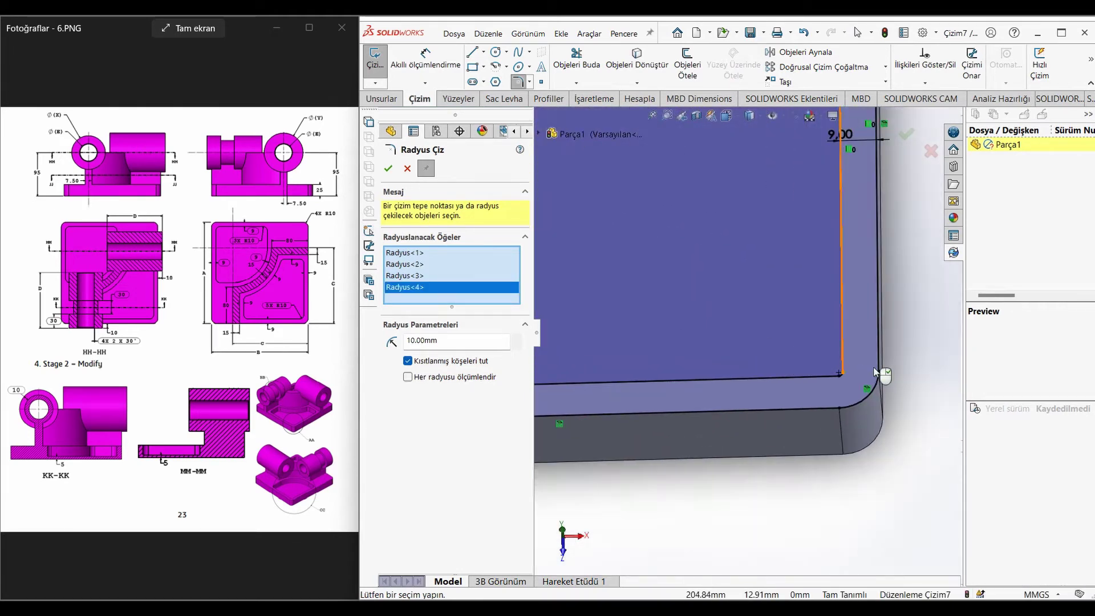
scroll(830, 362, "down", 3)
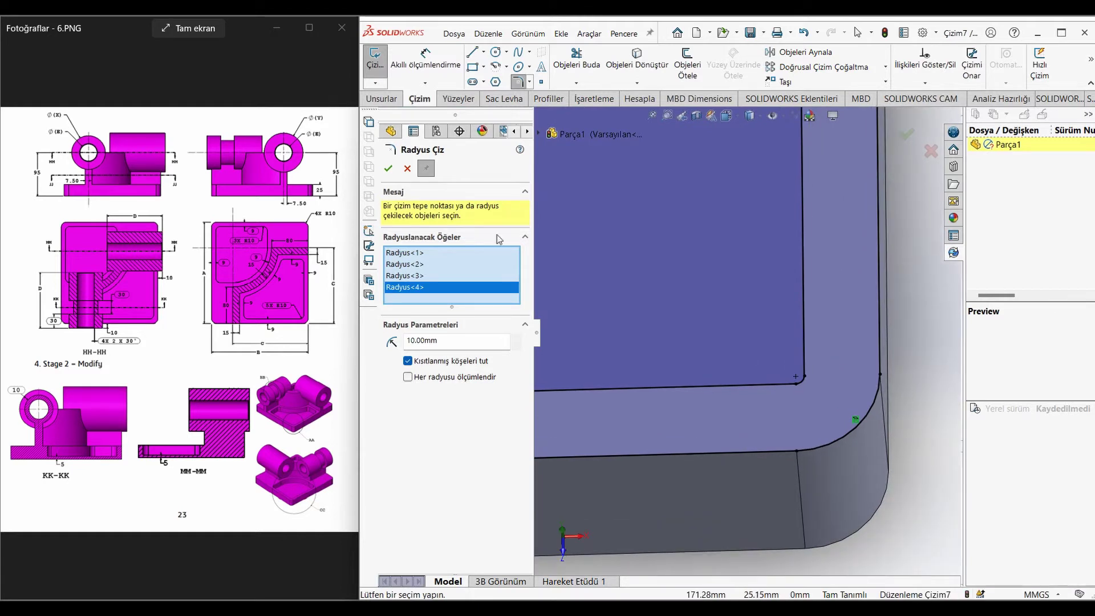
left_click(388, 168)
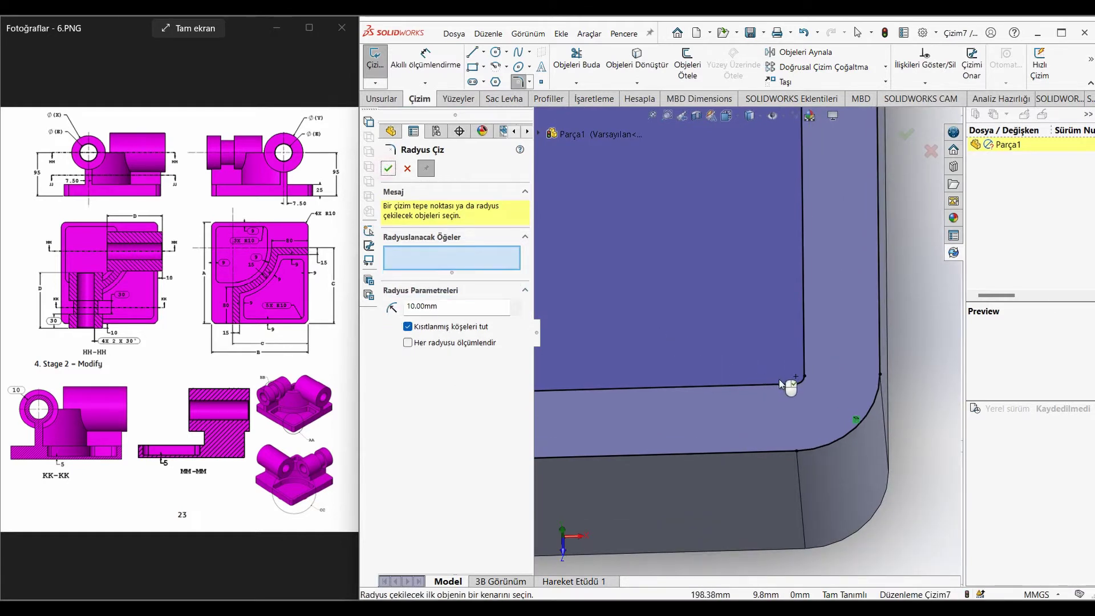
- Delete the small arc at the offset profile's corner beside the plate's rounded corner
left_click(803, 380)
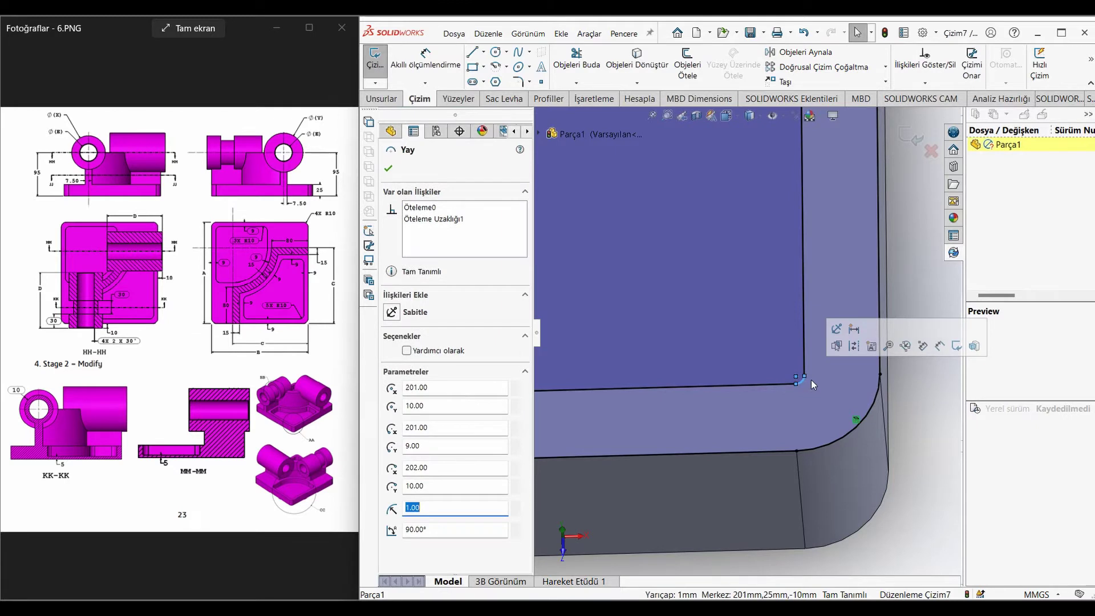
key("Escape")
left_click(796, 385)
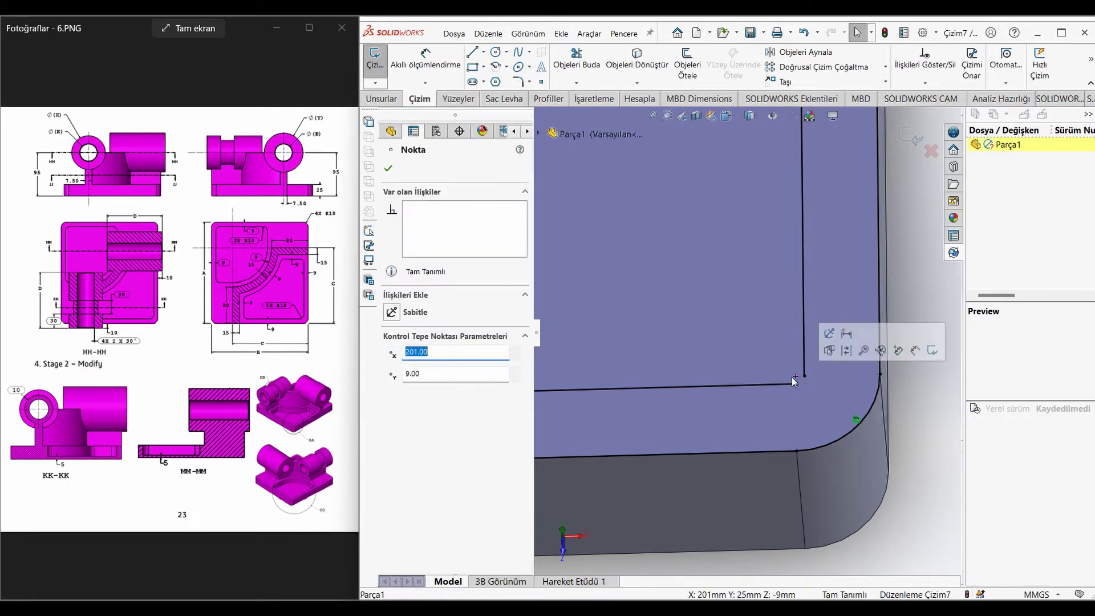
scroll(624, 193, "up", 1)
scroll(625, 197, "up", 1)
key("Escape")
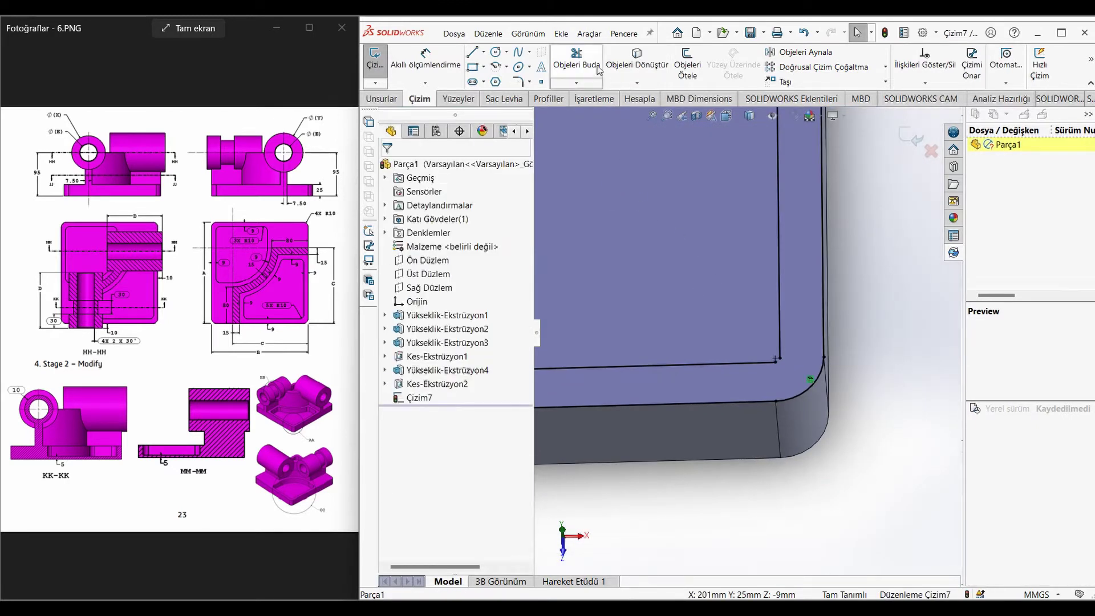
- Extend the two offset lines at the open corner until they meet, and trim the excess beyond the corner
left_click(577, 83)
left_click(591, 103)
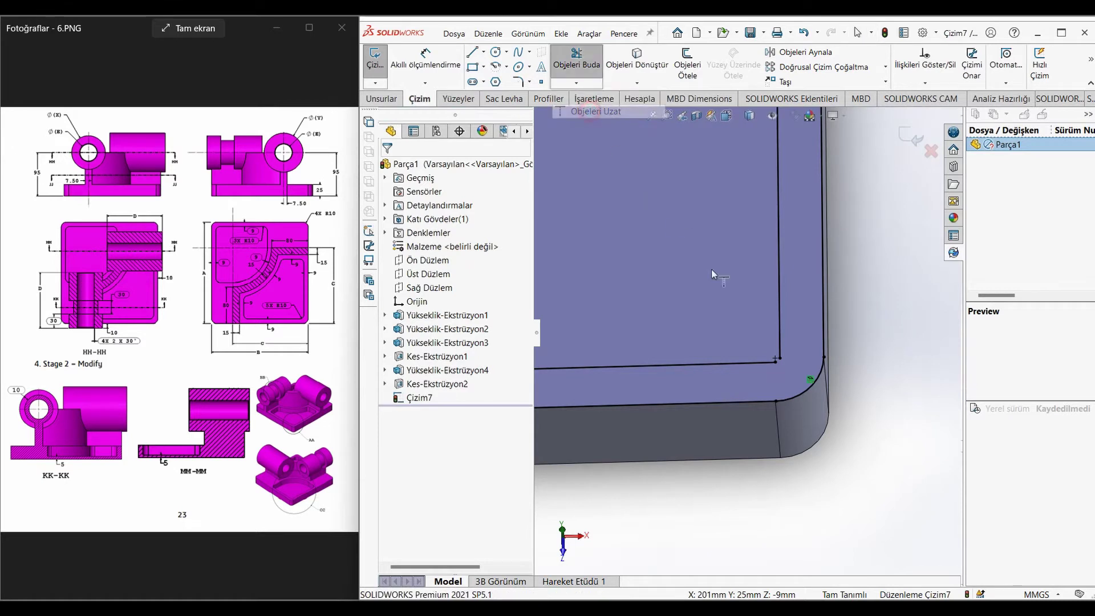
left_click(761, 362)
left_click(780, 346)
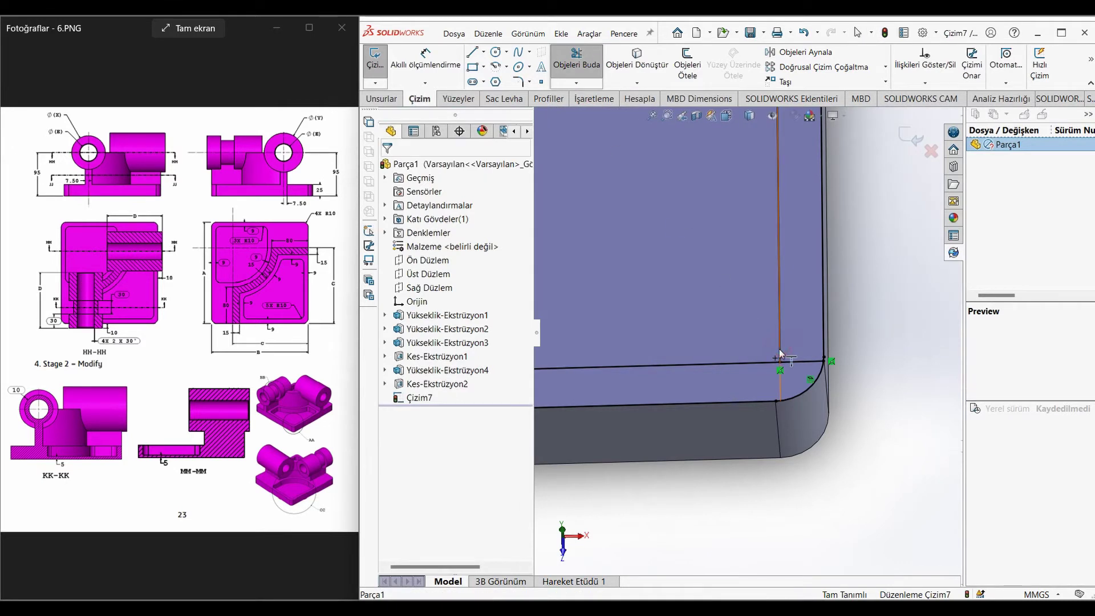
key("Escape")
left_click(576, 71)
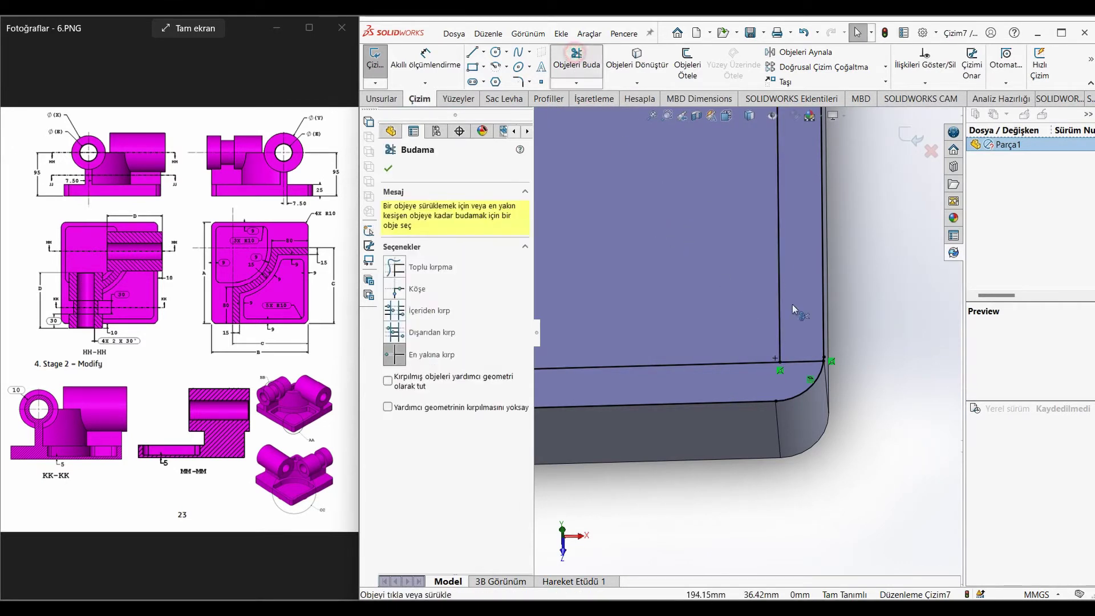
left_click(911, 353)
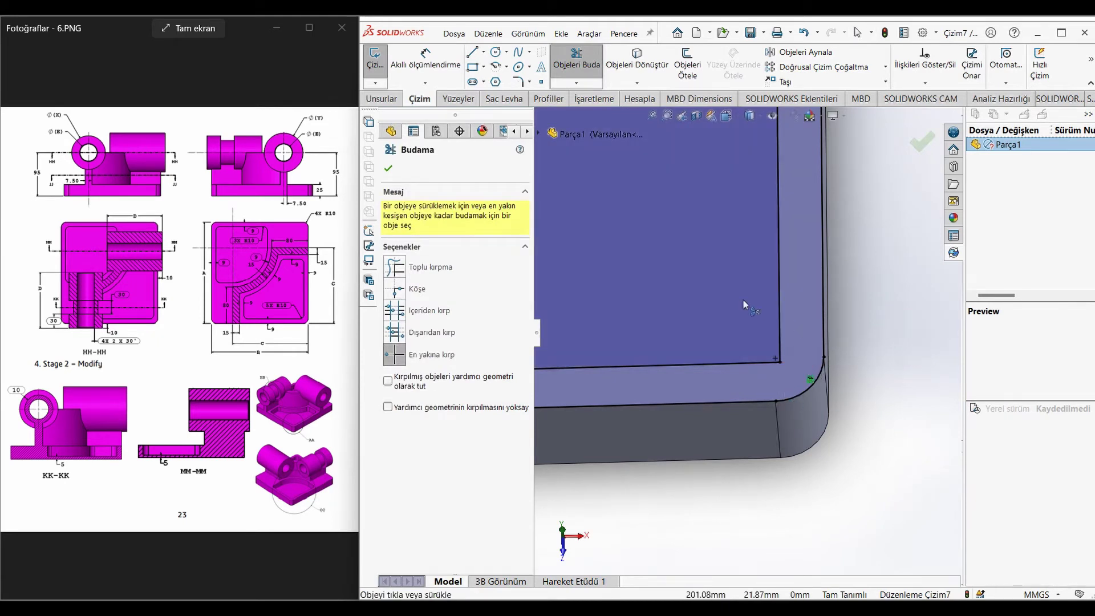
left_click(390, 169)
- Fillet the newly closed corner of the offset profile with a 10 mm radius
left_click(515, 82)
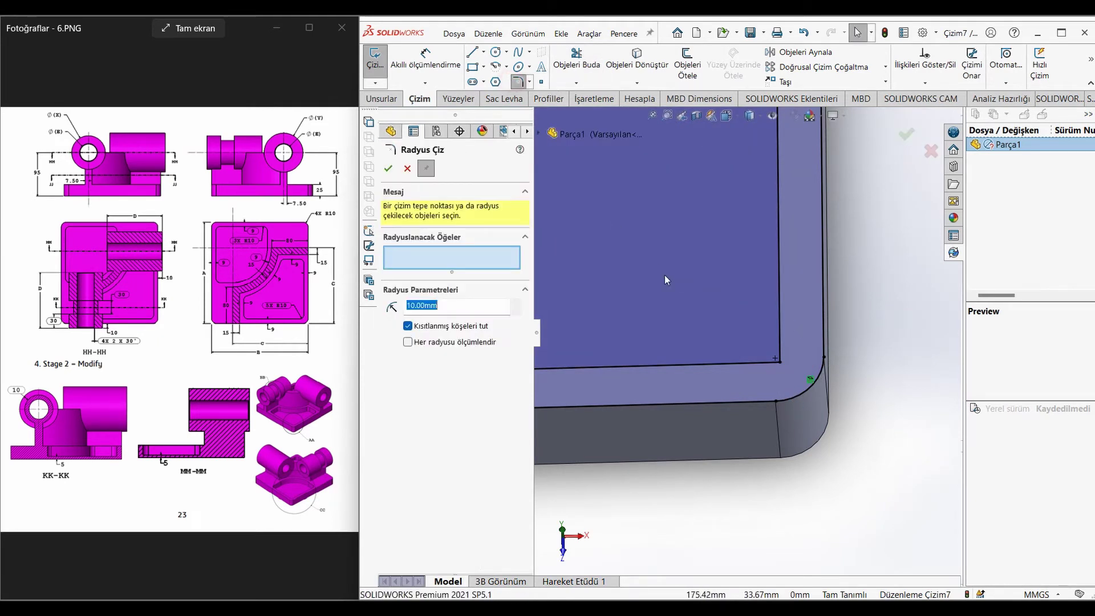
left_click(798, 380)
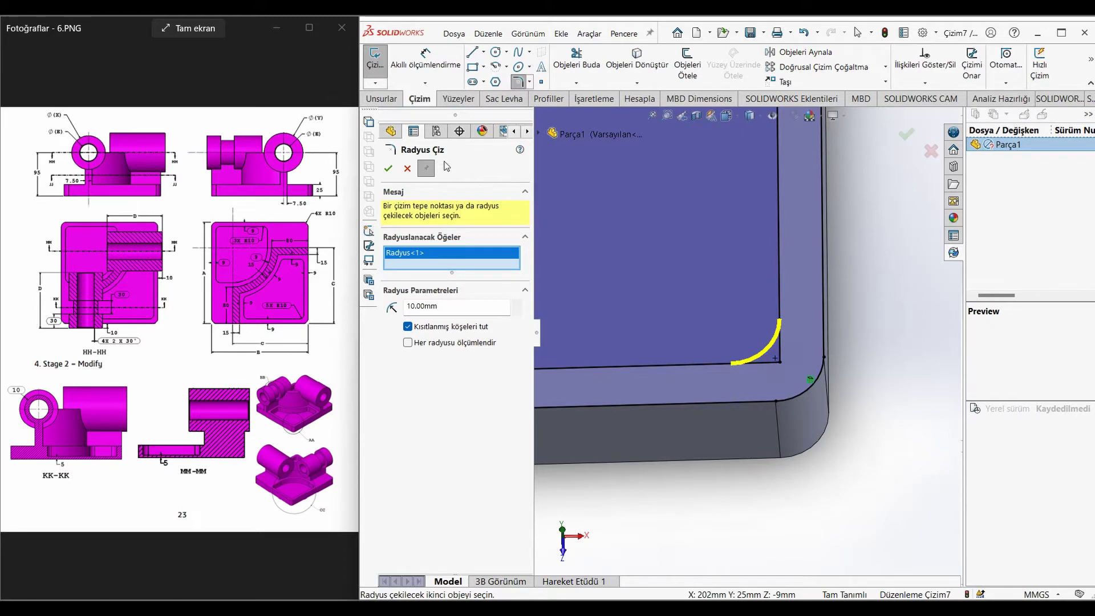
left_click(814, 320)
scroll(813, 313, "down", 1)
scroll(813, 313, "down", 5)
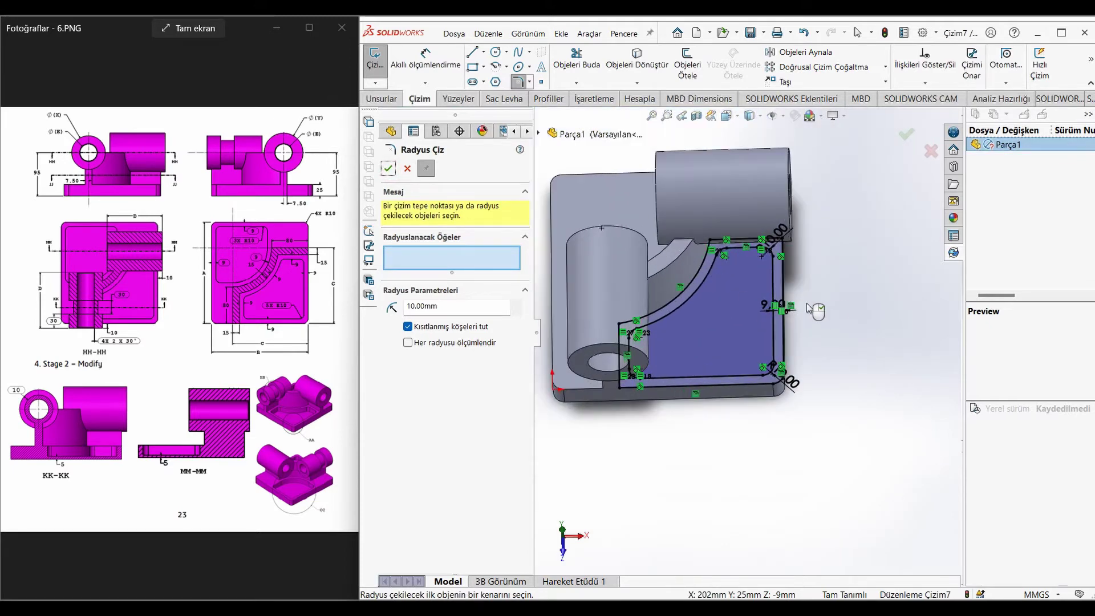
left_click(389, 168)
middle_click_drag(792, 310, 834, 317)
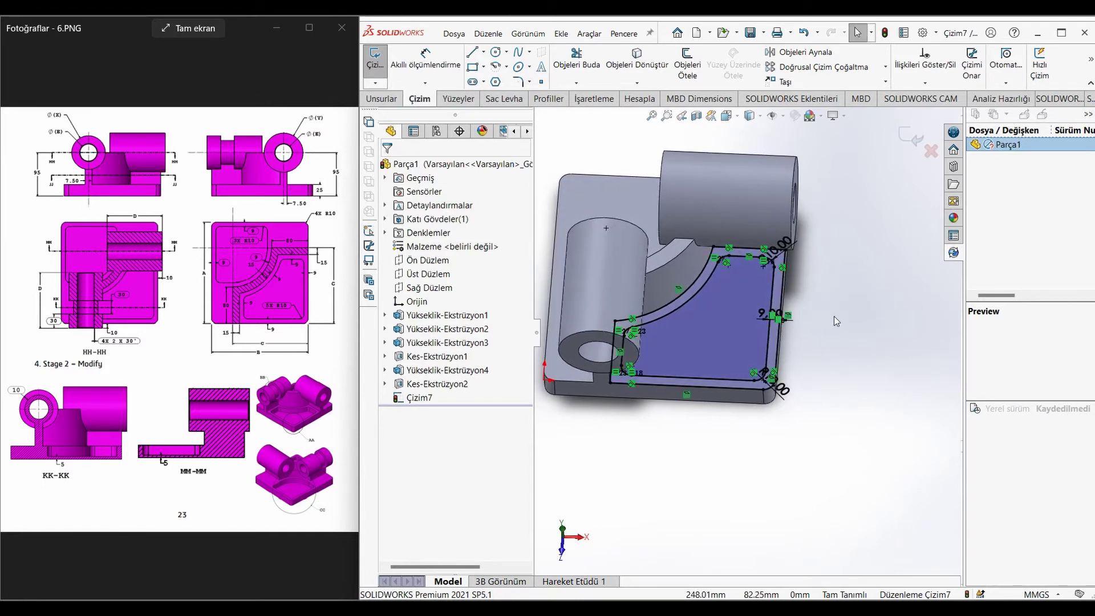
- Cut-extrude the filleted profile 20 mm deep into the base plate to form the pocket
left_click(382, 98)
left_click(616, 64)
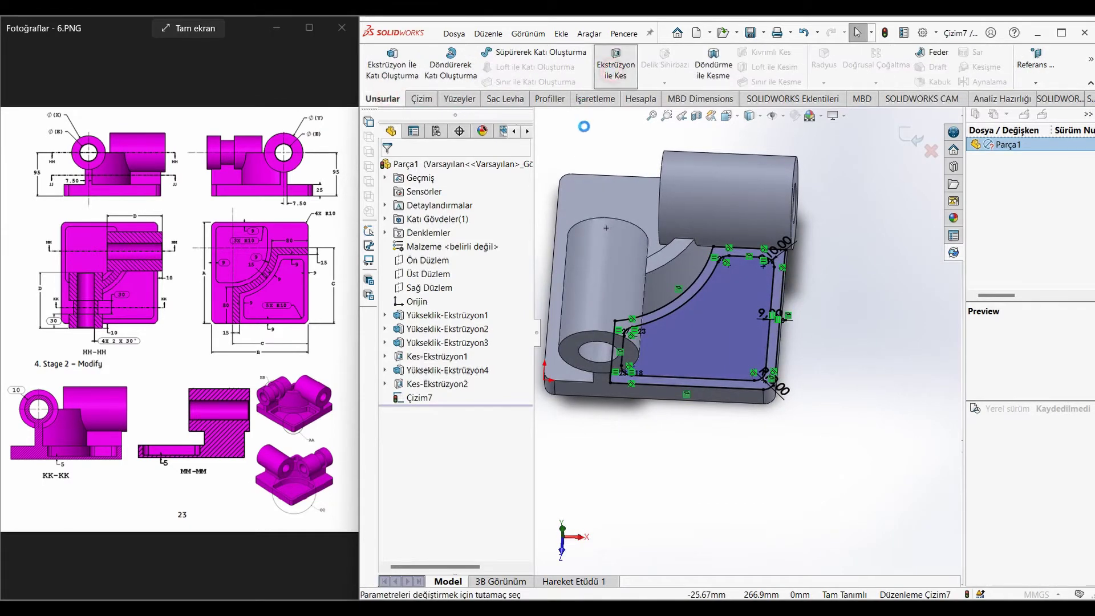
left_click(764, 375)
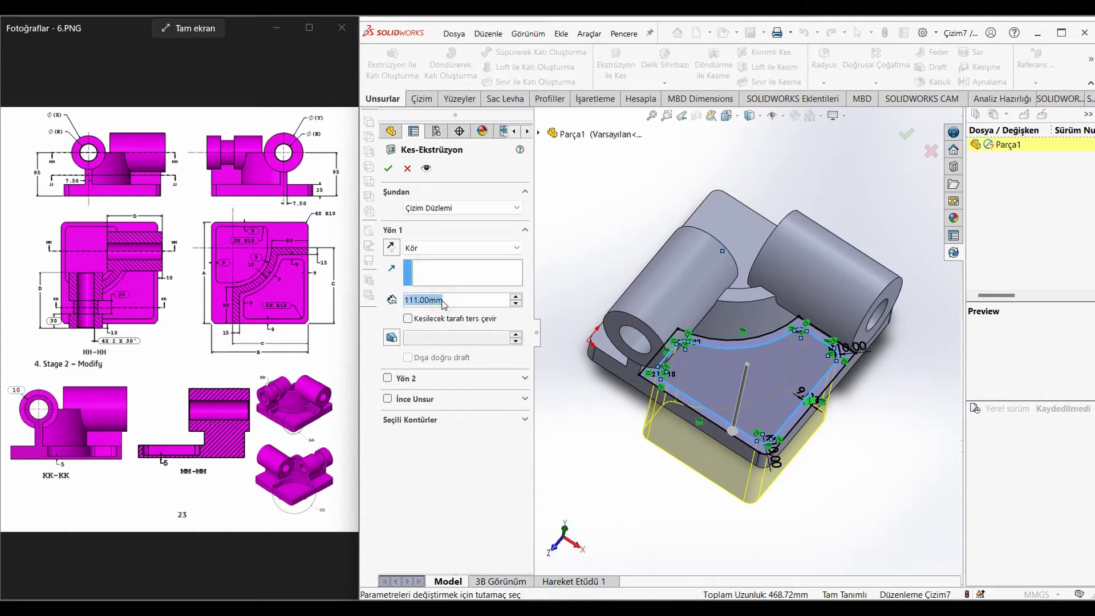
type("20")
key("Return")
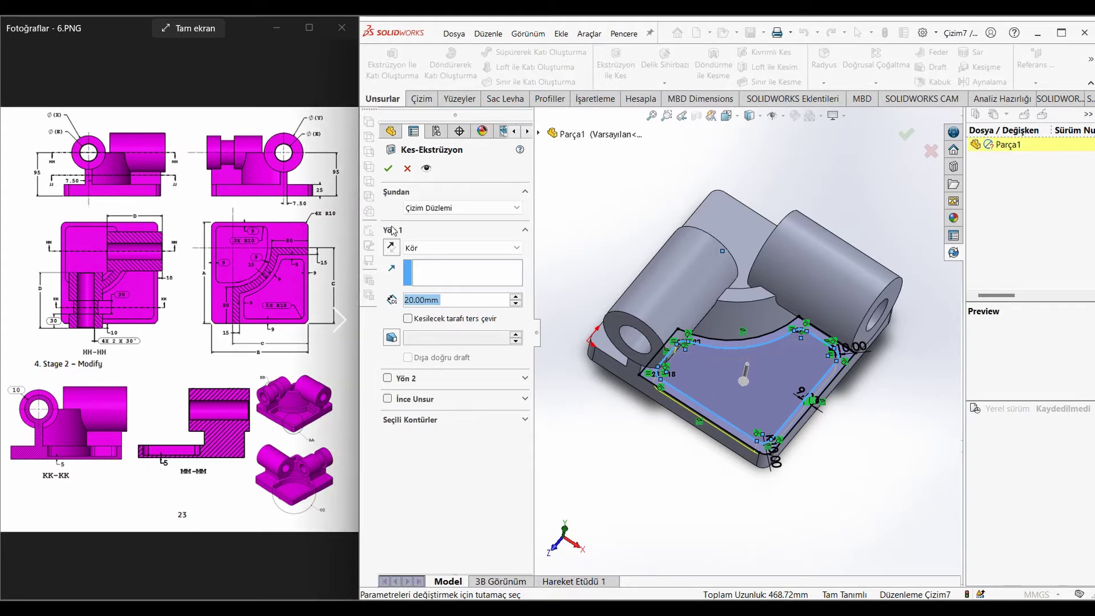
left_click(389, 168)
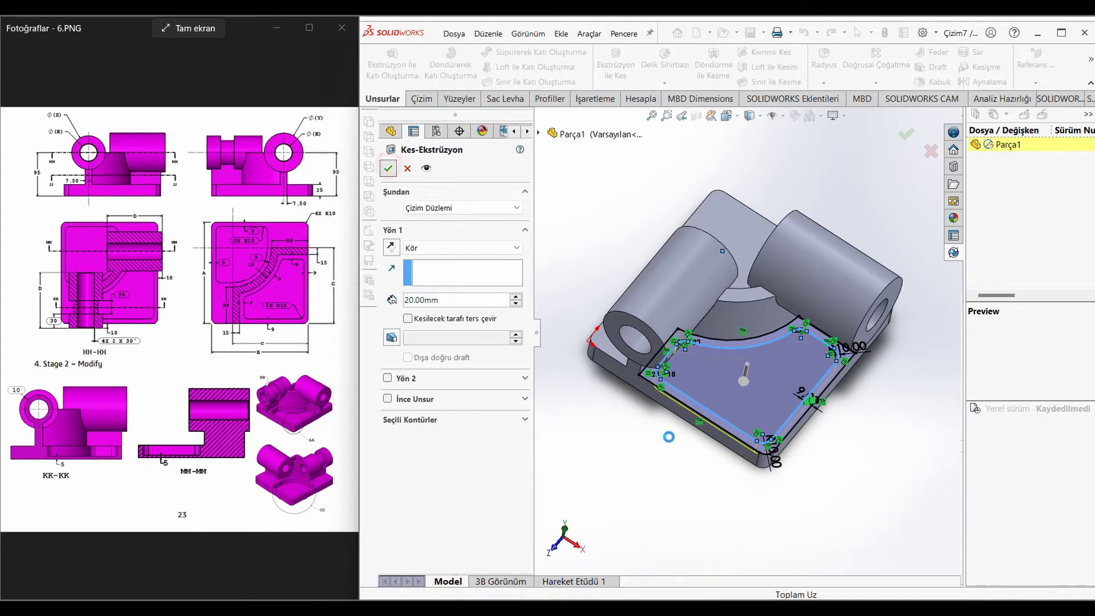
- Start a sketch on the front-facing tube's ring-shaped end face and convert its outer circular edge into sketch geometry
middle_click_drag(653, 411, 724, 321)
left_click(682, 344)
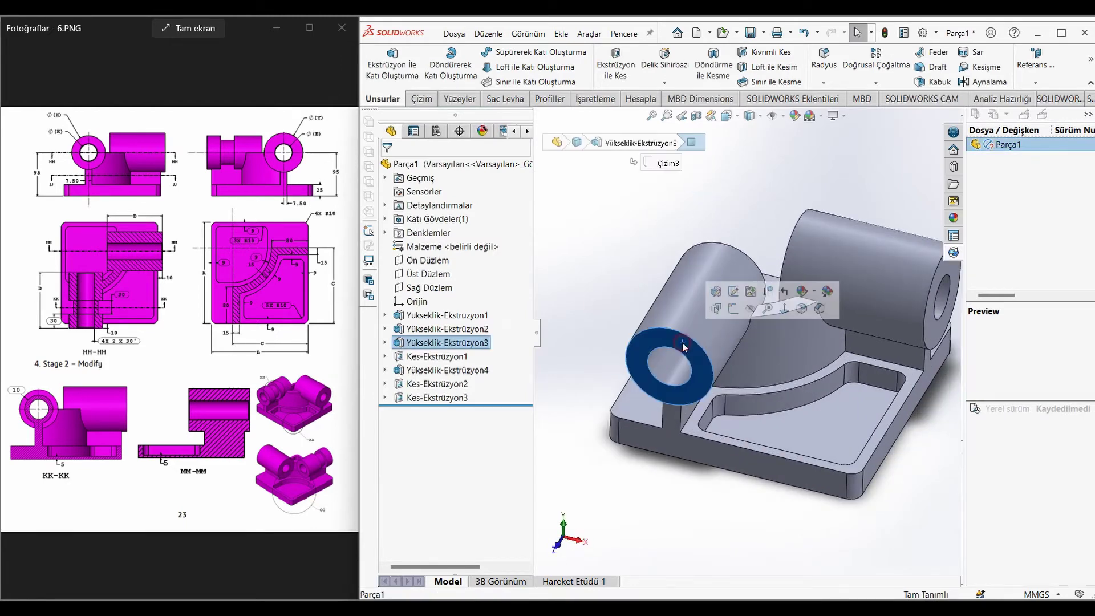
left_click(732, 310)
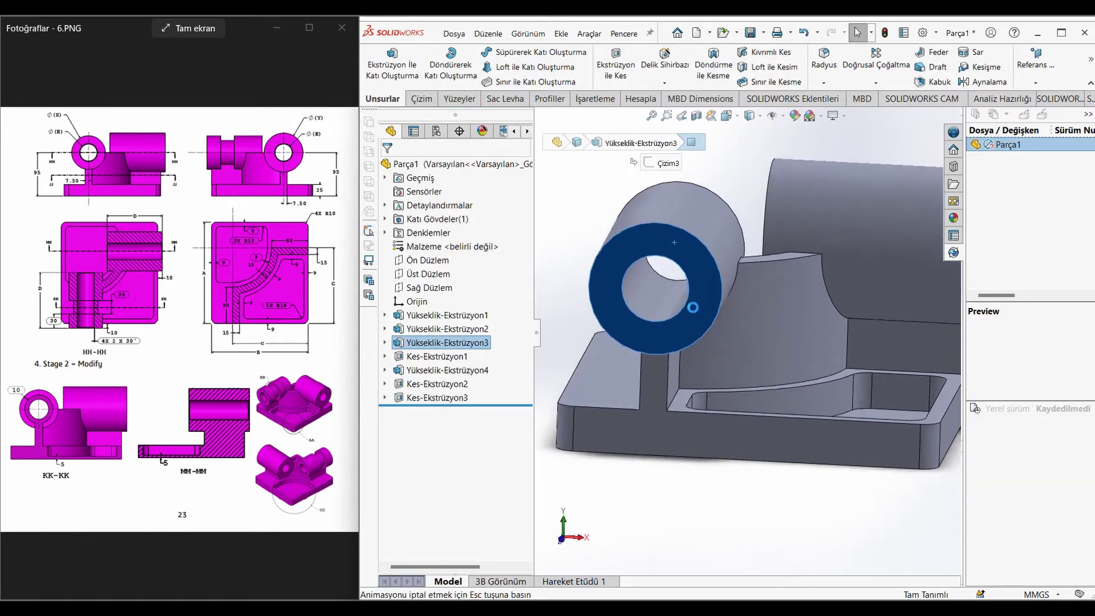
left_click(588, 189)
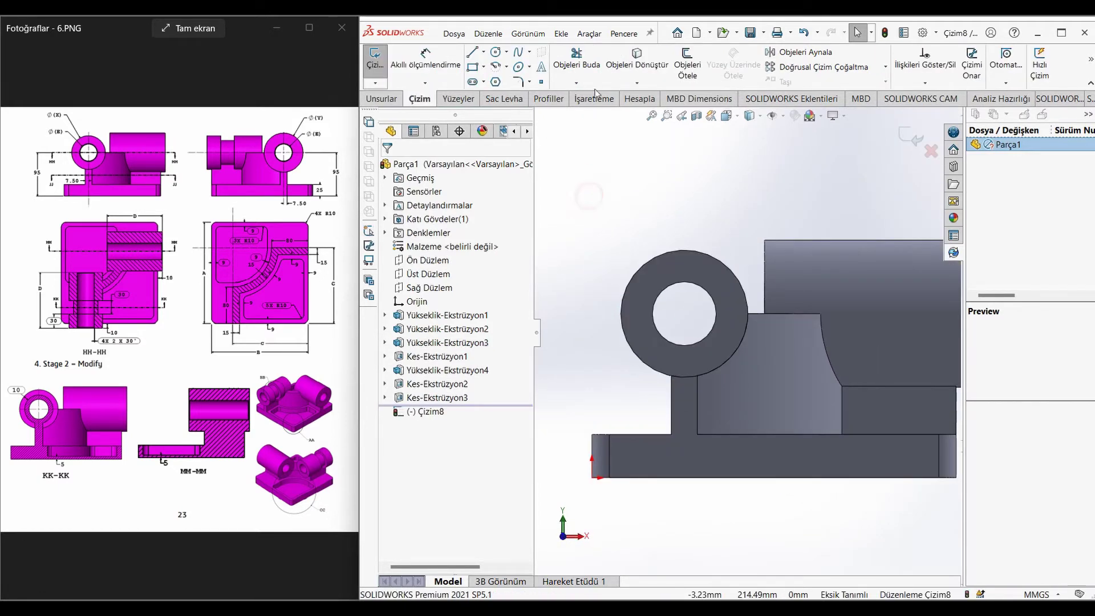
left_click(637, 60)
left_click(710, 257)
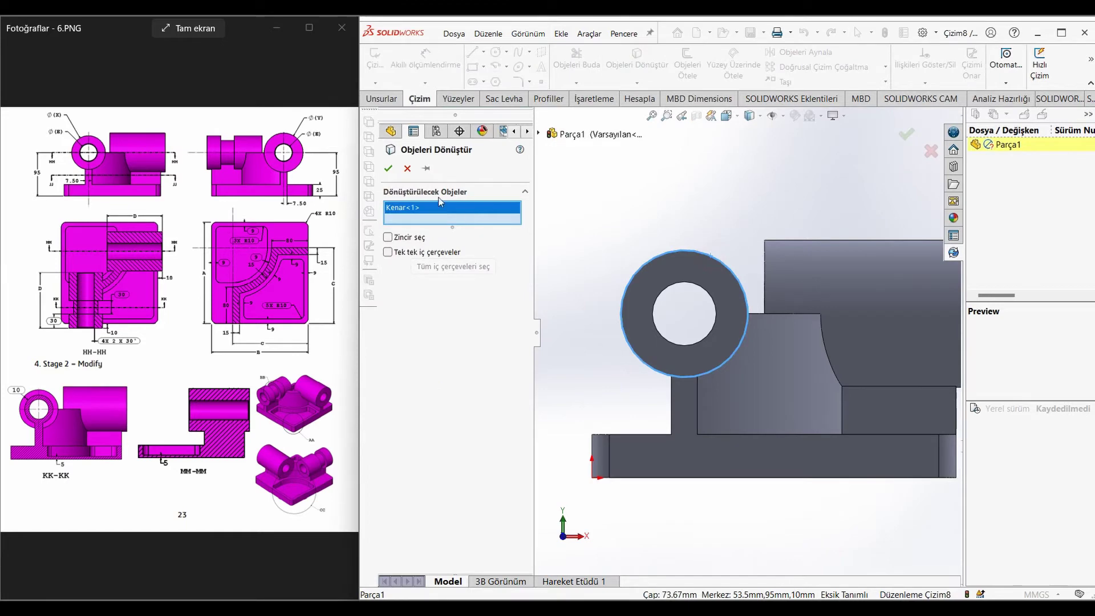
left_click(387, 169)
- Sketch a concentric circle between the bore and the converted outline, and dimension the gap to the outline as 10 mm
left_click(496, 51)
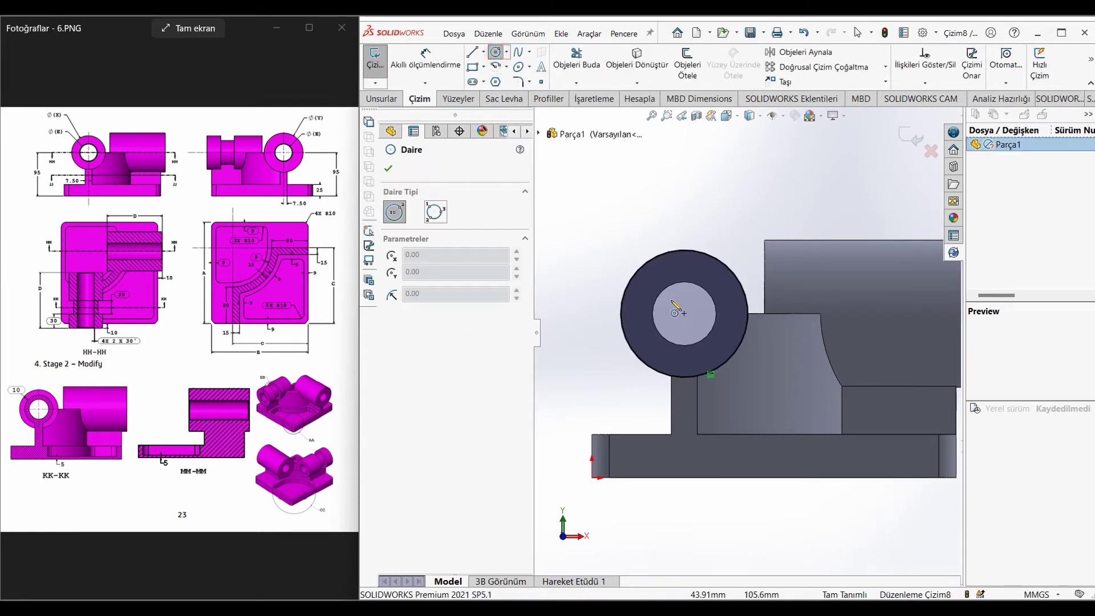
left_click(685, 314)
left_click(650, 278)
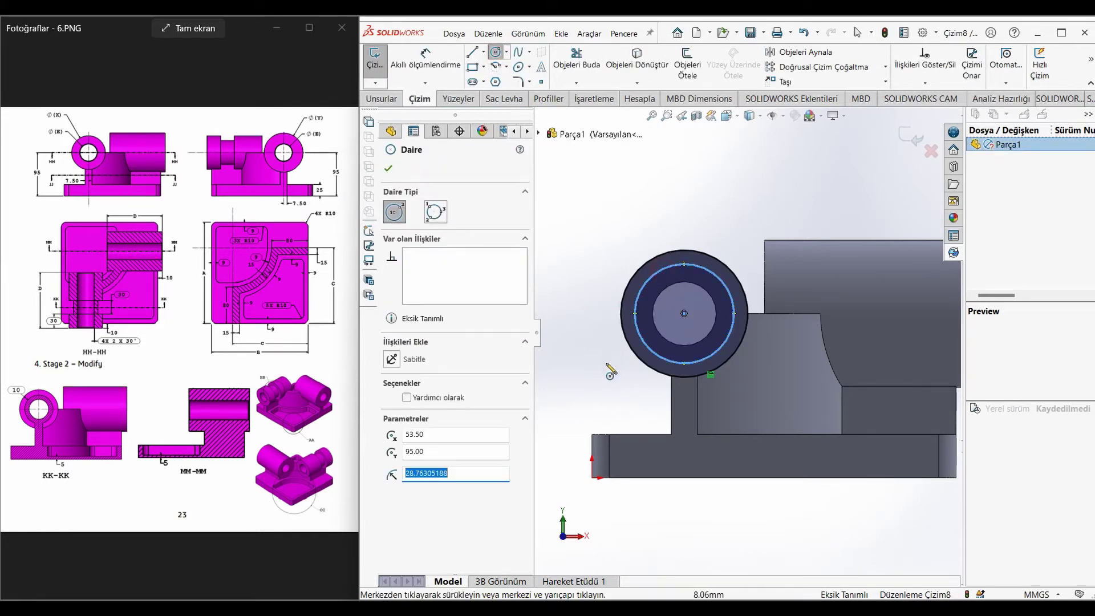
key("Escape")
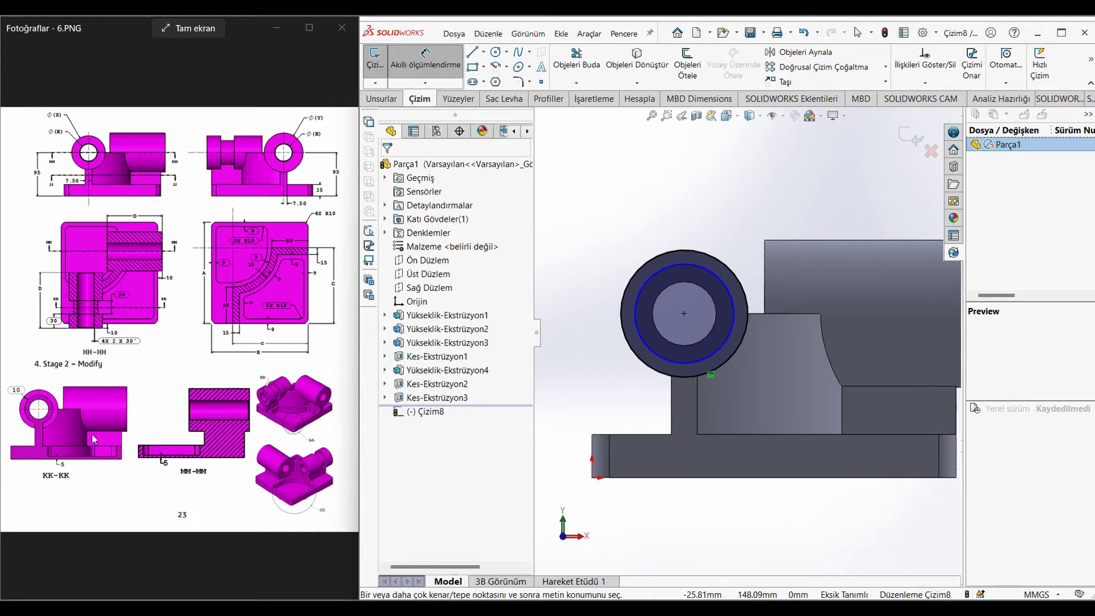
scroll(679, 260, "down", 2)
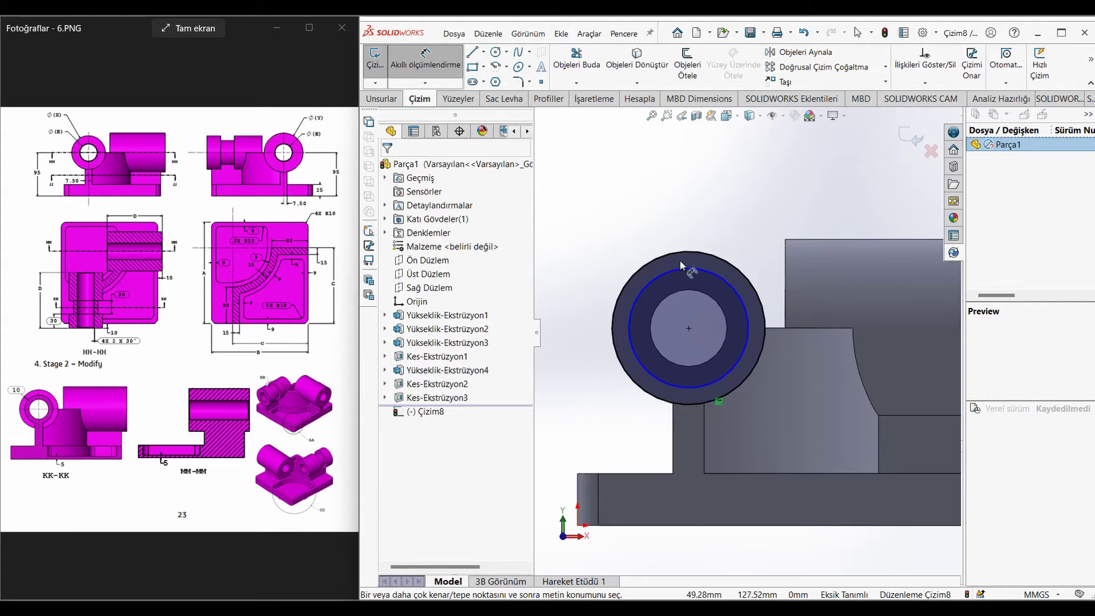
left_click(666, 269)
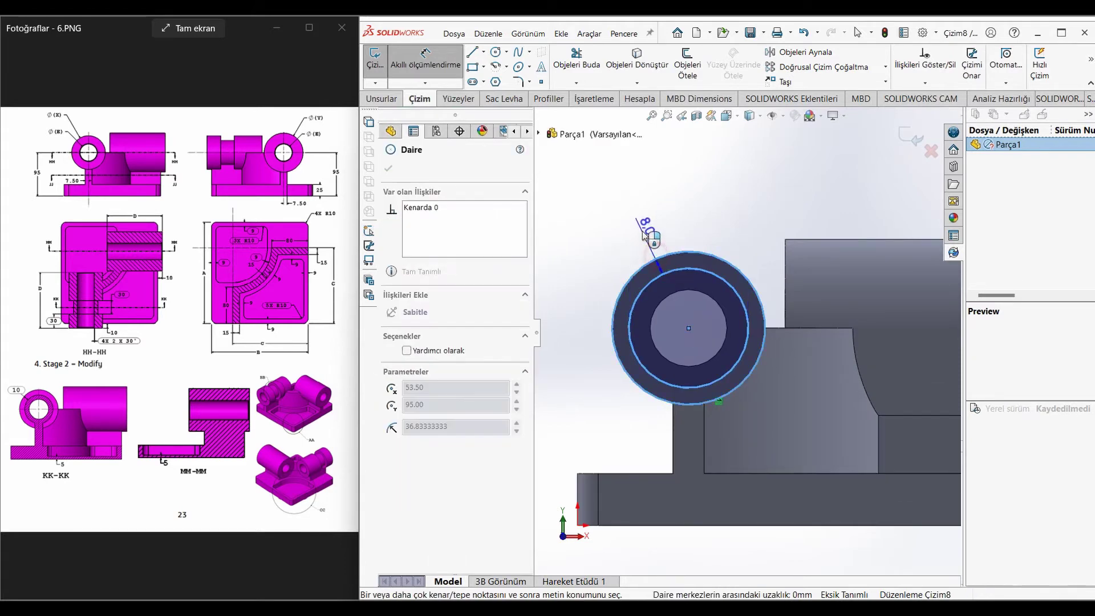
left_click(642, 232)
type("10")
key("Return")
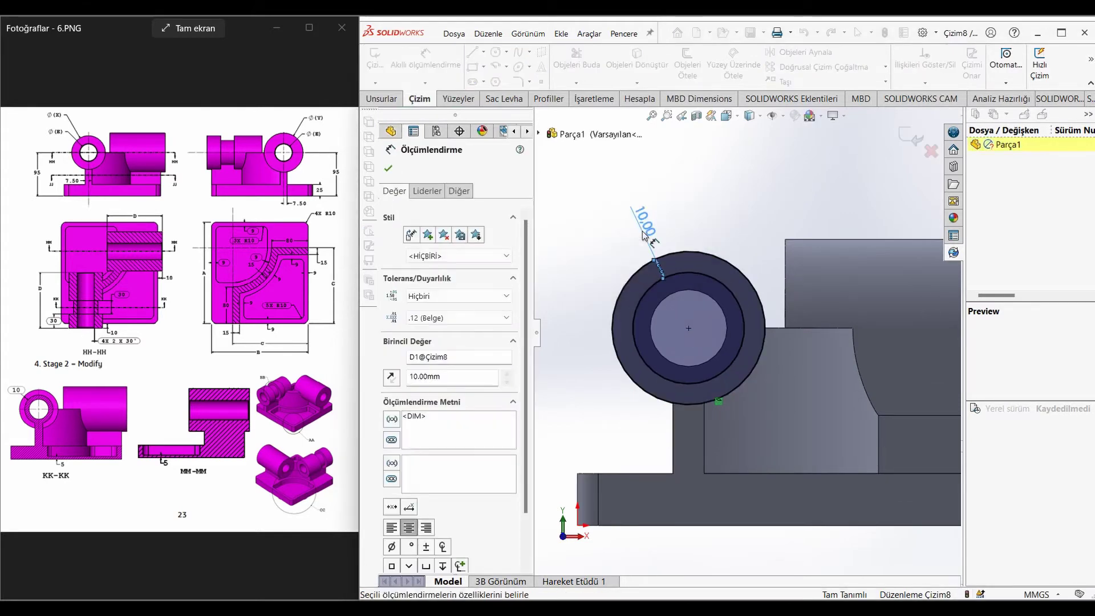
- Draw two vertical lines joining the outer and inner circles, in line with the two sides of the supporting wall
left_click(472, 52)
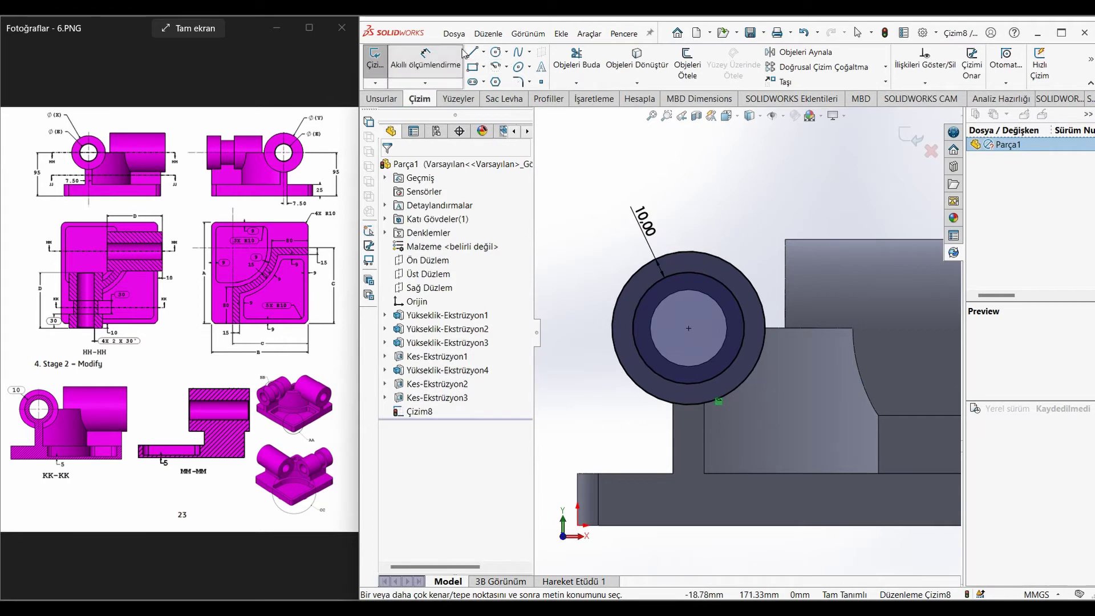
left_click(673, 403)
left_click(674, 385)
key("Escape")
key("Escape")
right_click_drag(651, 435, 575, 416)
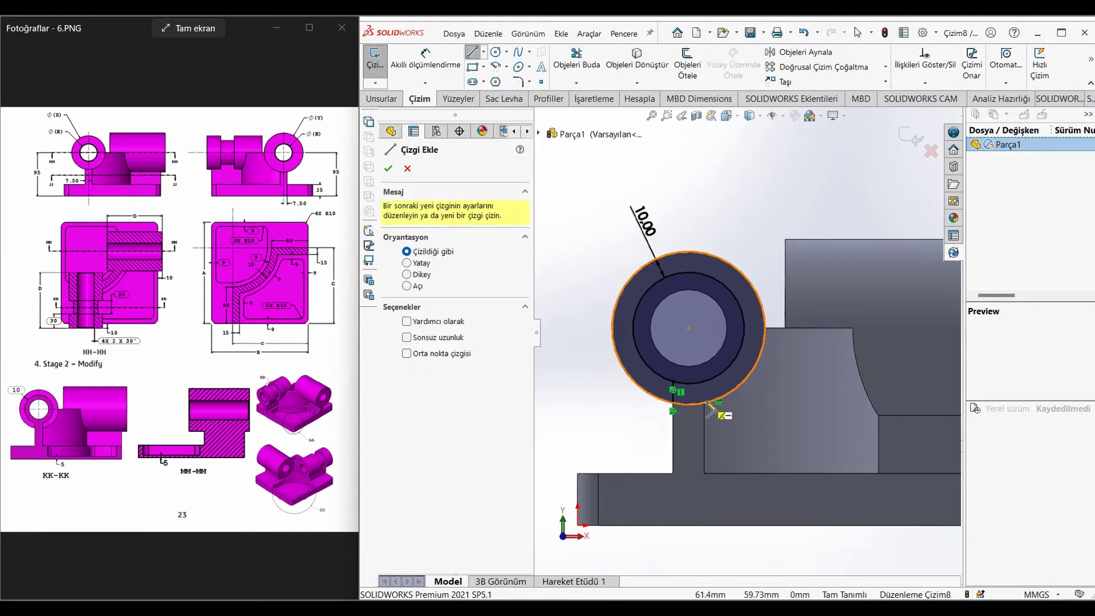
left_click(704, 403)
left_click(705, 382)
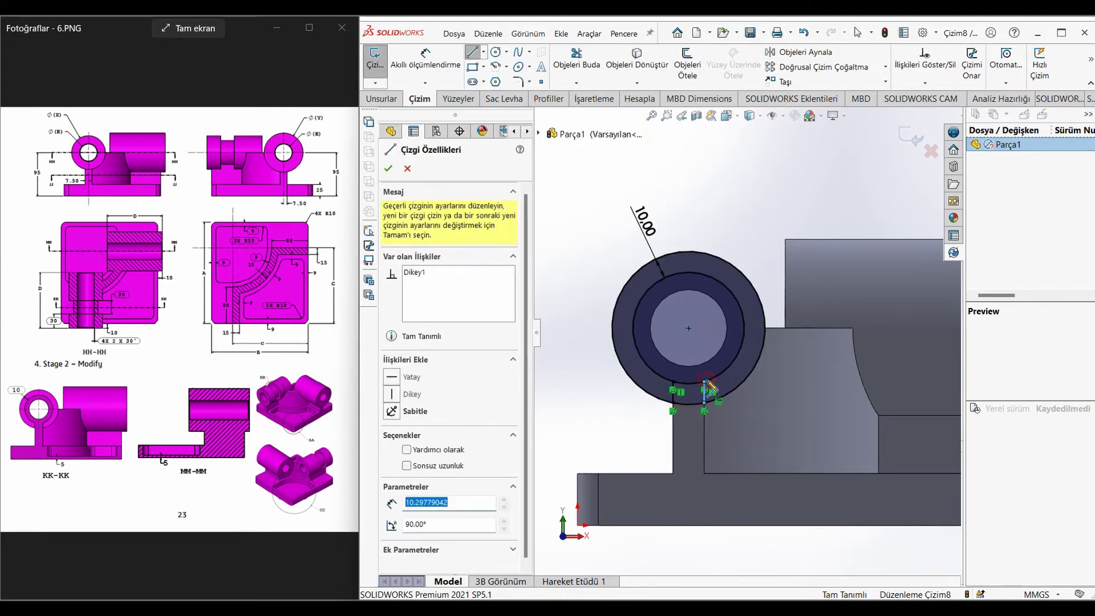
key("Escape")
key("Escape")
- Trim the inner and outer circle segments between the two vertical lines to leave a single open-bottomed ring profile
middle_click_drag(642, 422, 628, 439)
left_click(576, 59)
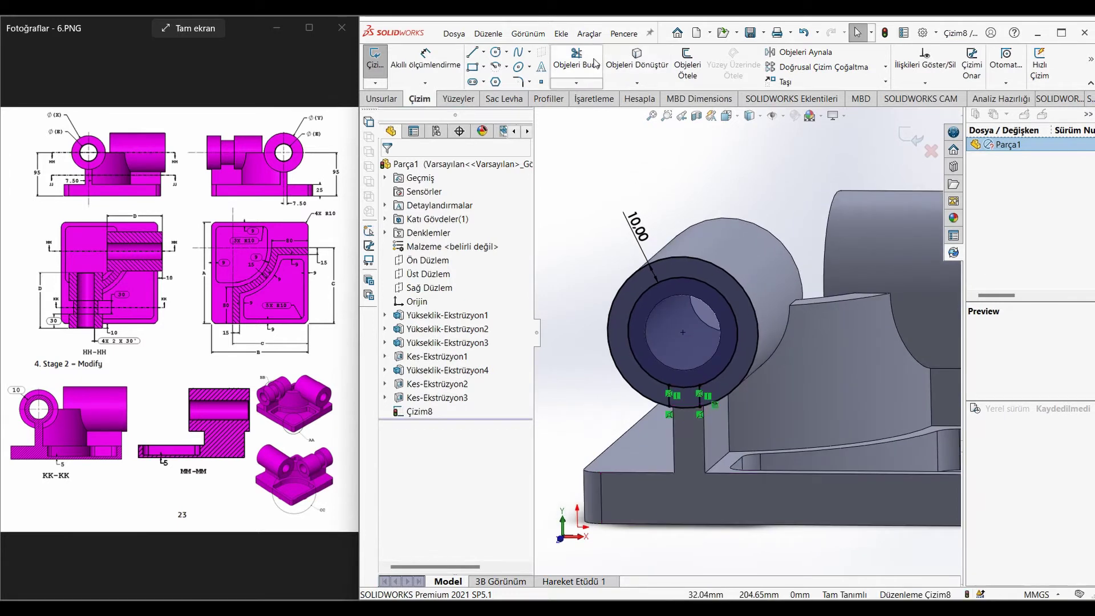
left_click(690, 393)
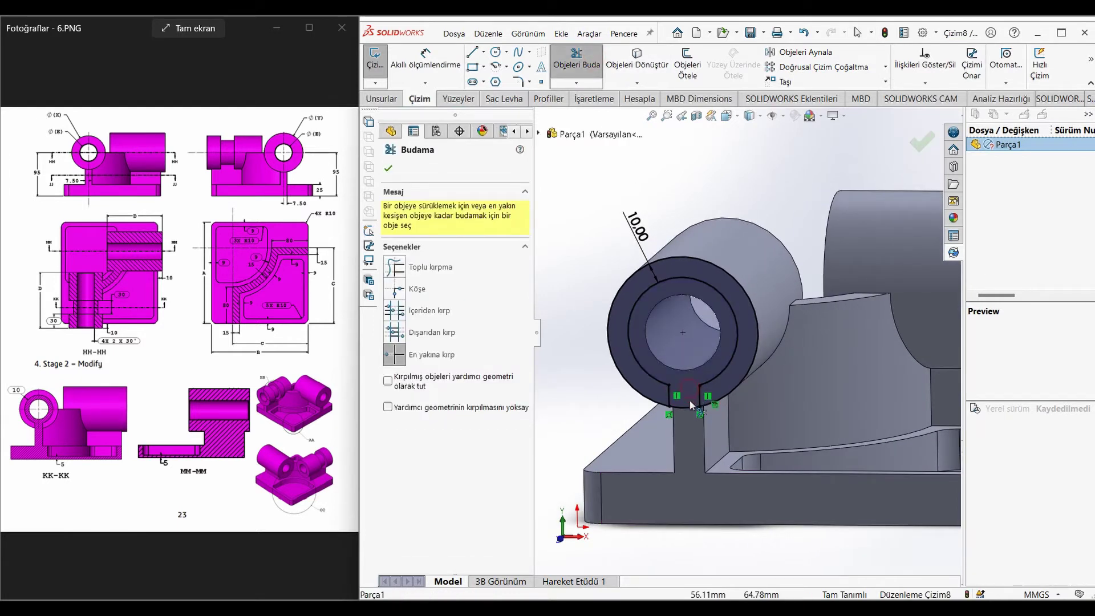
left_click(688, 409)
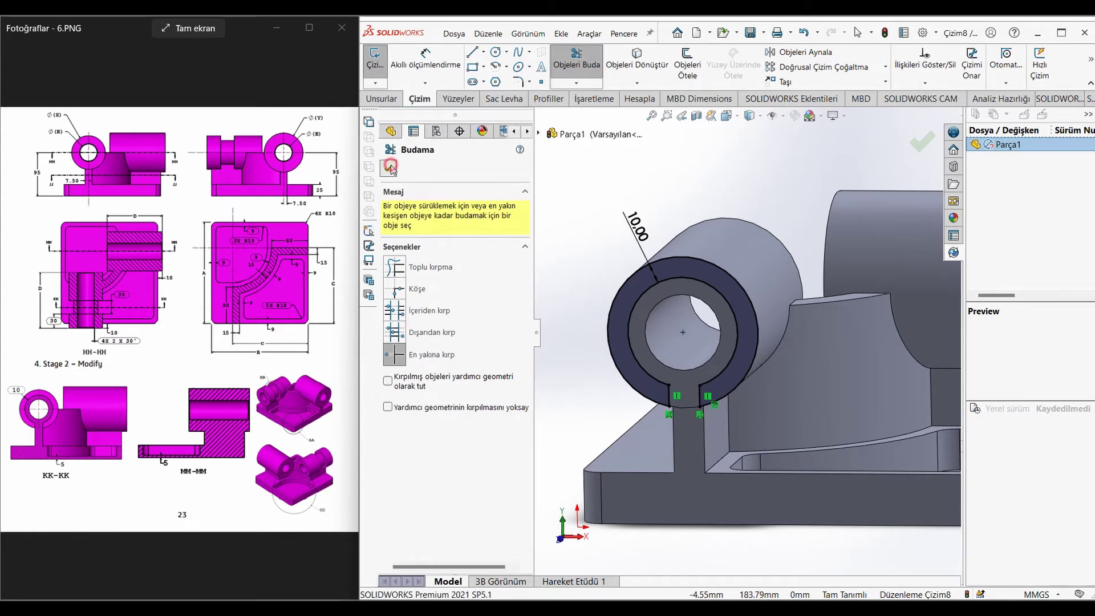
left_click(390, 169)
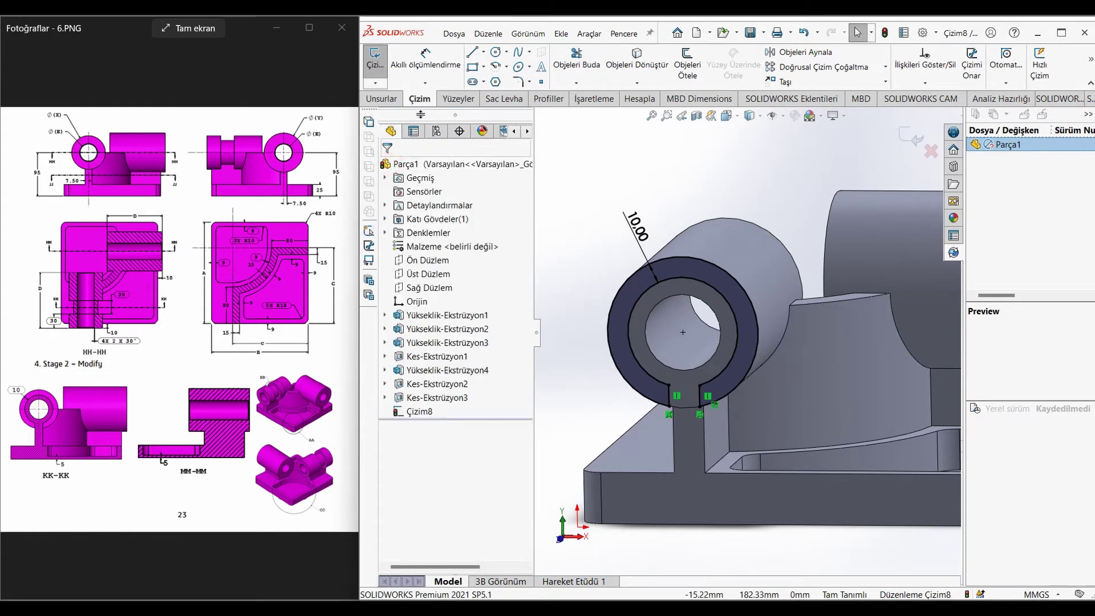
- Start an extruded cut of the open-bottomed ring profile, with its start offset 30 mm from the sketch plane and reversed into the tube
left_click(381, 98)
left_click(616, 65)
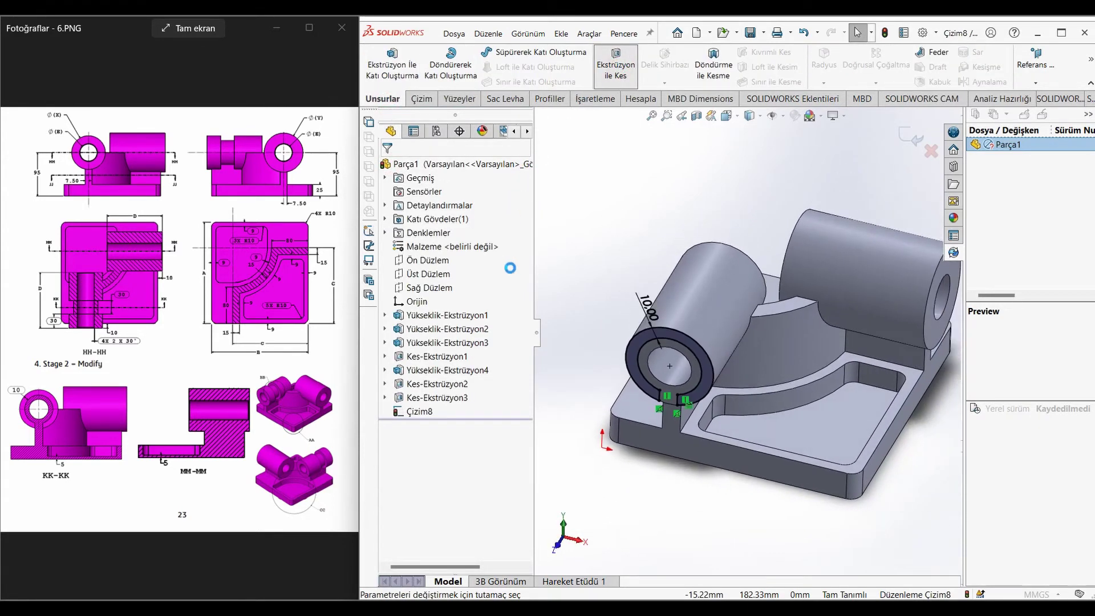
left_click(422, 206)
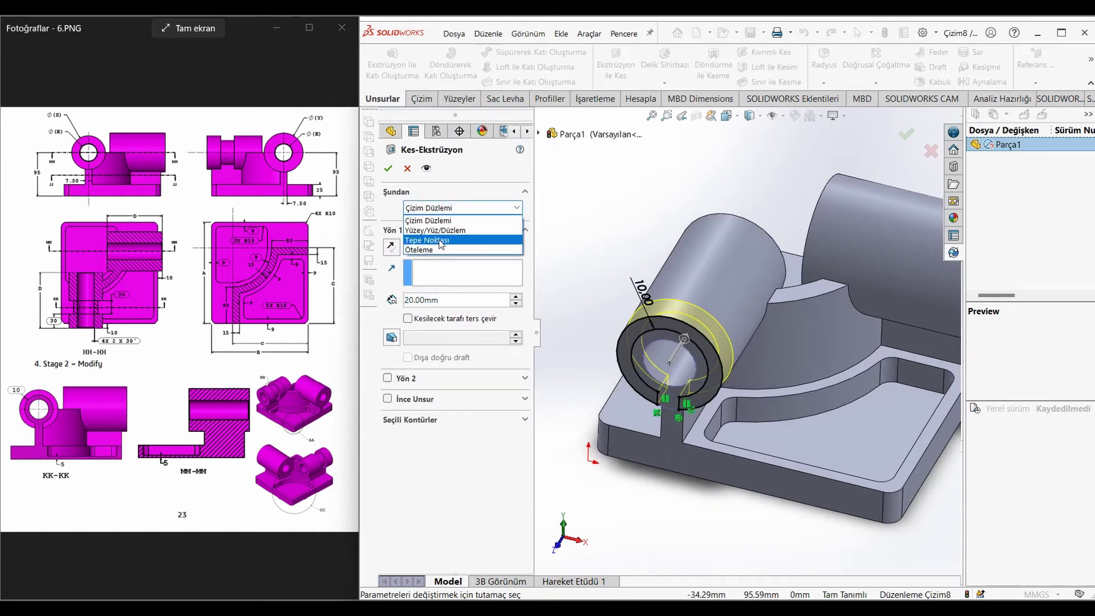
left_click(439, 240)
left_click(442, 208)
left_click(437, 246)
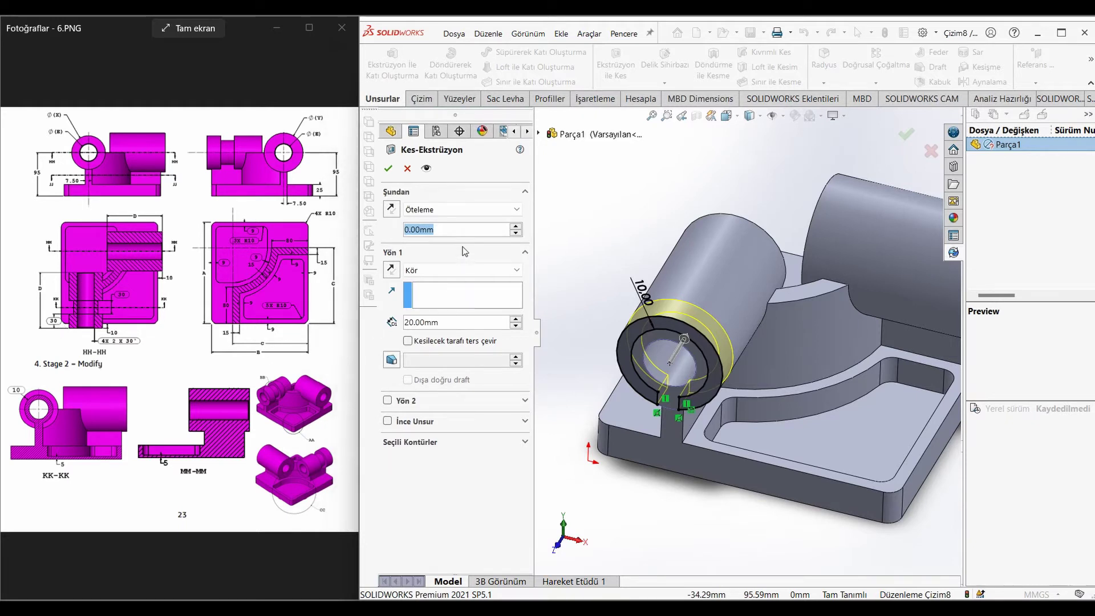
type("30")
key("Return")
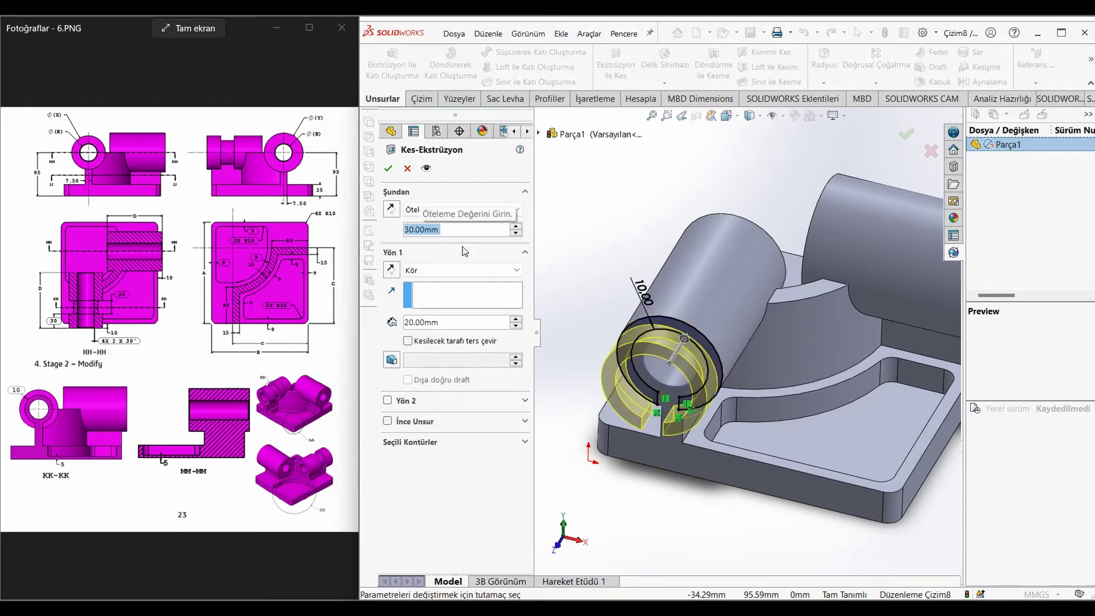
left_click(392, 210)
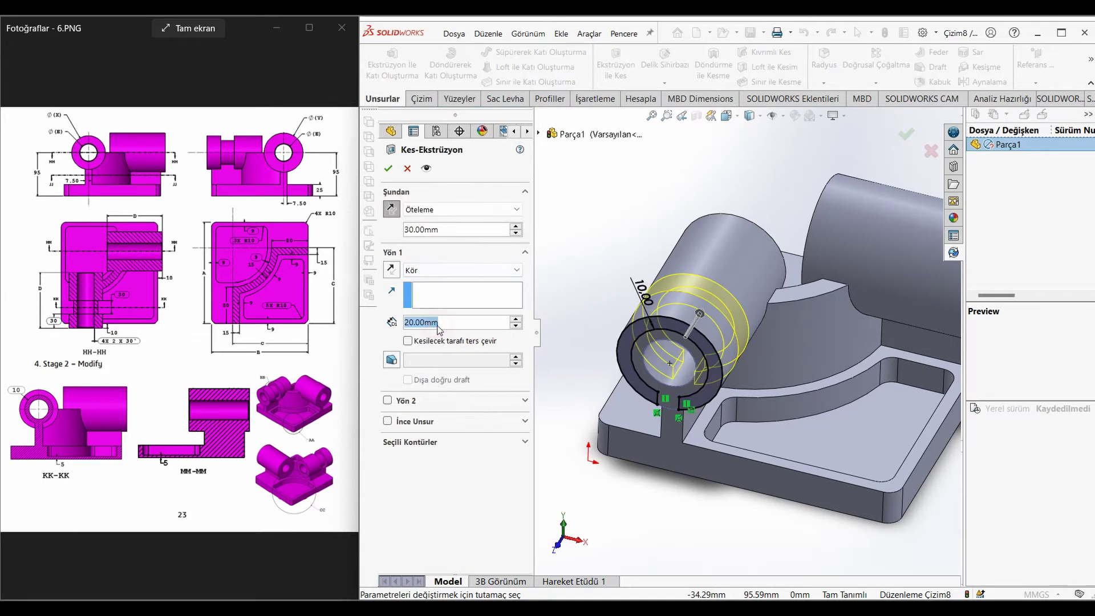
- Set the ring cut's blind depth to 30 mm and complete the cut
type("30")
key("Return")
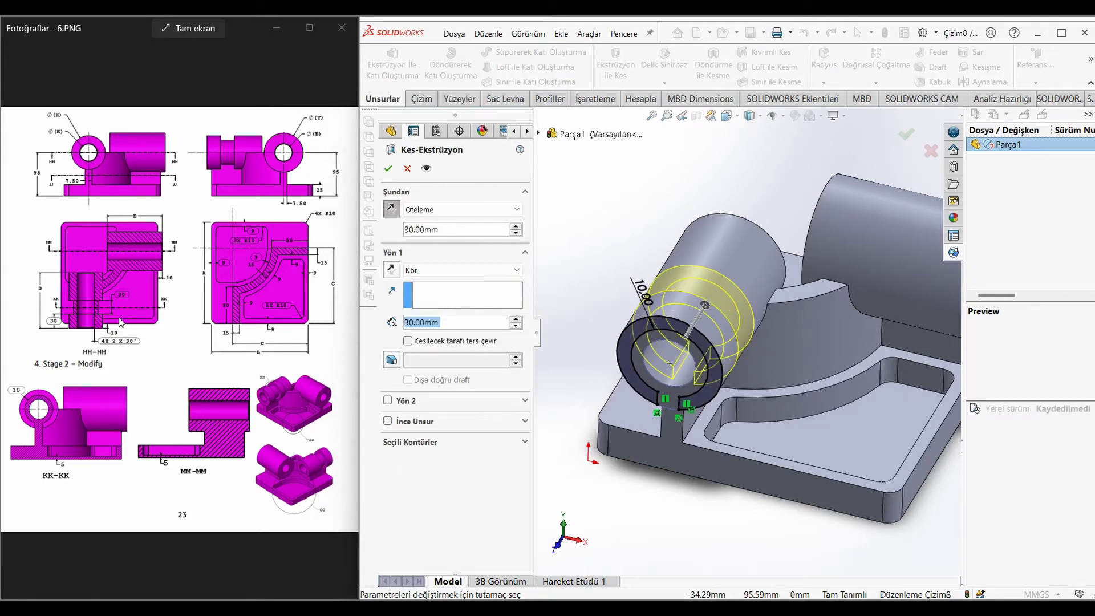
left_click(389, 168)
- Start a sketch on the base plate's top face and view it from above
middle_click_drag(680, 273, 842, 323)
middle_click_drag(783, 234, 782, 188)
left_click(782, 187)
left_click(832, 151)
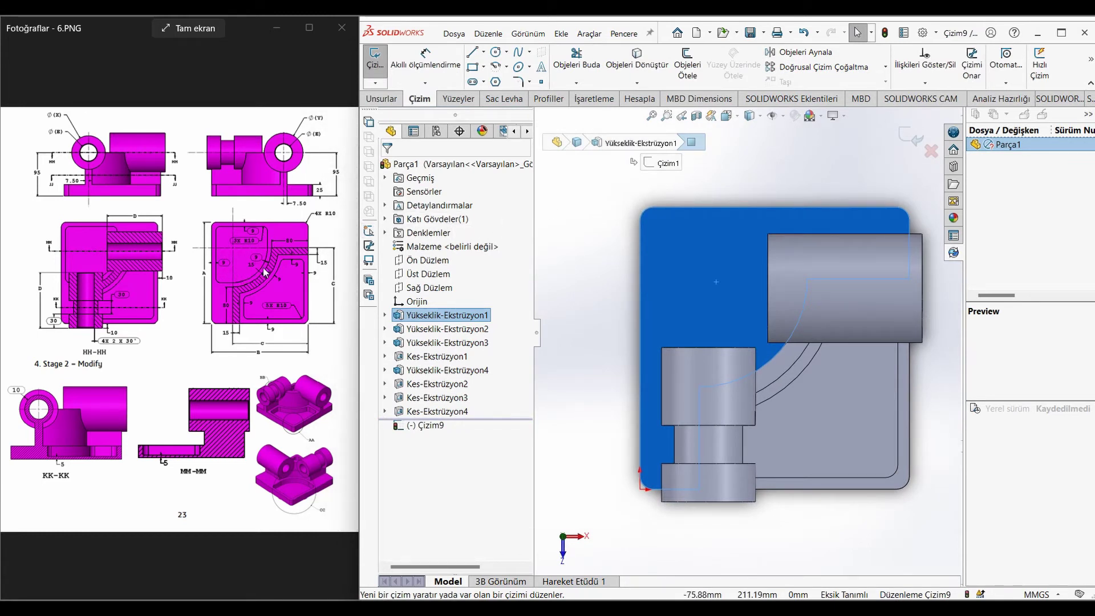
left_click(759, 175)
- Draw a vertical line just inside the plate's left edge and a short horizontal line from its lower end toward the front tube
left_click(472, 52)
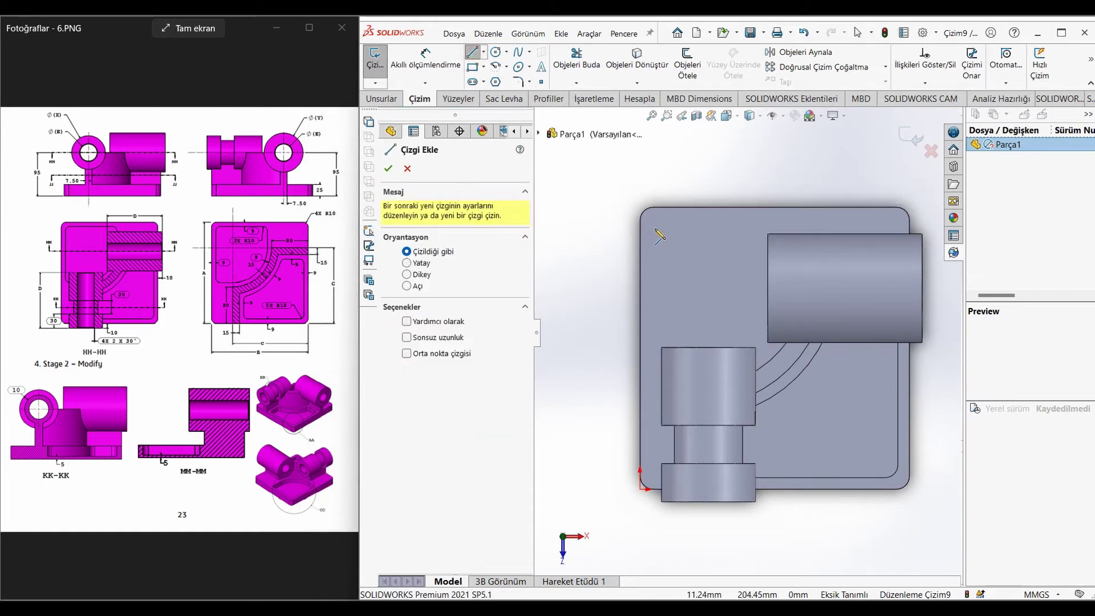
left_click(655, 227)
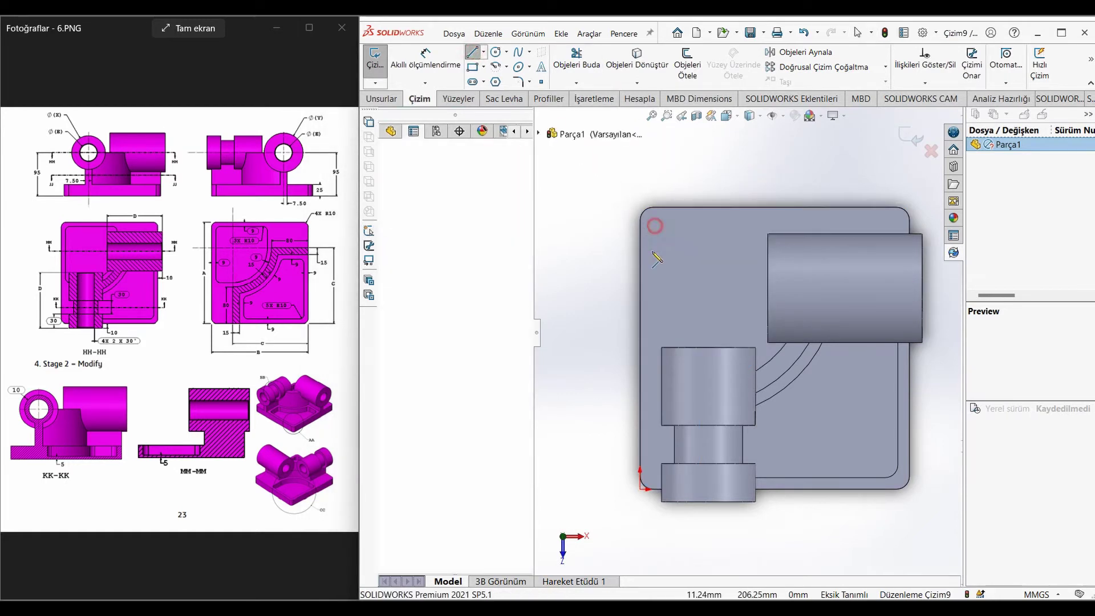
left_click(655, 384)
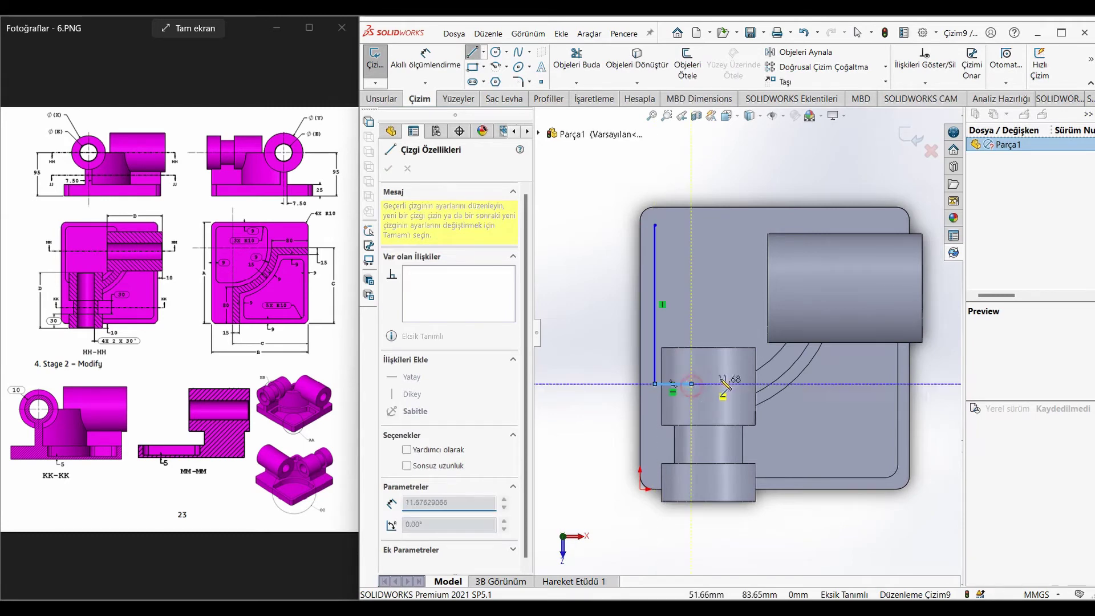
left_click(692, 384)
key("Escape")
- Draw a horizontal line from the vertical line's upper end to above the side tube, followed by a short downward line
key("l")
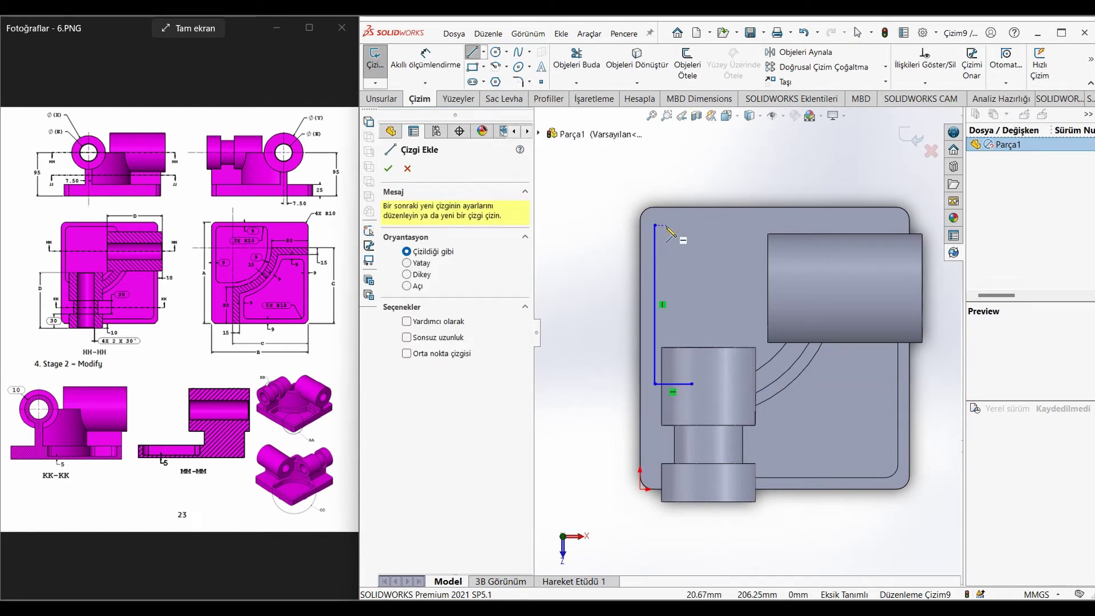
left_click(655, 224)
left_click(803, 226)
left_click(803, 255)
key("Escape")
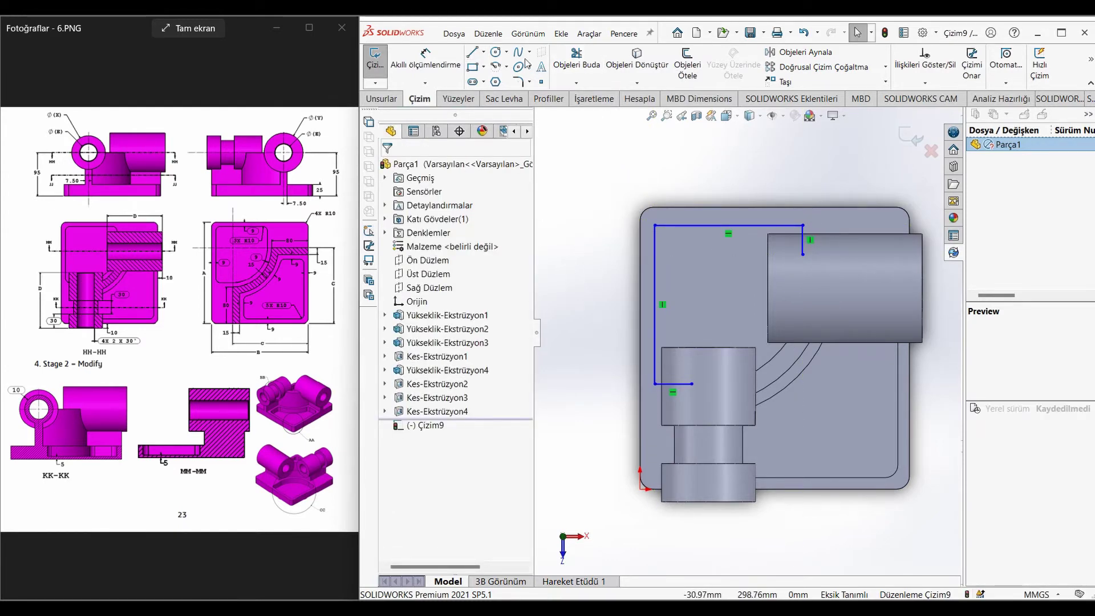
- Sketch a circle of about 85 mm radius centred on the curved wall's arc centre
left_click(496, 52)
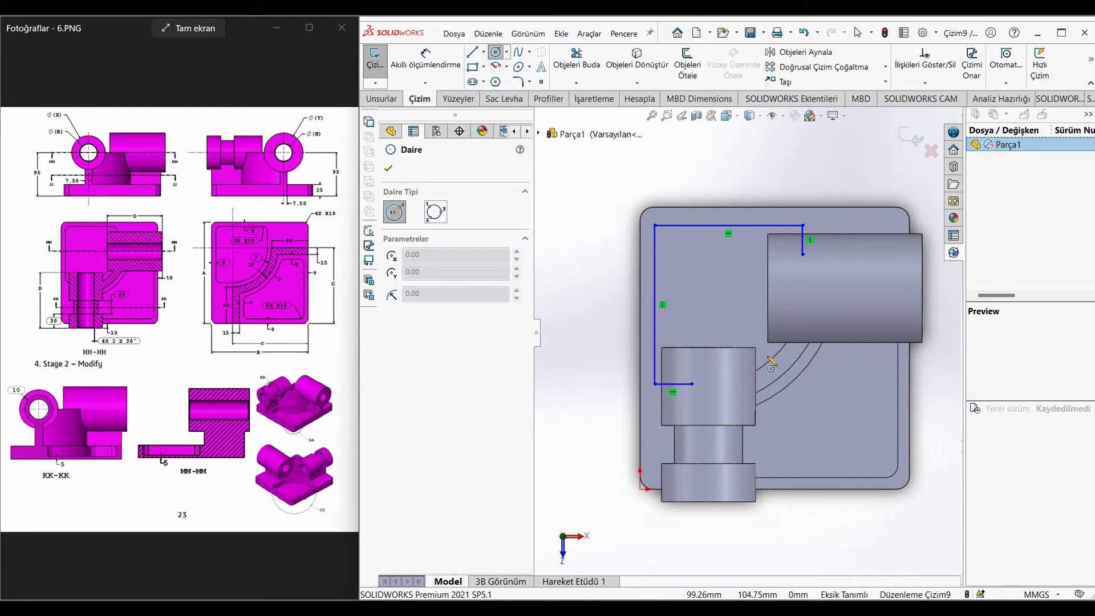
left_click(699, 278)
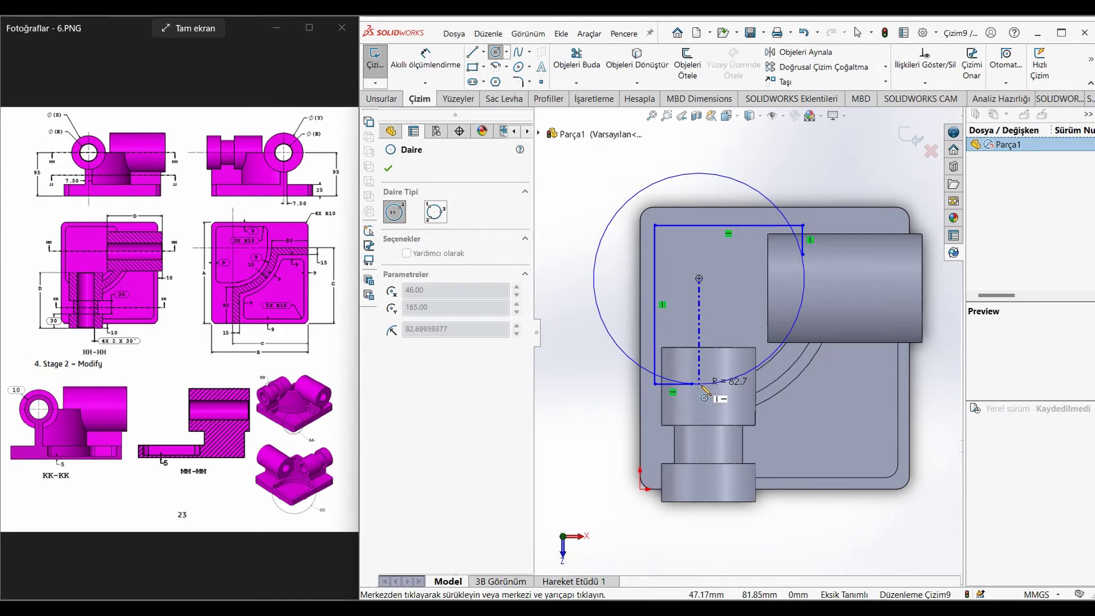
left_click(762, 368)
key("Escape")
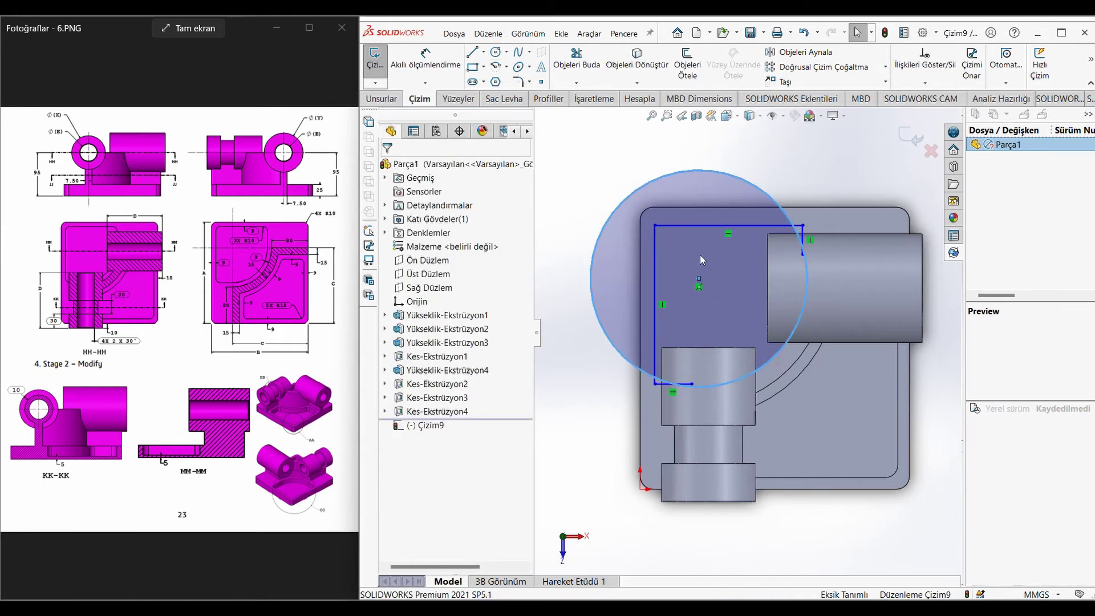
- Draw a vertical line down and a horizontal line to the right from the circle's centre to its circumference
left_click(471, 53)
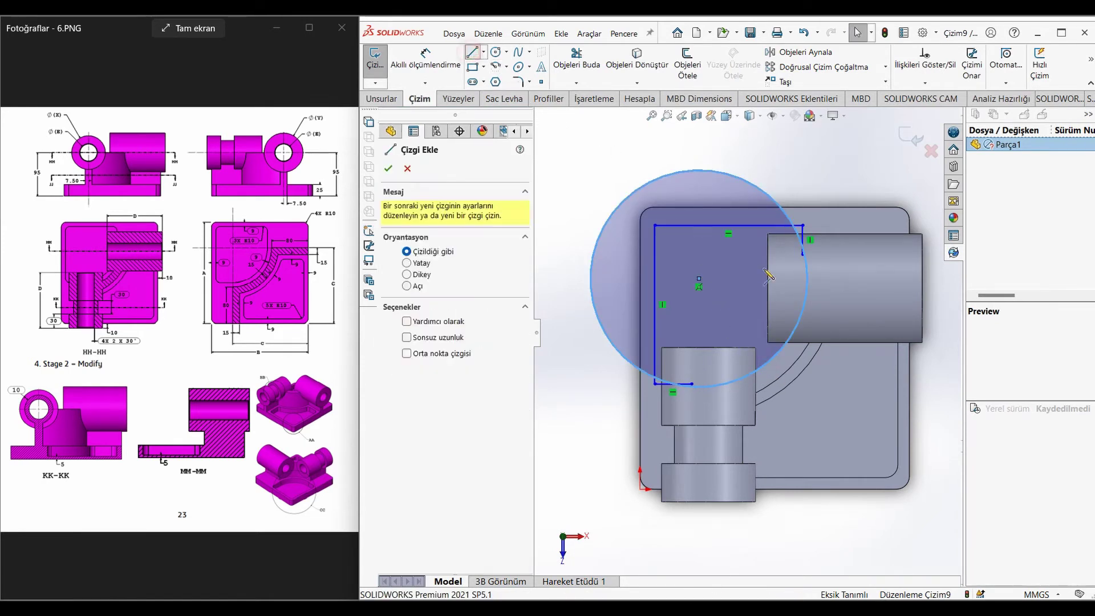
left_click(699, 285)
left_click(699, 395)
key("Escape")
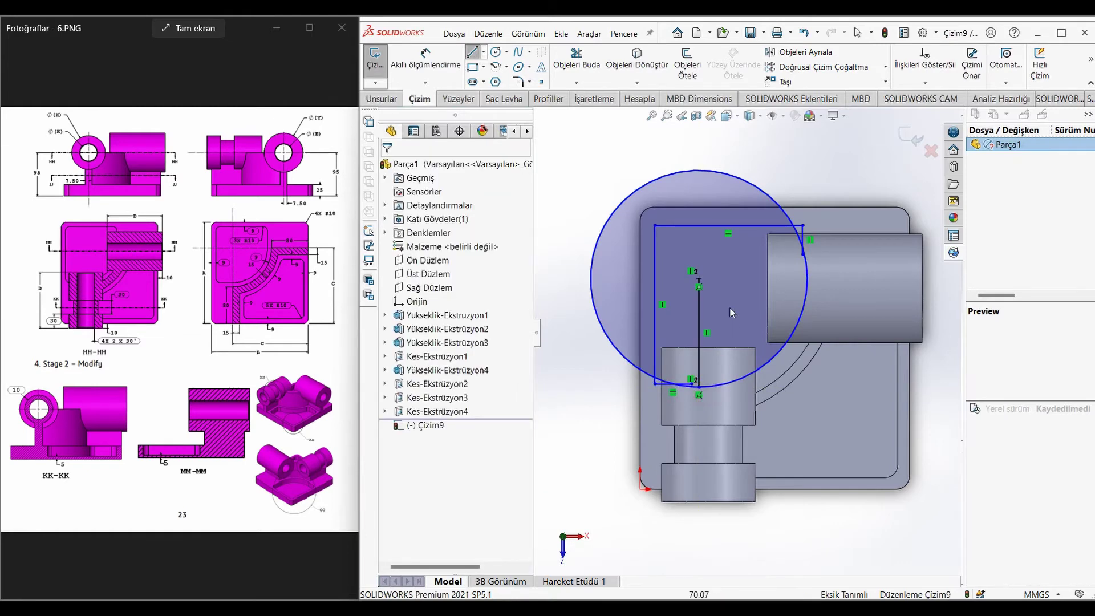
key("space")
left_click(655, 359)
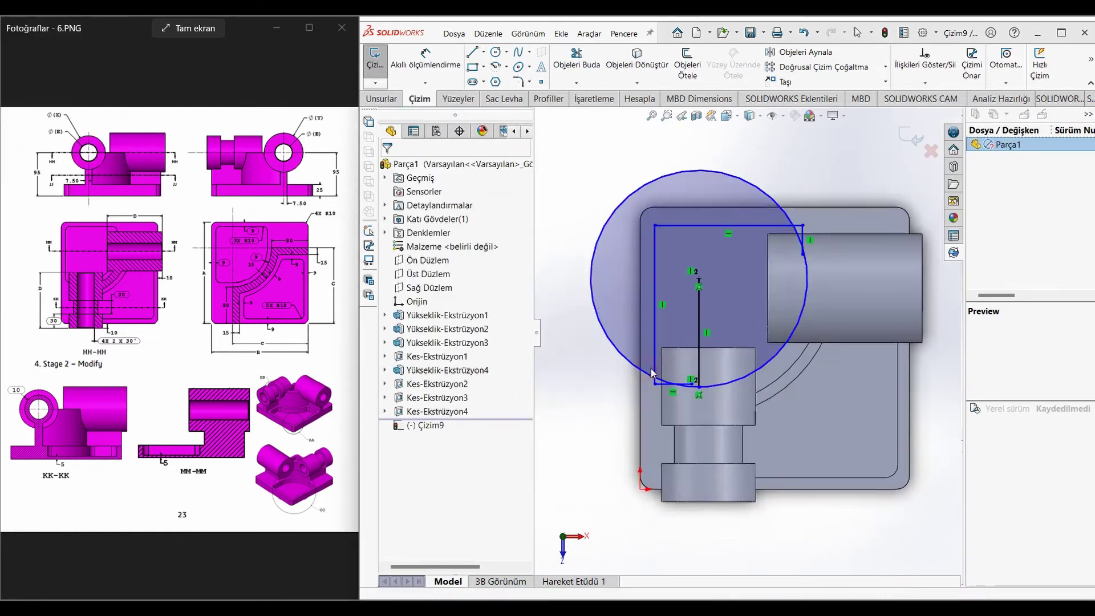
key("l")
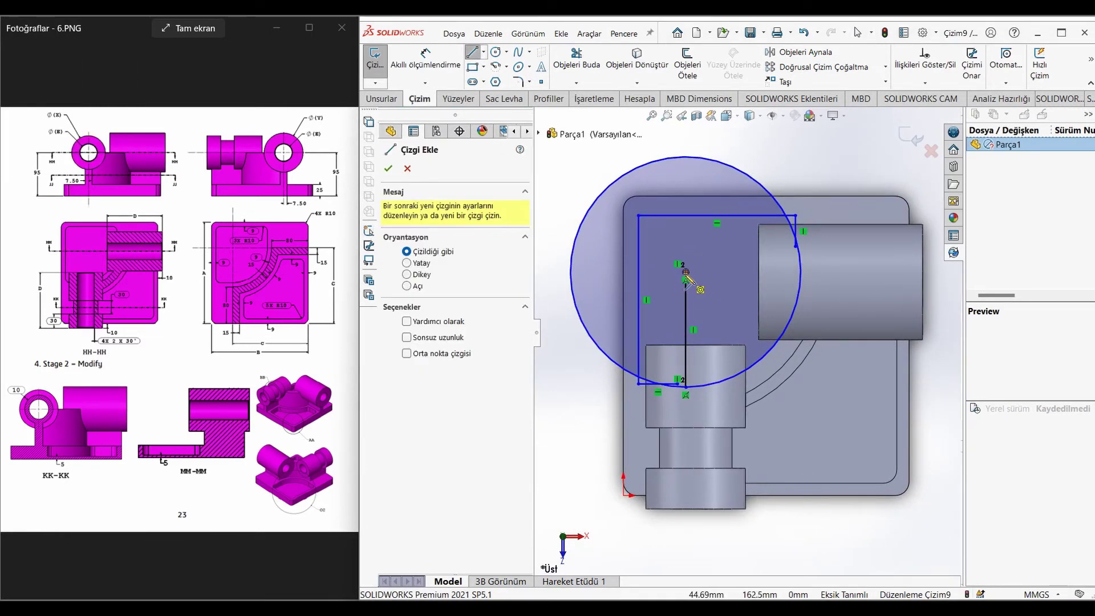
left_click(686, 272)
left_click(801, 273)
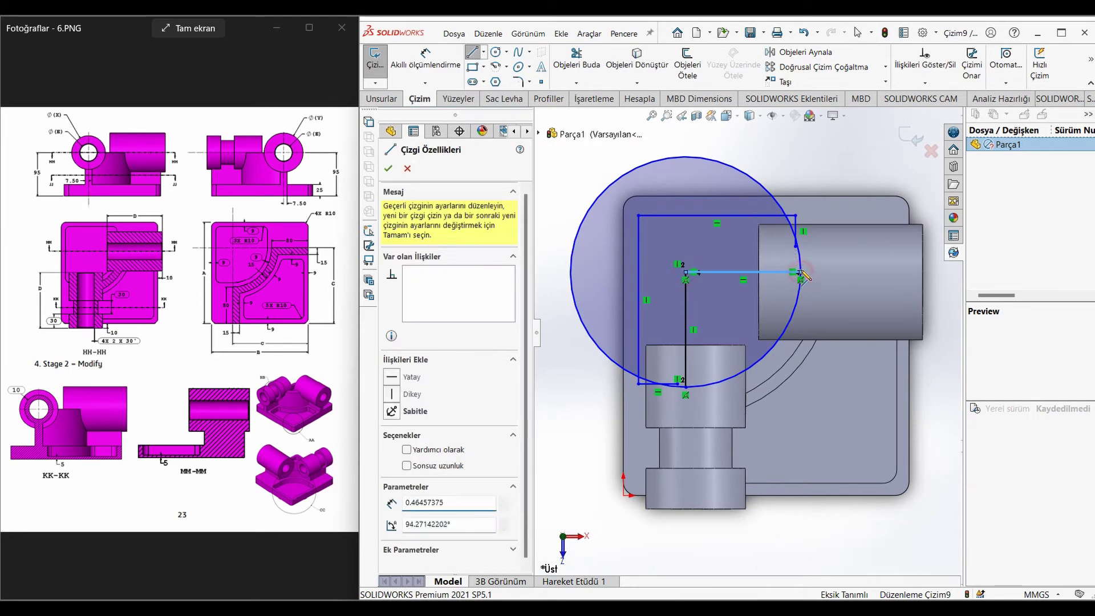
key("Escape")
- Join the open ends of the two short outline lines to the circle where the radial lines meet it
left_click(797, 250)
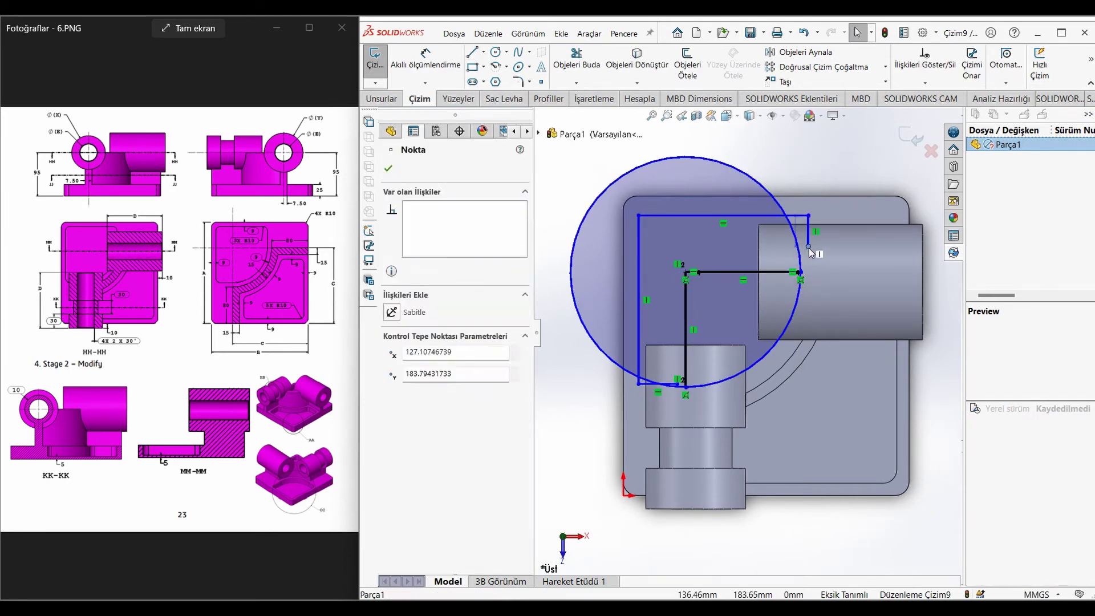
left_click(422, 375)
key("Escape")
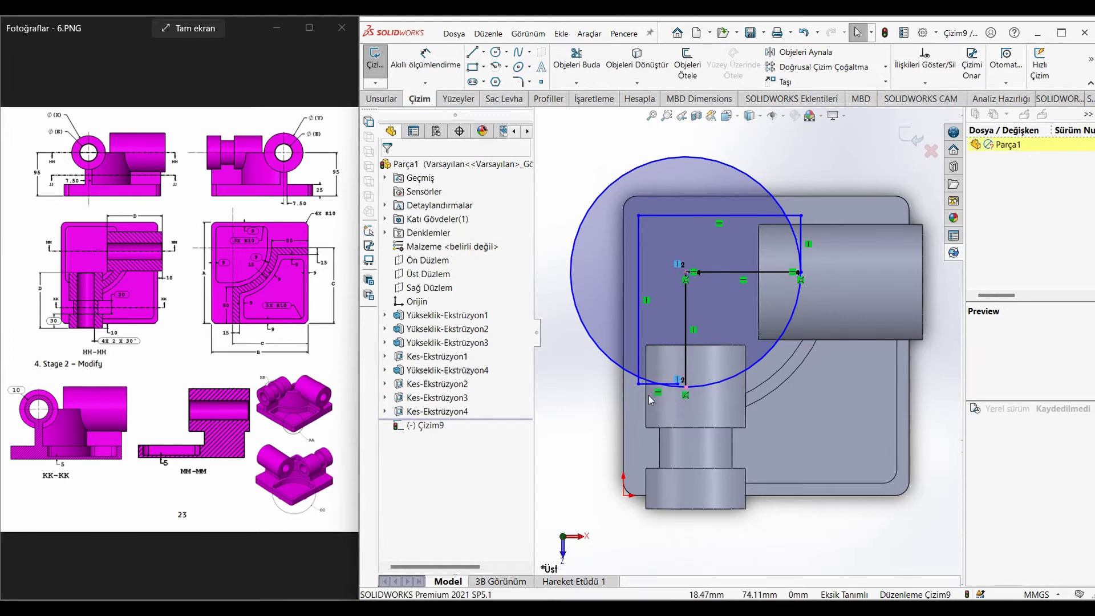
left_click(572, 401)
mouse_move(678, 387)
left_mouse_down()
mouse_move(685, 404)
mouse_move(685, 389)
left_mouse_up()
left_click(583, 413)
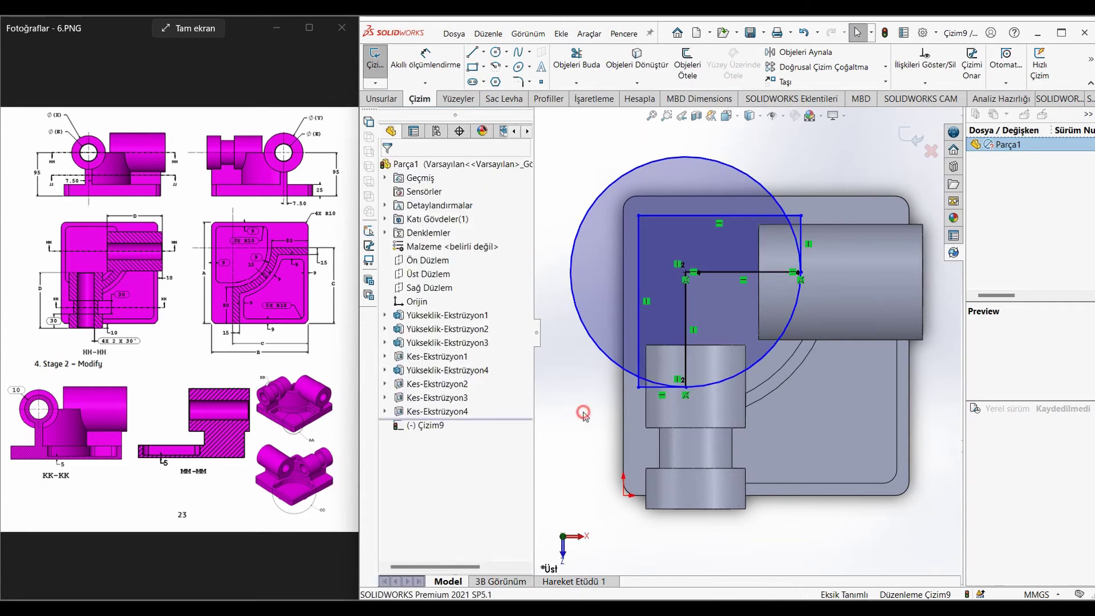
- Trim away the circle outside the two radial lines, leaving only the lower-right quarter arc
left_click(595, 60)
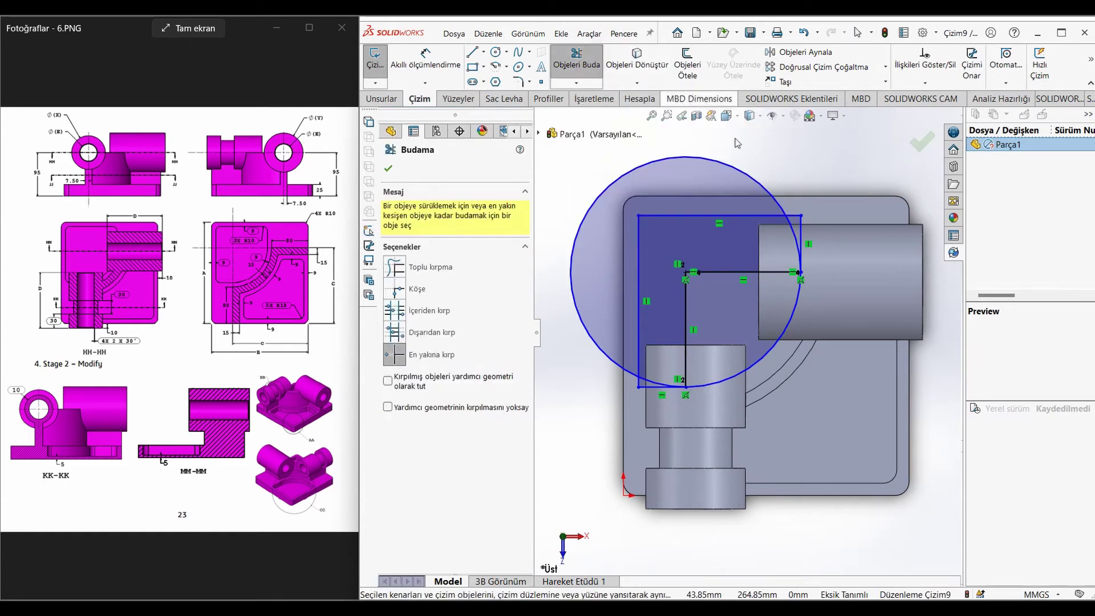
left_click(757, 178)
left_click(654, 382)
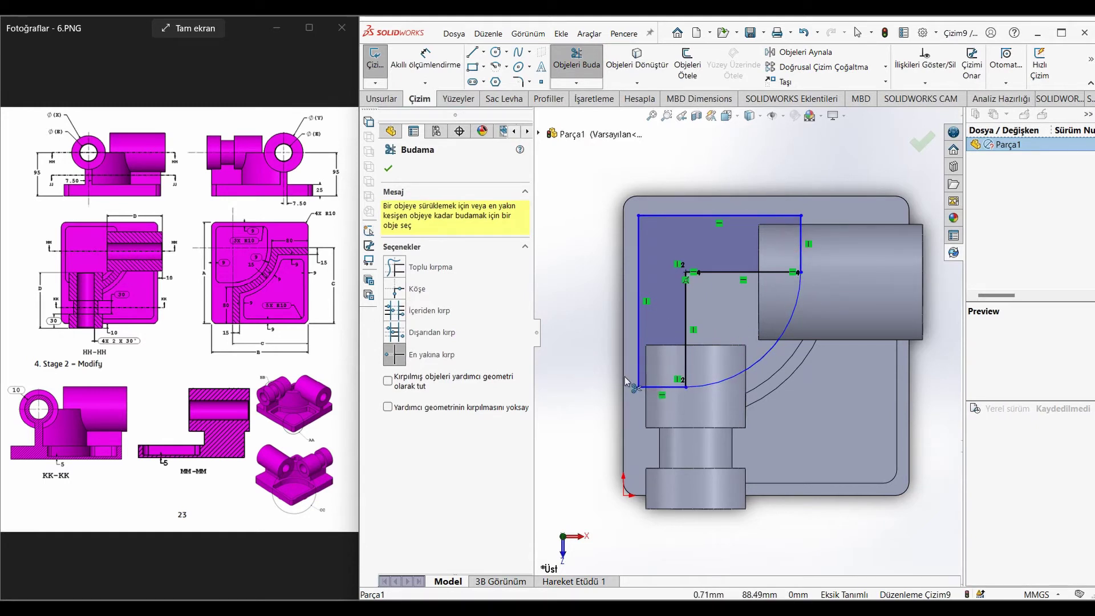
key("Escape")
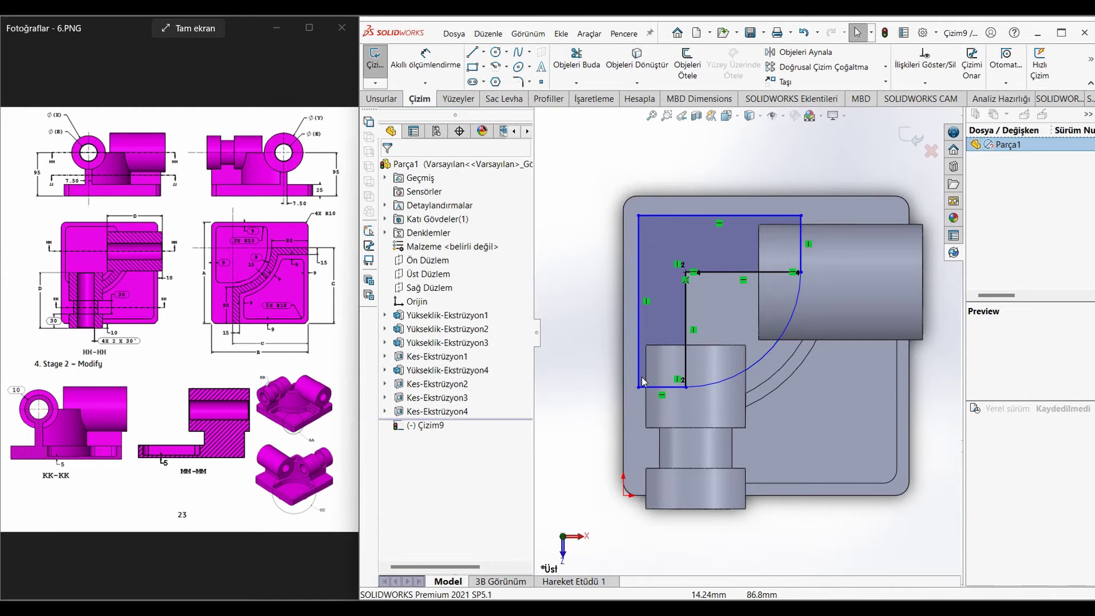
left_click_drag(639, 379, 624, 371)
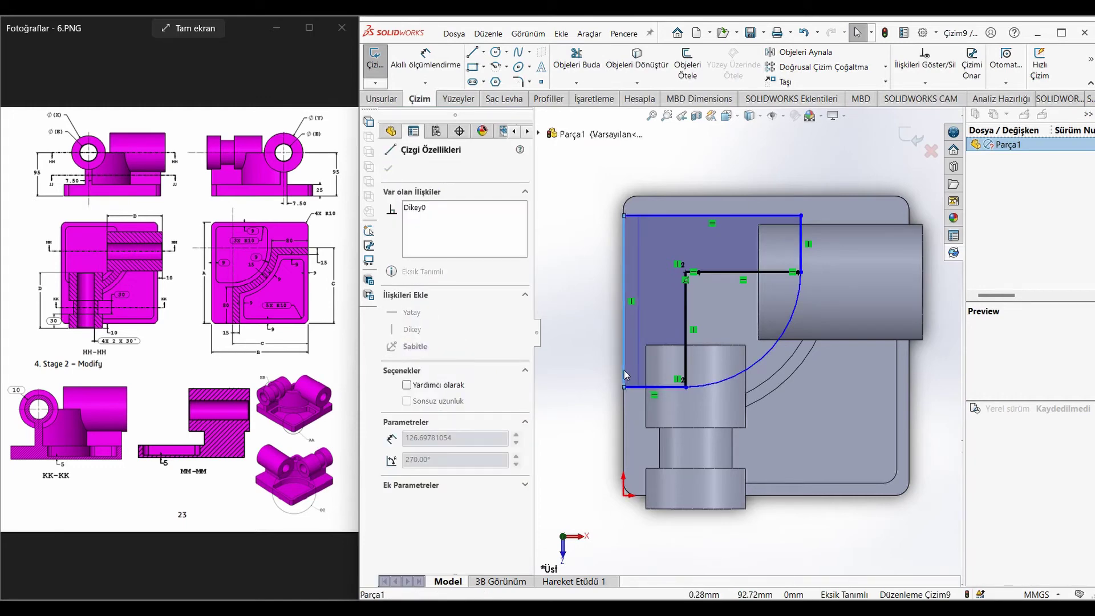
left_click(594, 391)
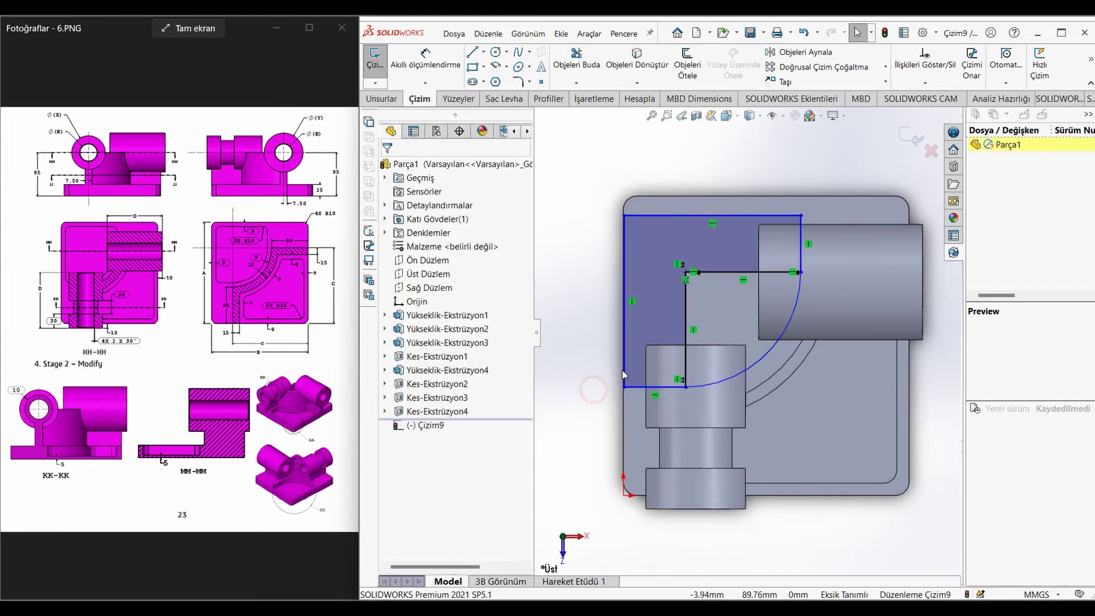
mouse_move(619, 376)
left_mouse_down()
mouse_move(653, 362)
mouse_move(644, 358)
left_mouse_up()
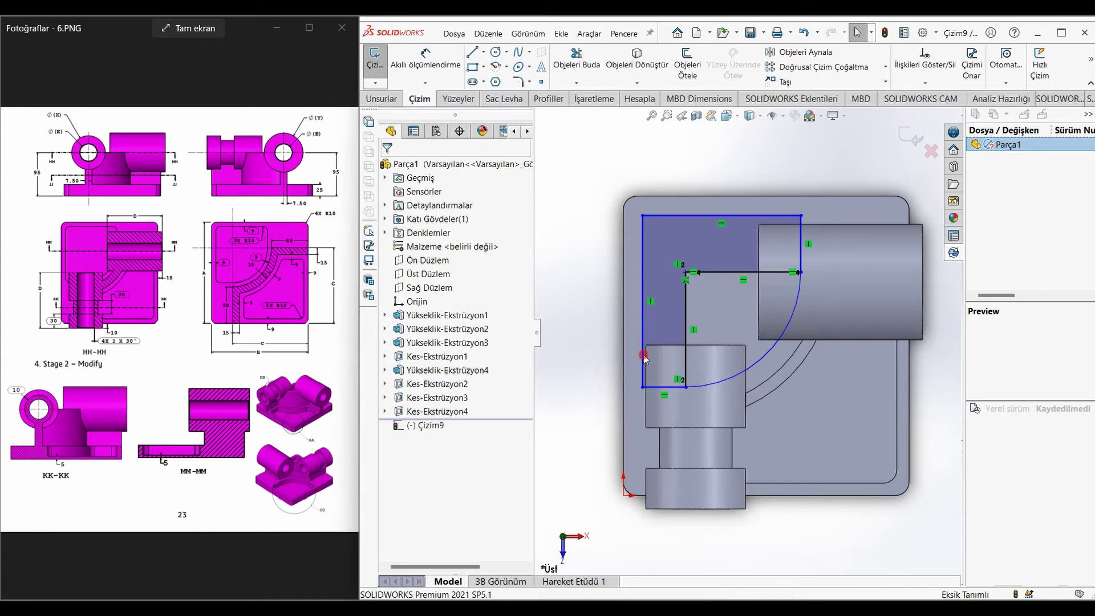
- Make the profile's left vertical line collinear with the plate's left edge and its upper horizontal line collinear with the rear edge
left_click(642, 357)
left_click(622, 355, "ctrl")
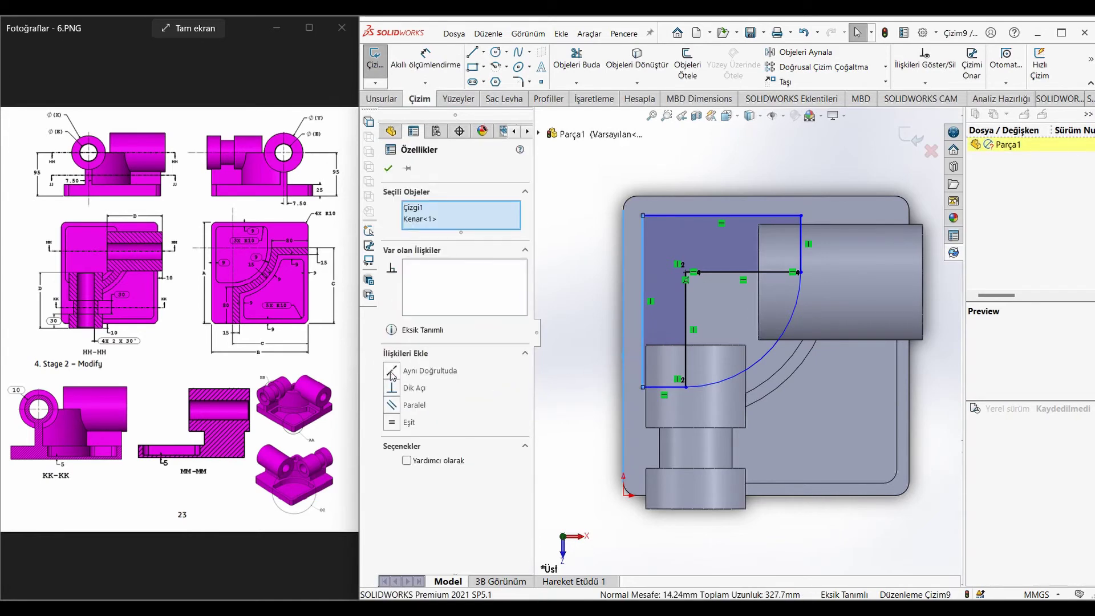
left_click(391, 372)
left_click(718, 222)
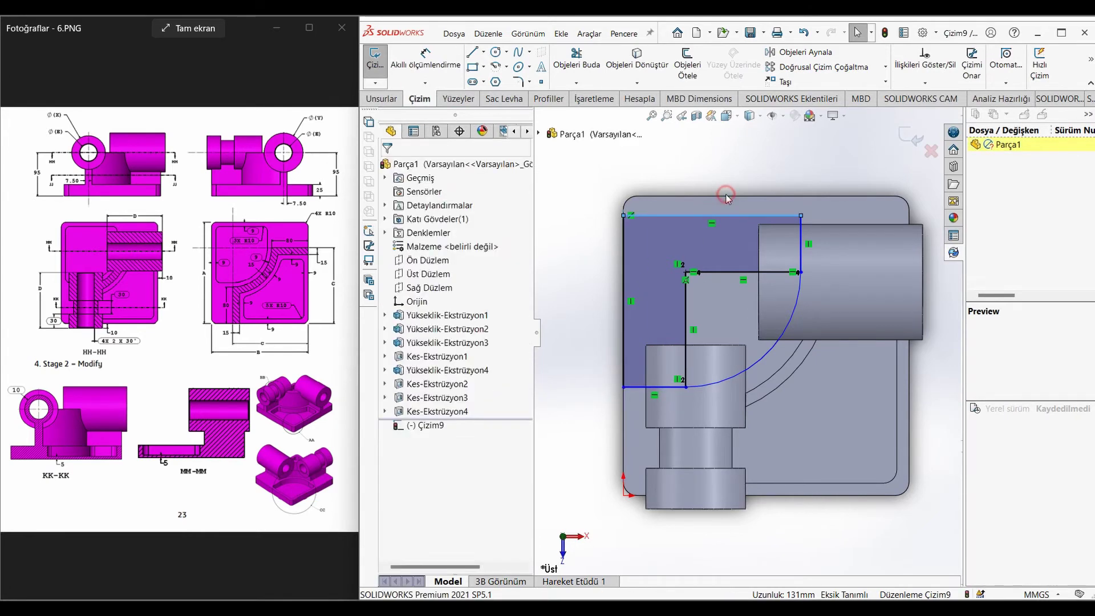
left_click(748, 197, "ctrl")
left_click(392, 371)
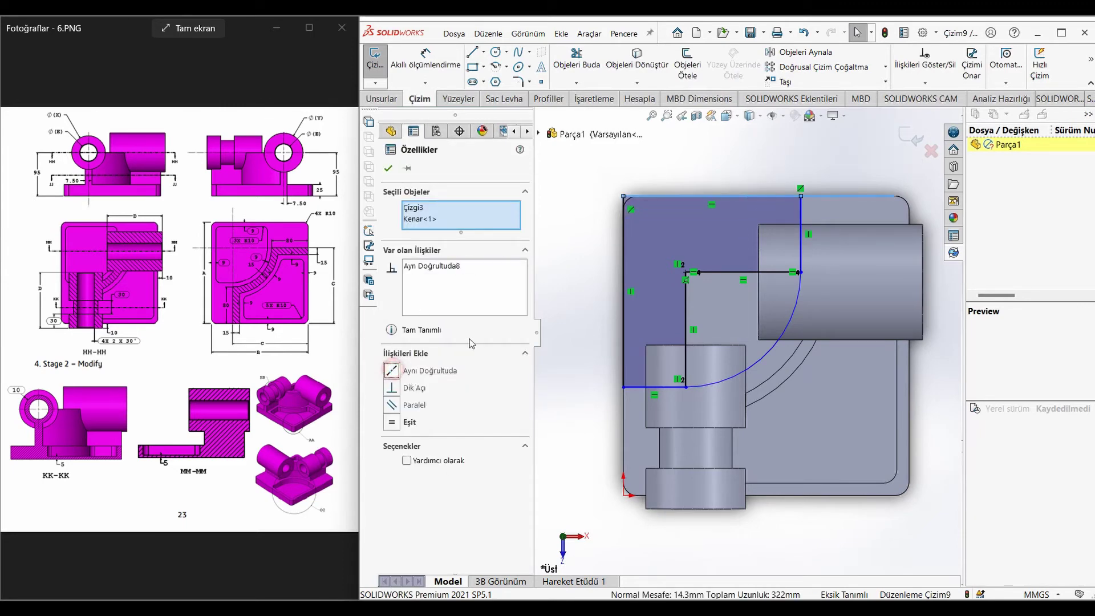
left_click(730, 260)
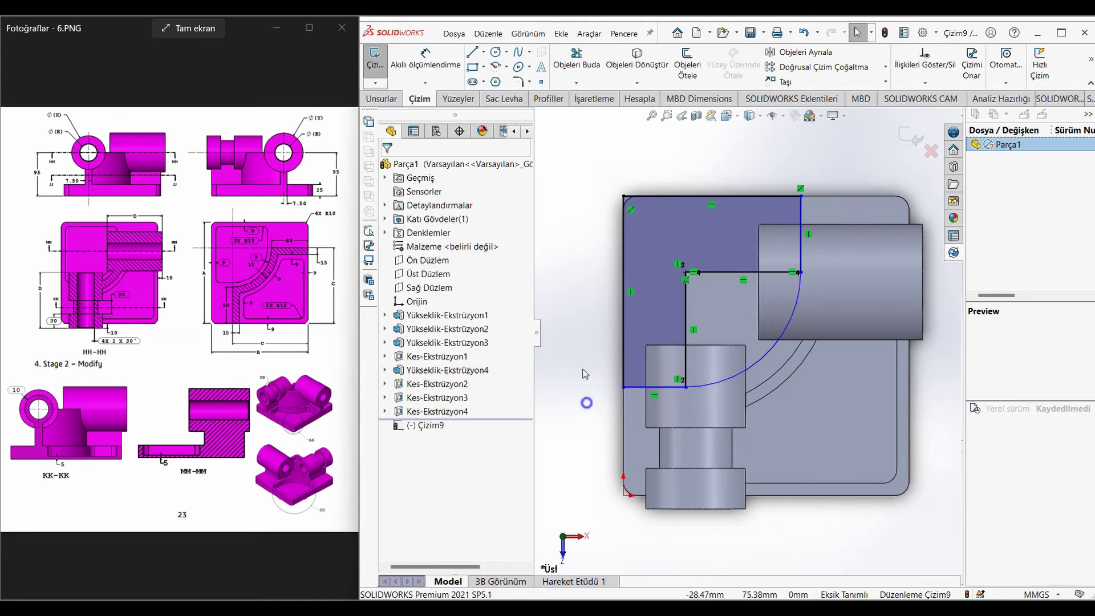
- Dimension the quarter arc's radius at 85 mm
key("d")
left_click(760, 366)
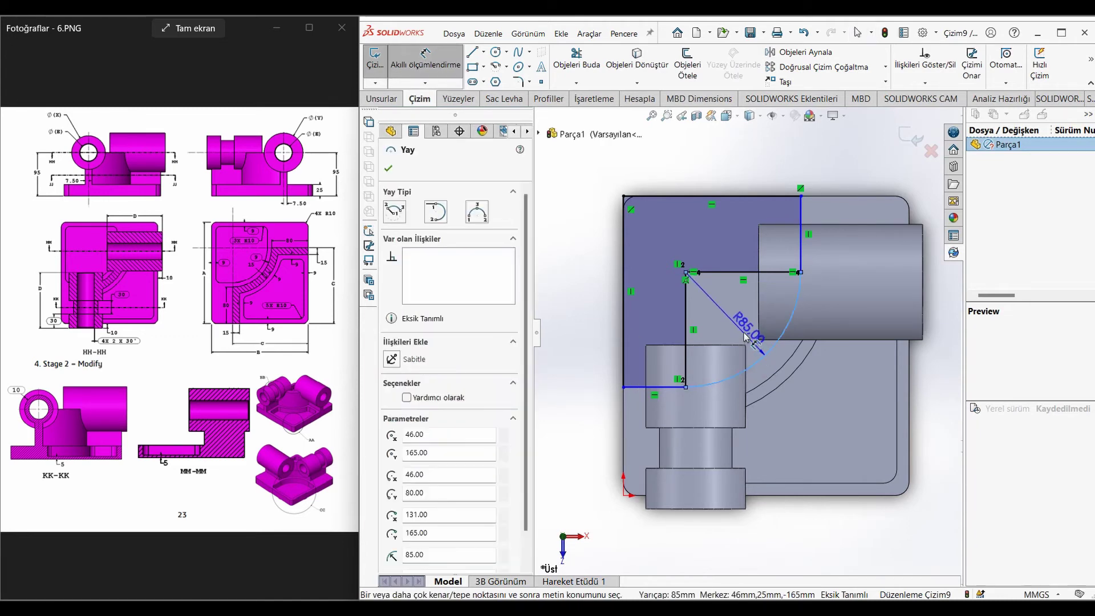
left_click(708, 311)
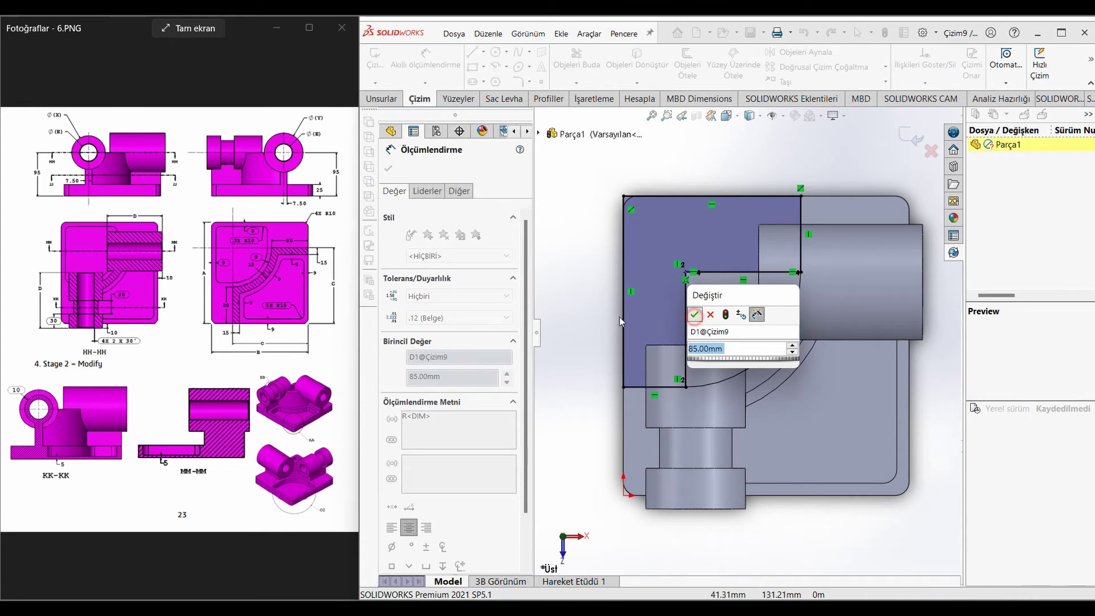
key("Return")
key("Escape")
- Convert the horizontal and vertical radial lines from the arc's centre to construction geometry
left_click(727, 273)
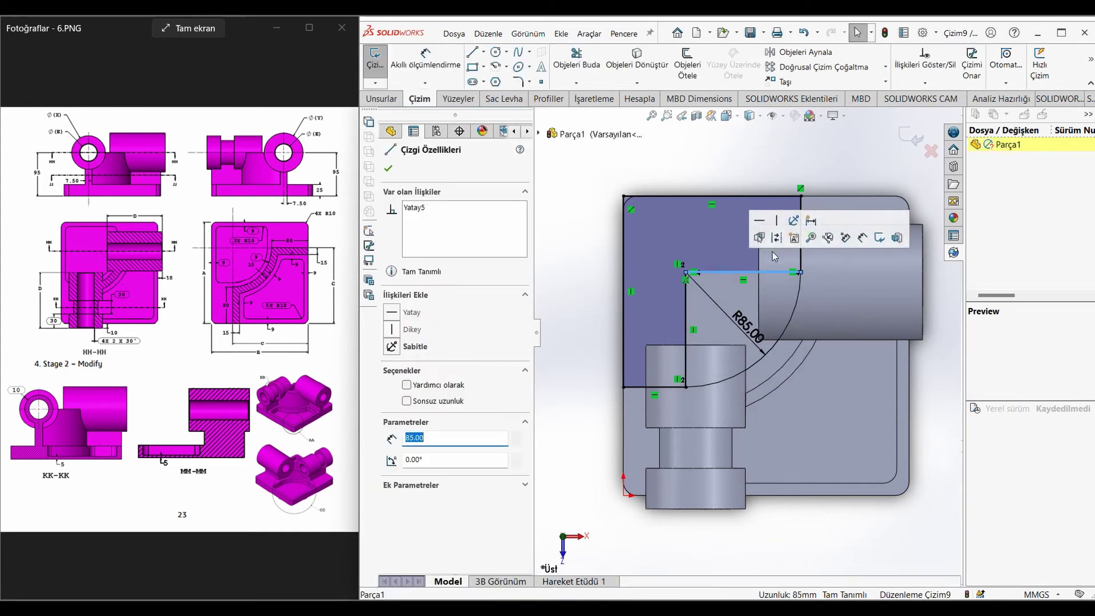
left_click(397, 325)
left_click(686, 313)
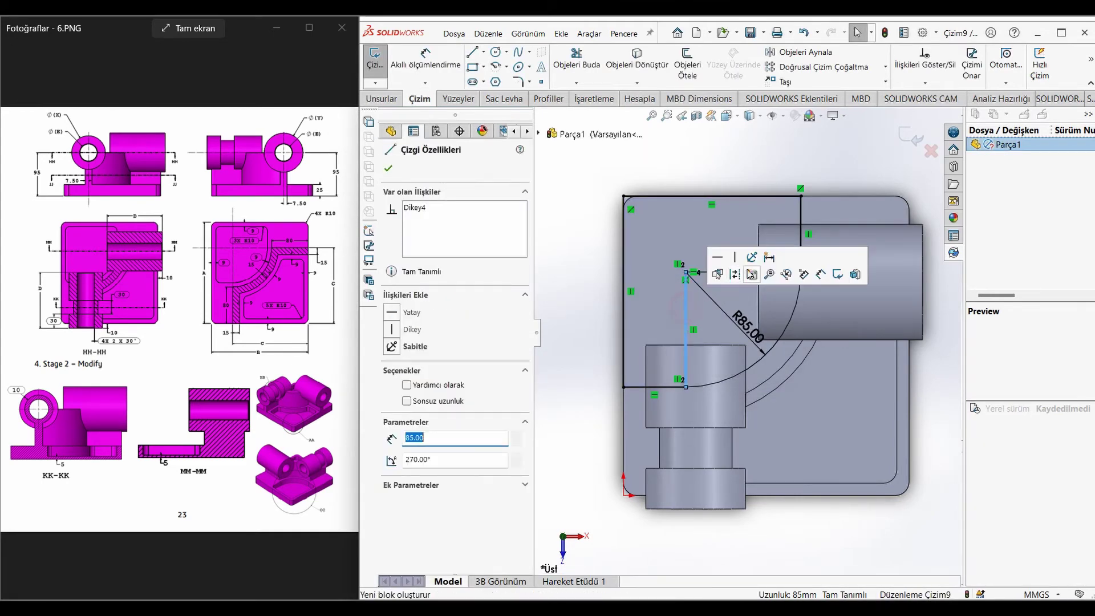
left_click(765, 254)
left_click(593, 227)
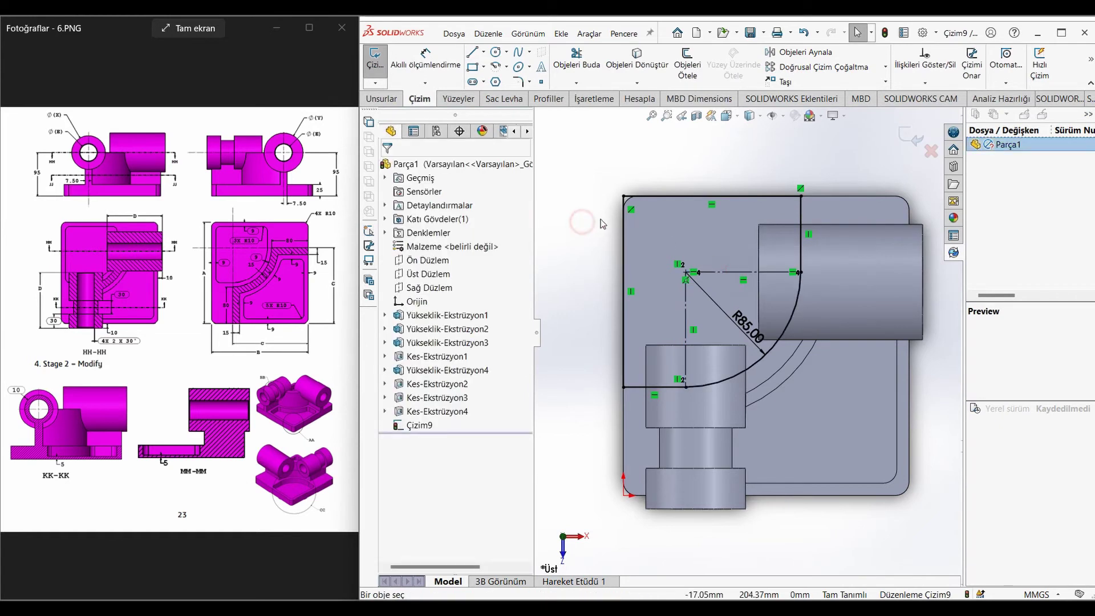
- Offset the closed profile chain 9 mm inward by reversing the offset direction
left_click(688, 64)
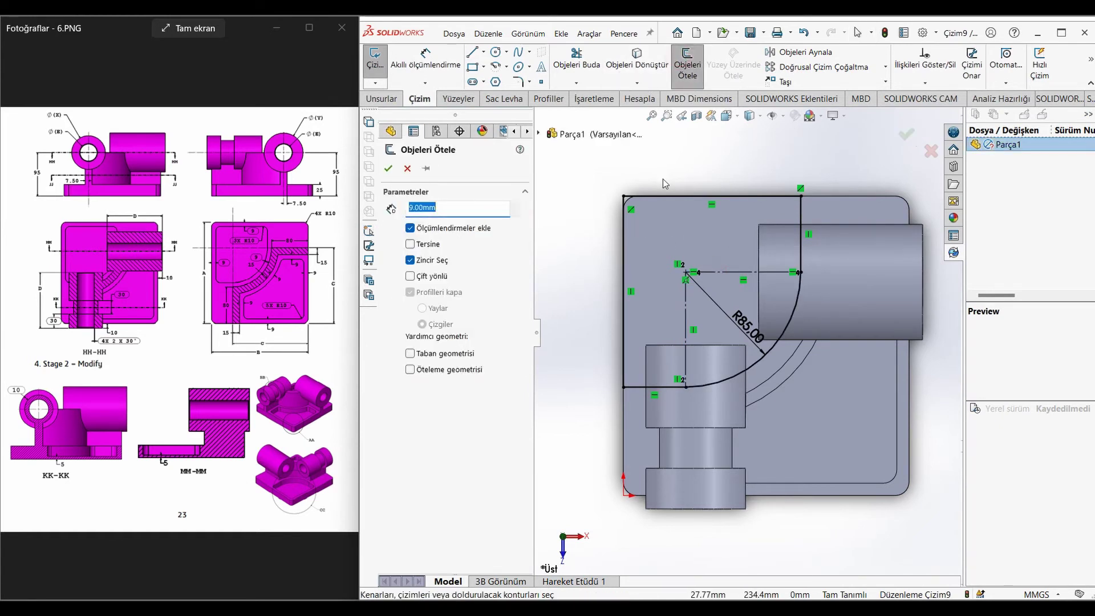
left_click(675, 197)
left_click(410, 245)
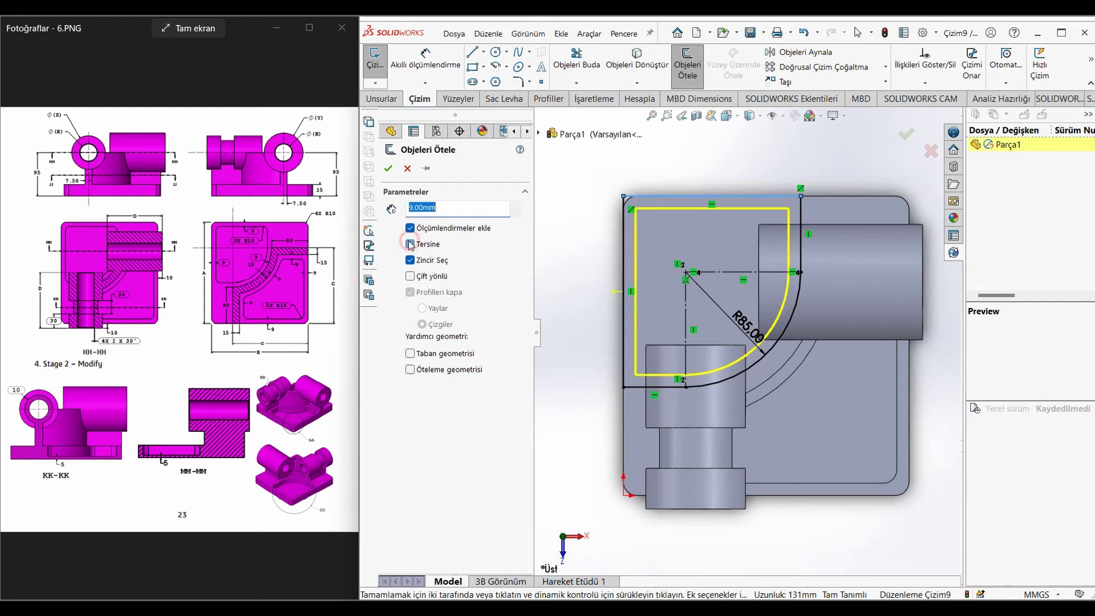
left_click(390, 169)
- Round the three square corners of the inner offset profile with 10 mm sketch fillets
left_click(518, 81)
left_click(634, 208)
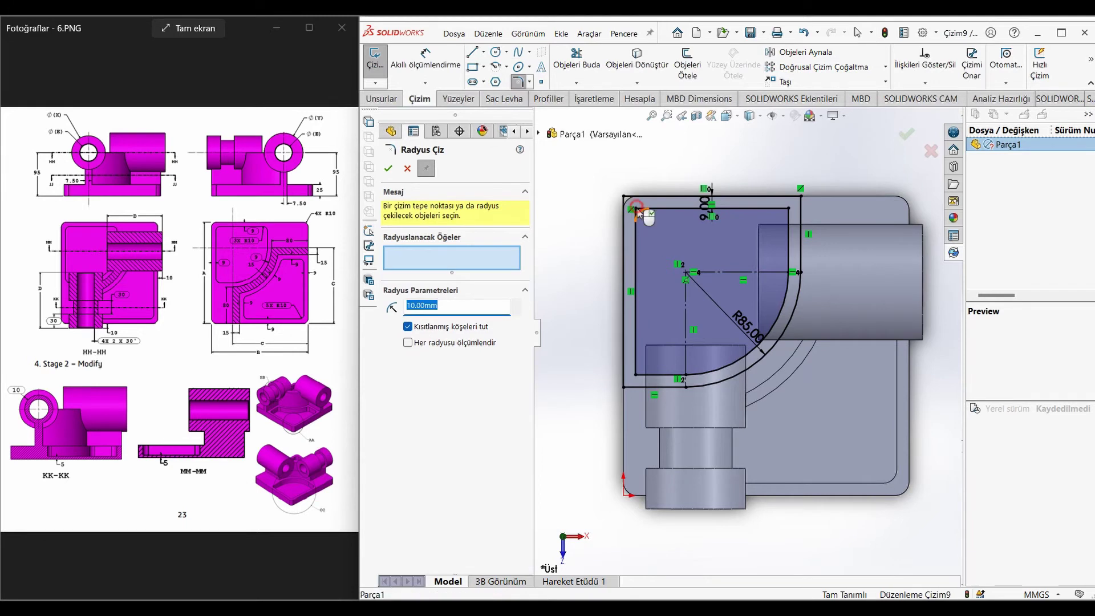
left_click(638, 379)
left_click(789, 211)
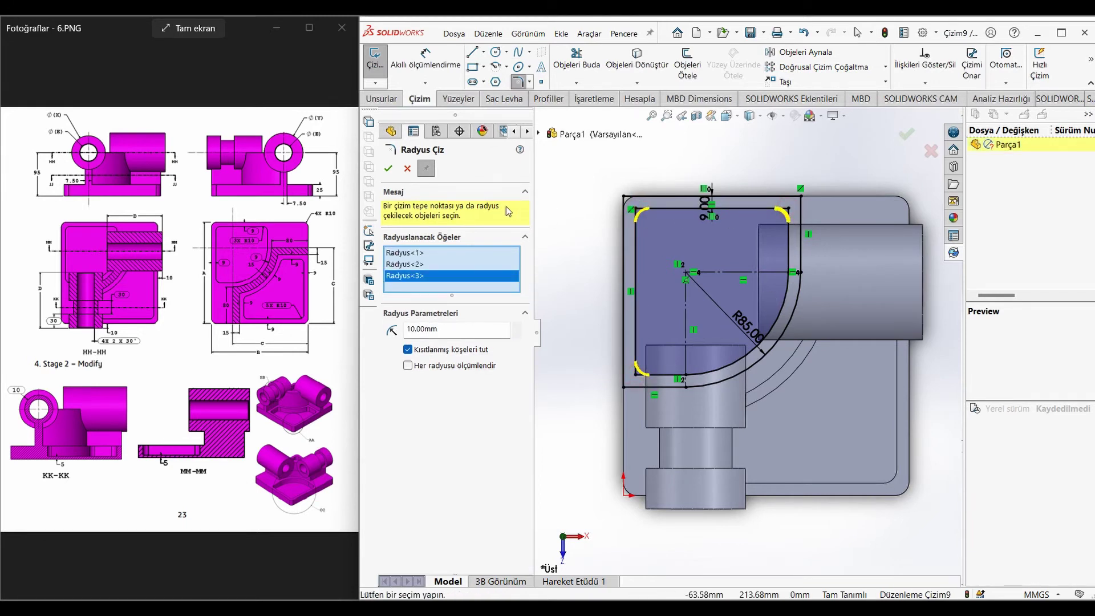
left_click(393, 169)
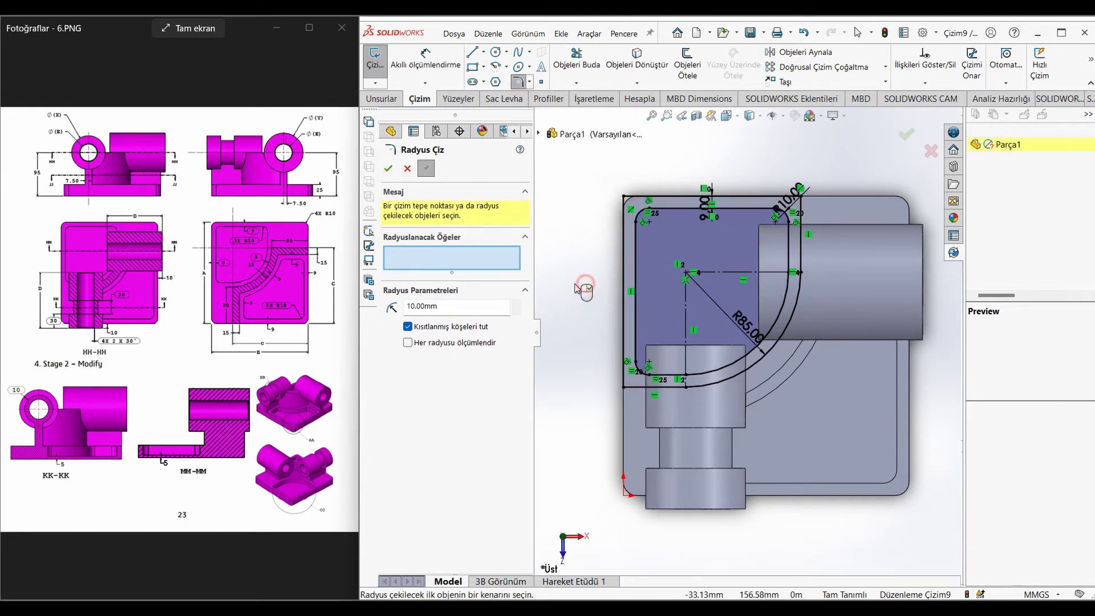
key("Escape")
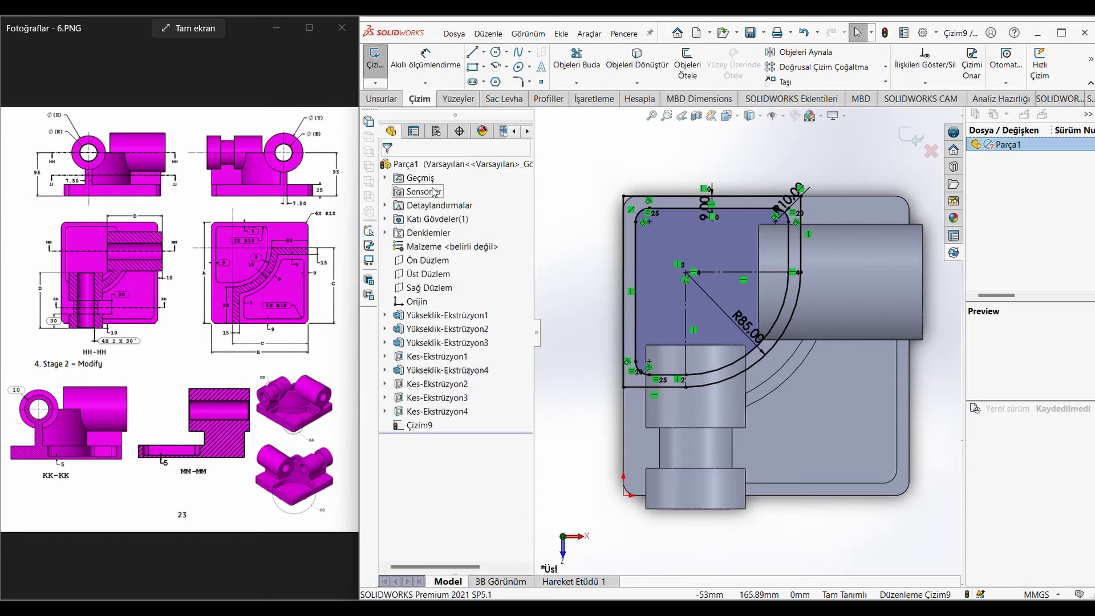
- Cut-extrude the sketched pocket profile 20 mm deep into the base plate
left_click(381, 99)
left_click(615, 69)
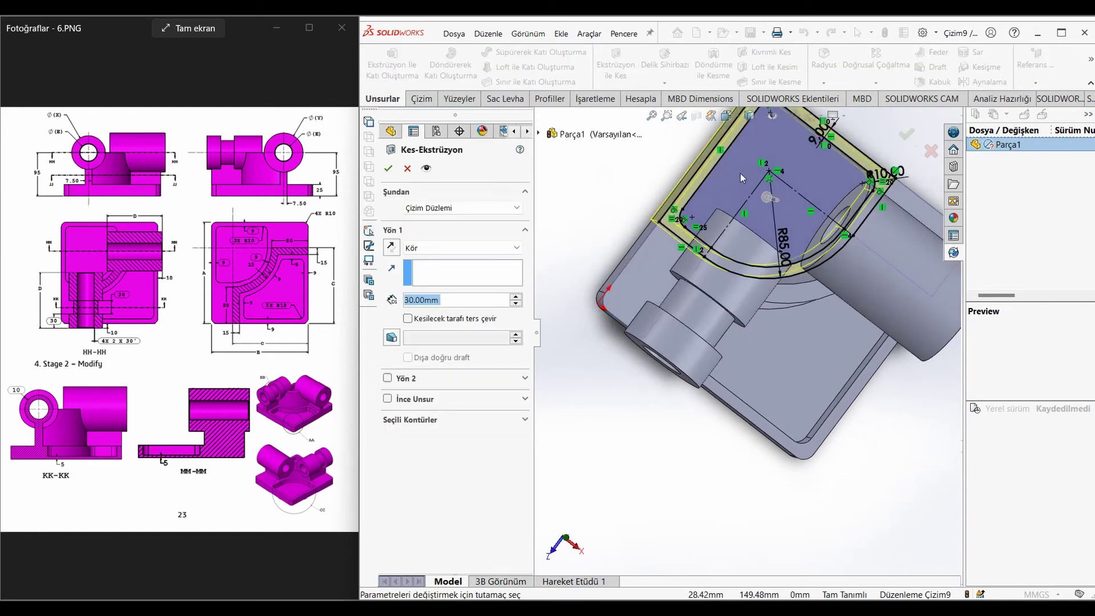
mouse_move(672, 214)
middle_mouse_down()
mouse_move(786, 162)
mouse_move(774, 177)
middle_mouse_up()
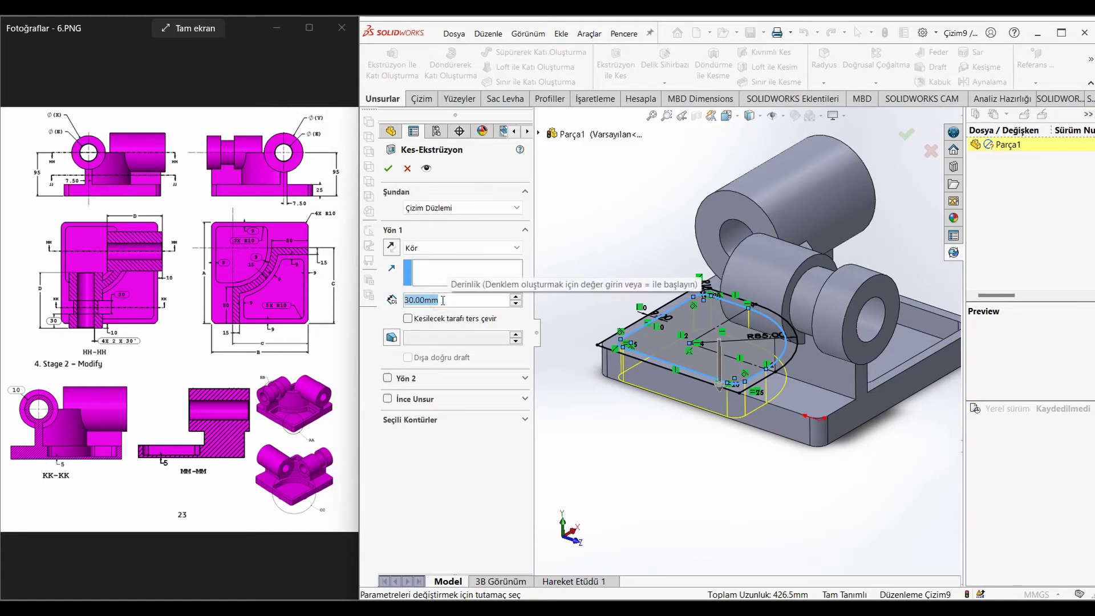
type("20")
key("Return")
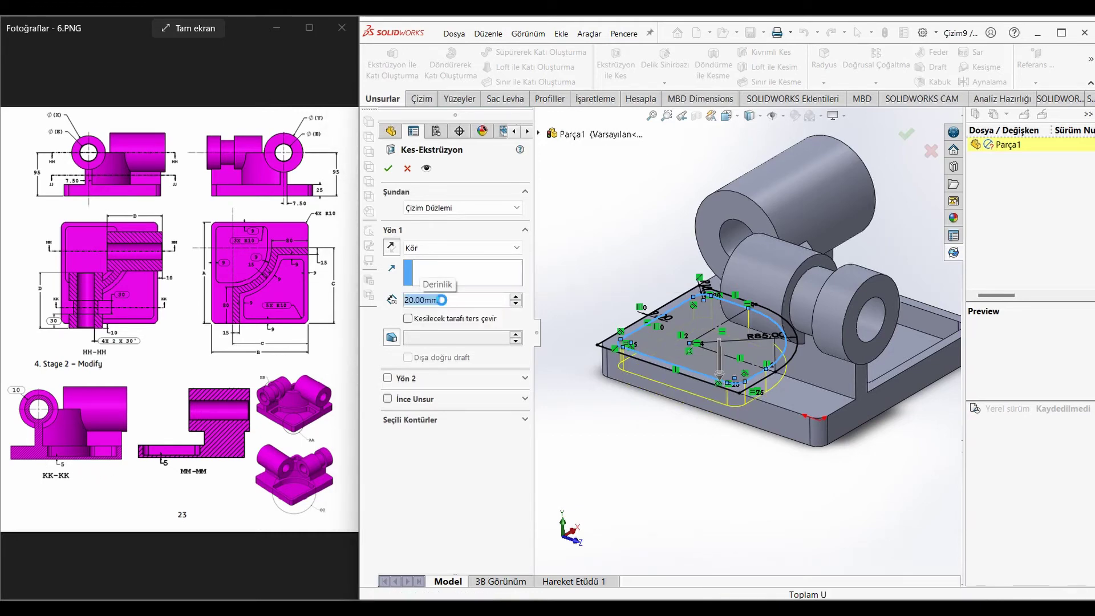
middle_click_drag(602, 251, 485, 251)
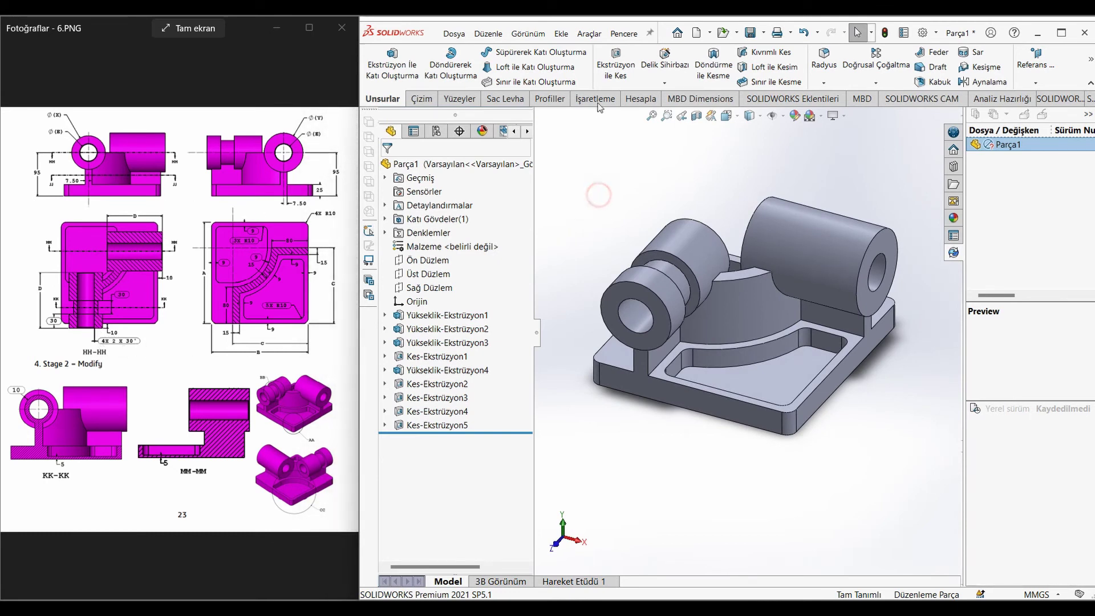
- Set up an angle-distance chamfer with a 30° angle and a 2 mm distance
left_click(824, 83)
left_click(819, 112)
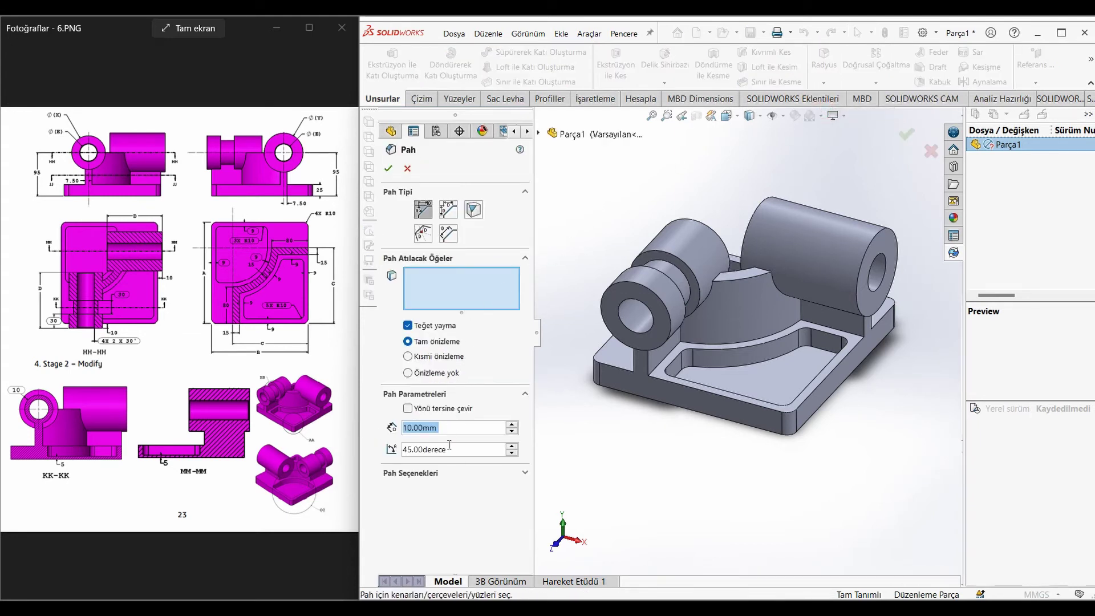
left_click(450, 447)
type("30")
key("Return")
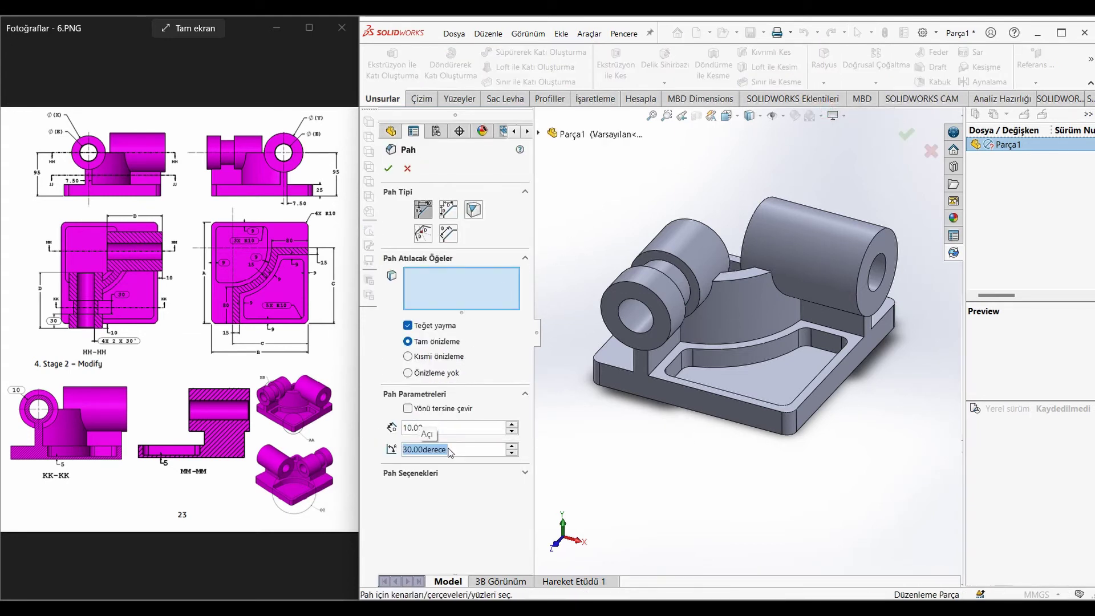
type("2")
key("Return")
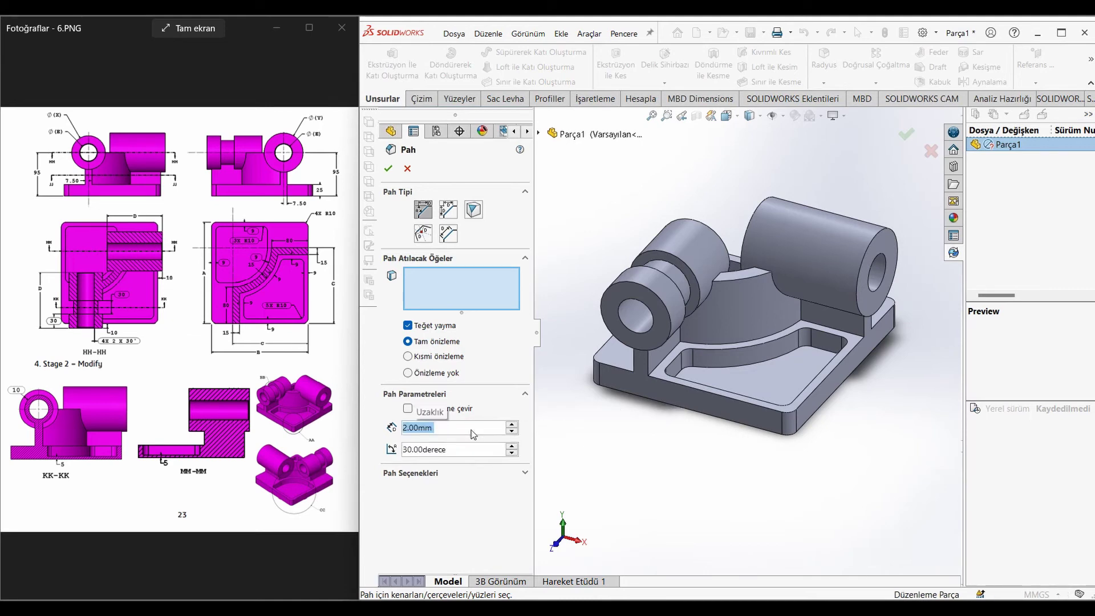
- Apply the chamfer to the bore edges at both ends of the grooved tube and the larger tube
scroll(635, 359, "down", 3)
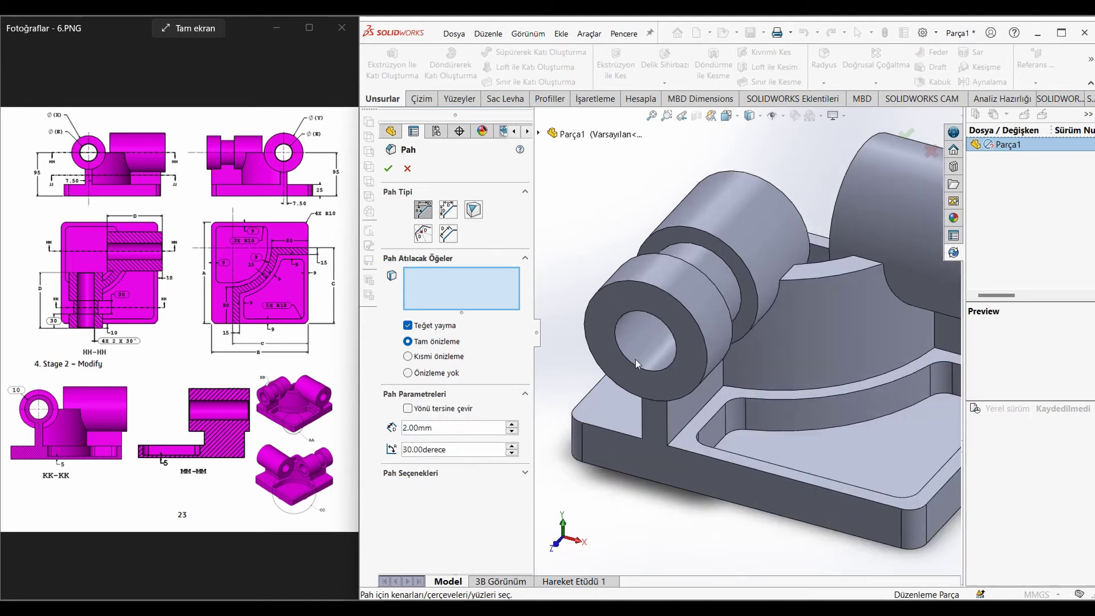
left_click(636, 365)
scroll(690, 303, "up", 2)
middle_click_drag(671, 269, 656, 327)
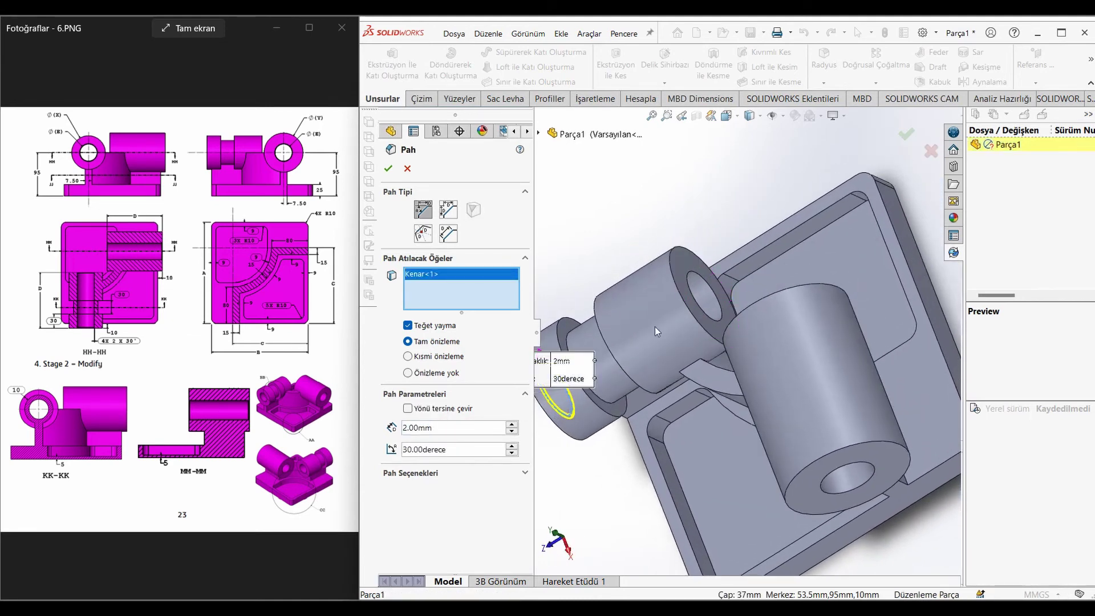
left_click(700, 273)
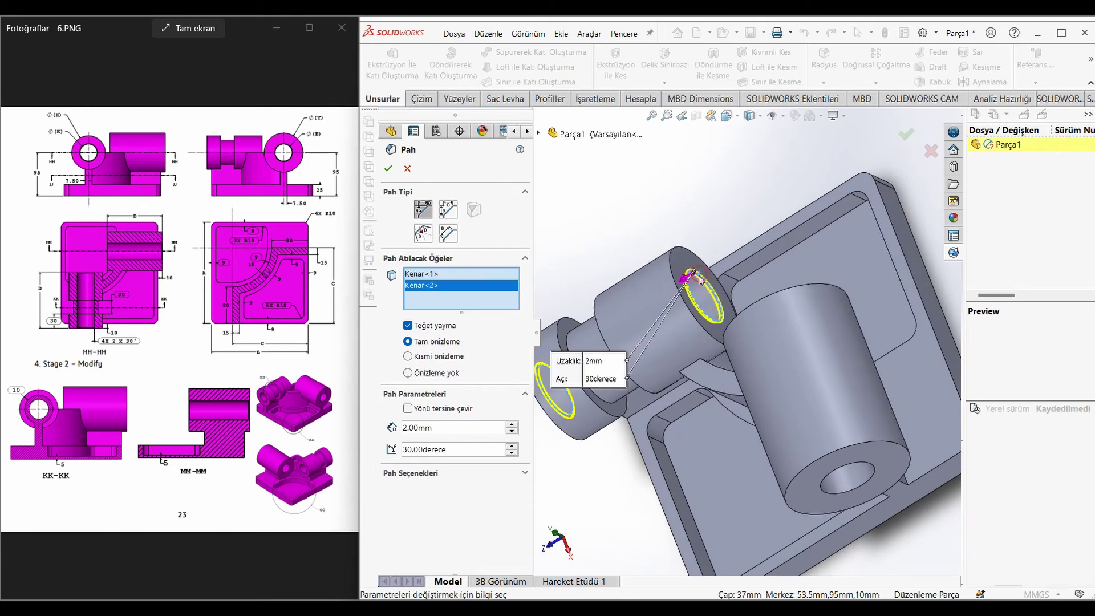
left_click(870, 478)
middle_click_drag(870, 478, 761, 273)
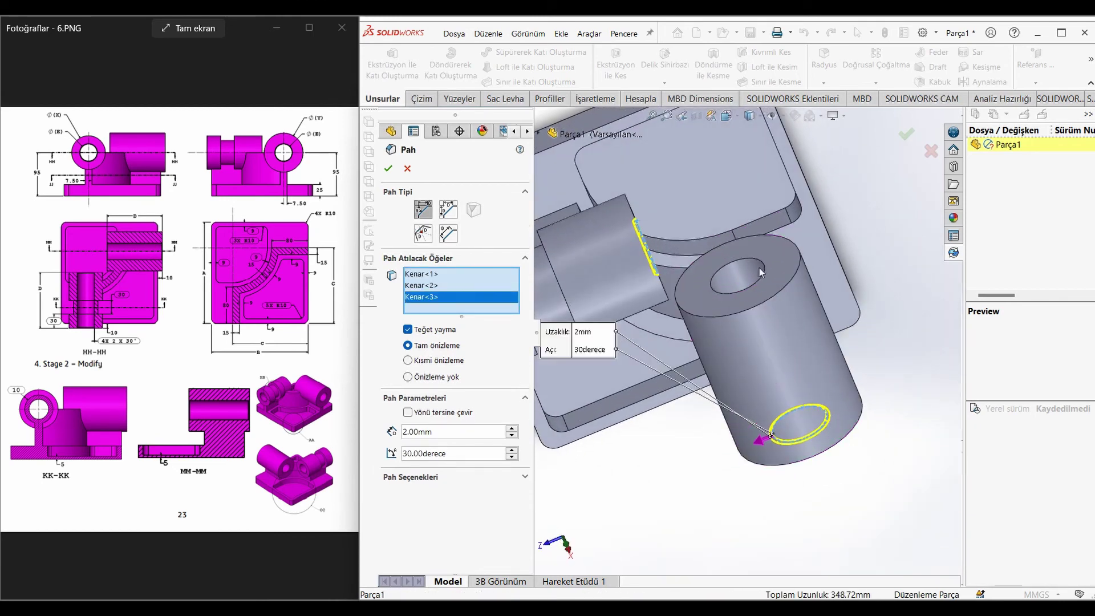
left_click(757, 266)
left_click(389, 169)
middle_click_drag(701, 187, 790, 281)
scroll(671, 304, "down", 3)
middle_click_drag(671, 304, 701, 221)
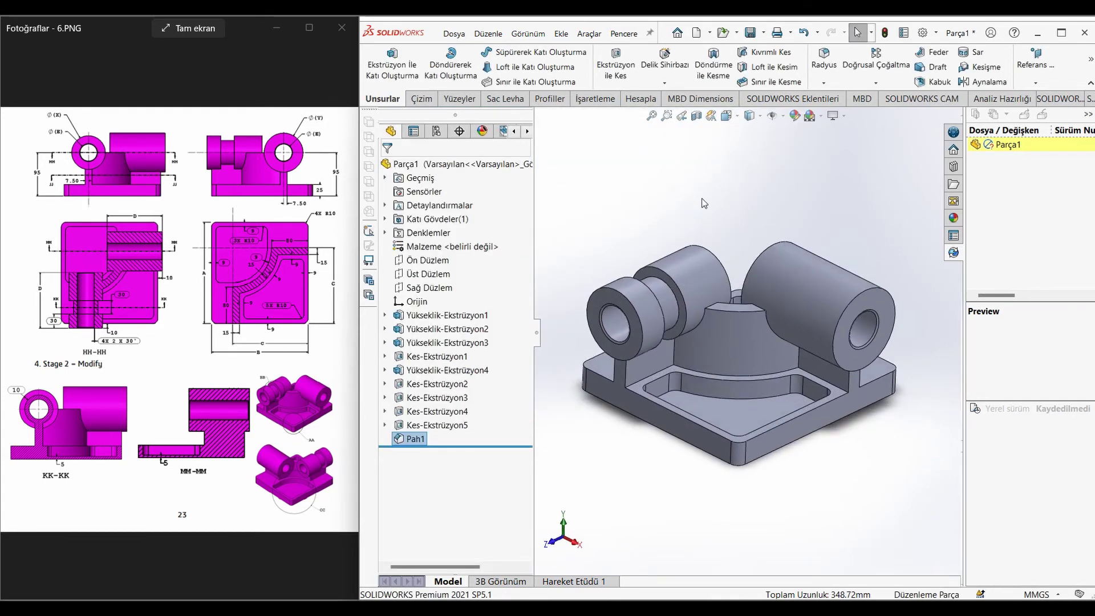
left_click(702, 189)
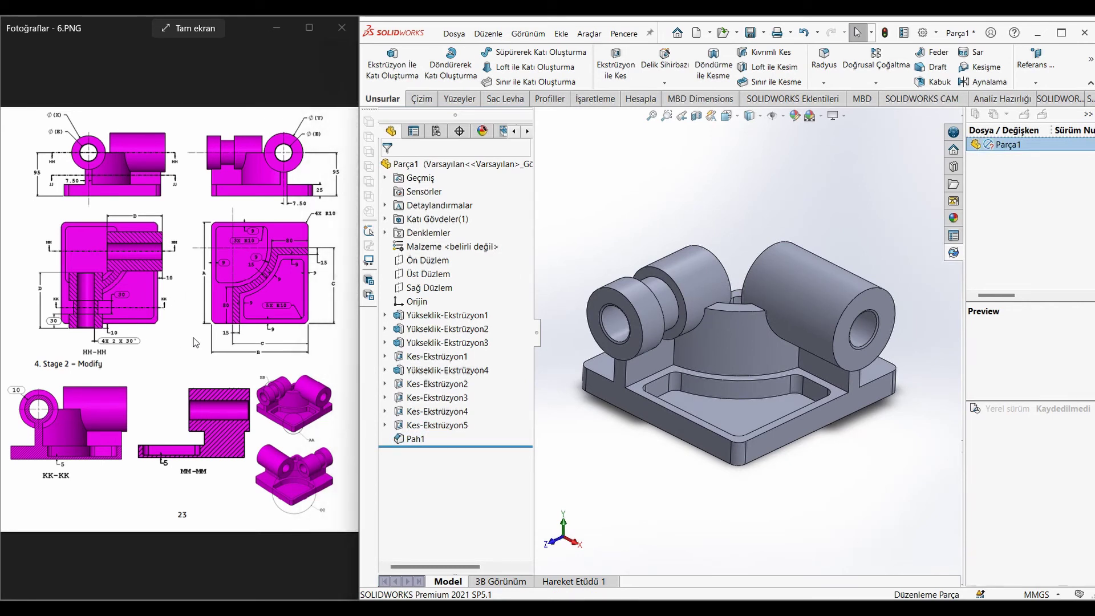
- Bring up the reference page 7.PNG and assign the steel material Alaşım Çelik (Alloy Steel) to the part
left_click(339, 320)
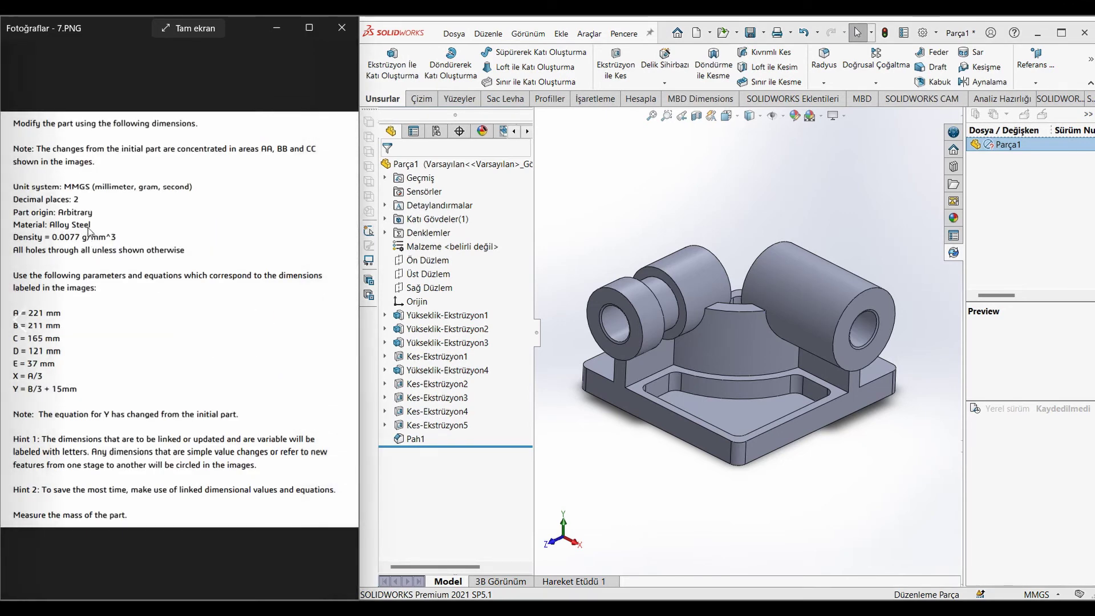
left_click(599, 186)
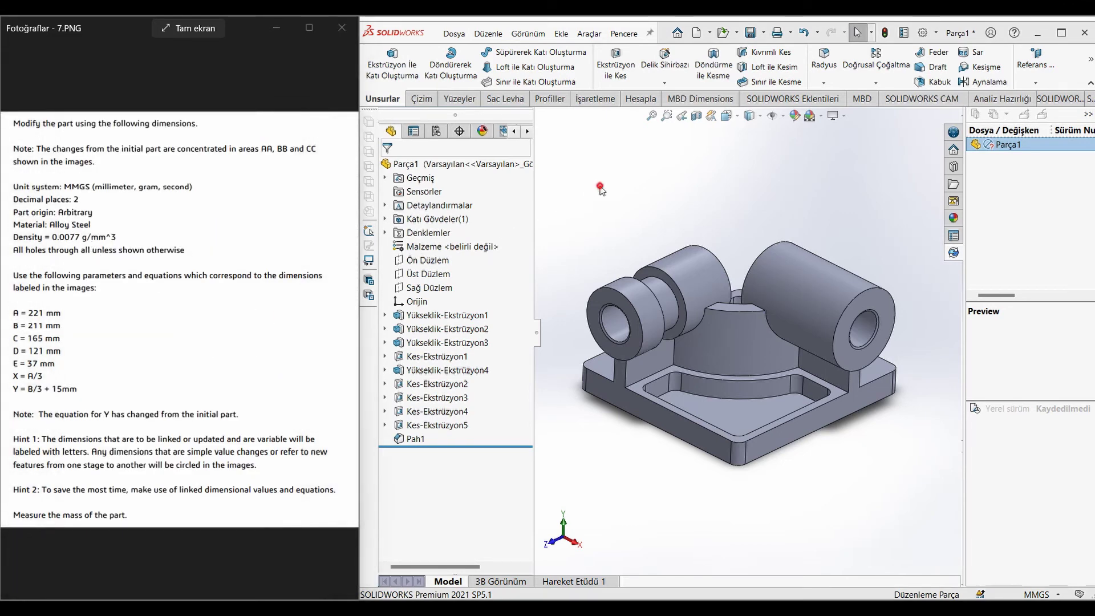
right_click(456, 246)
left_click(492, 247)
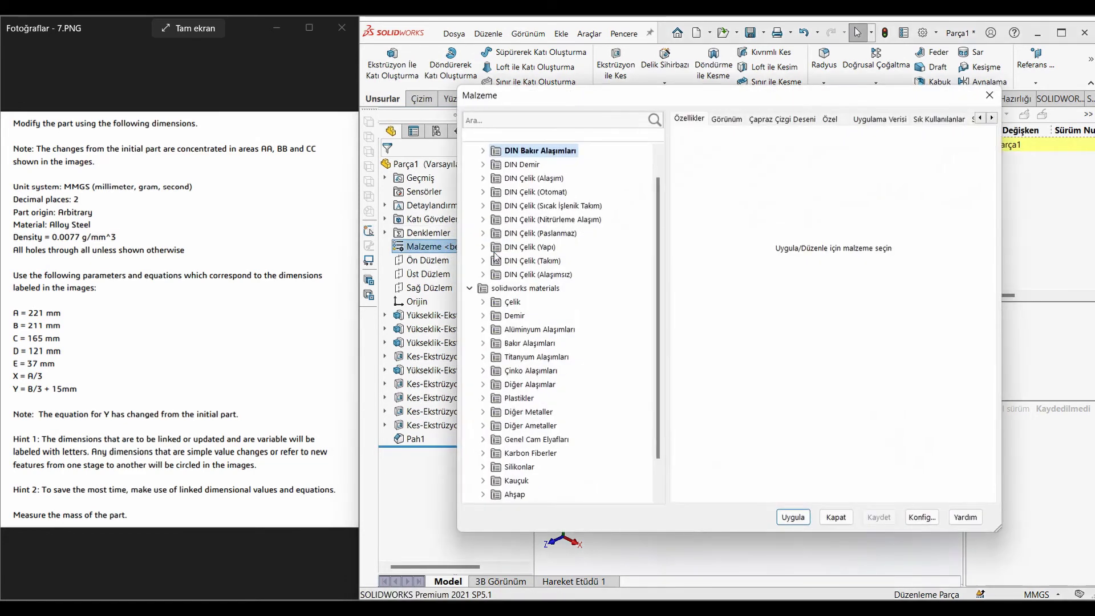
left_click(484, 306)
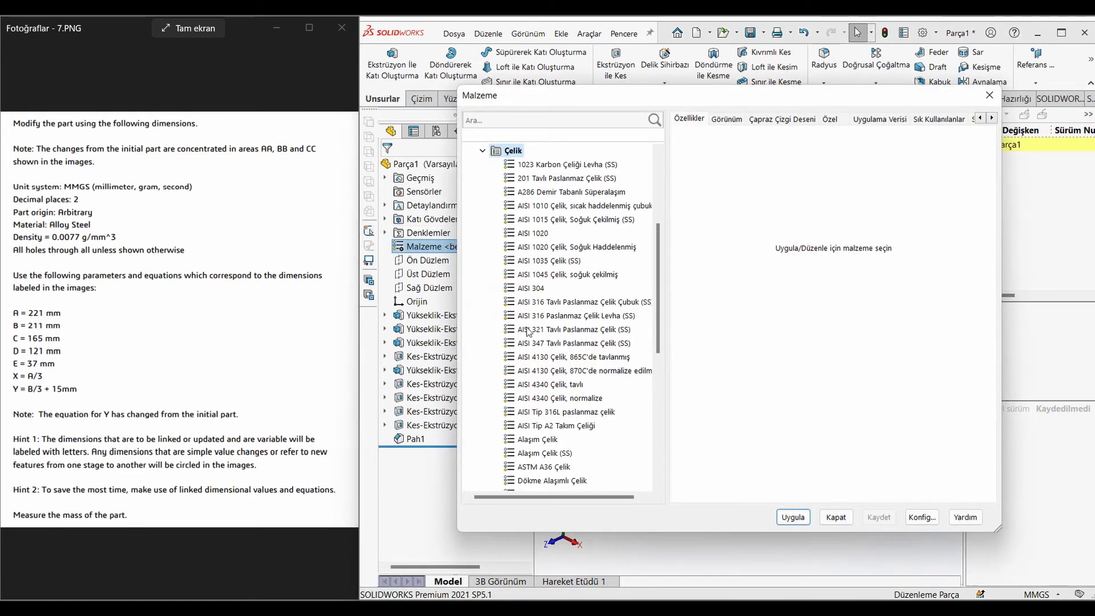
left_click(542, 440)
left_click(795, 517)
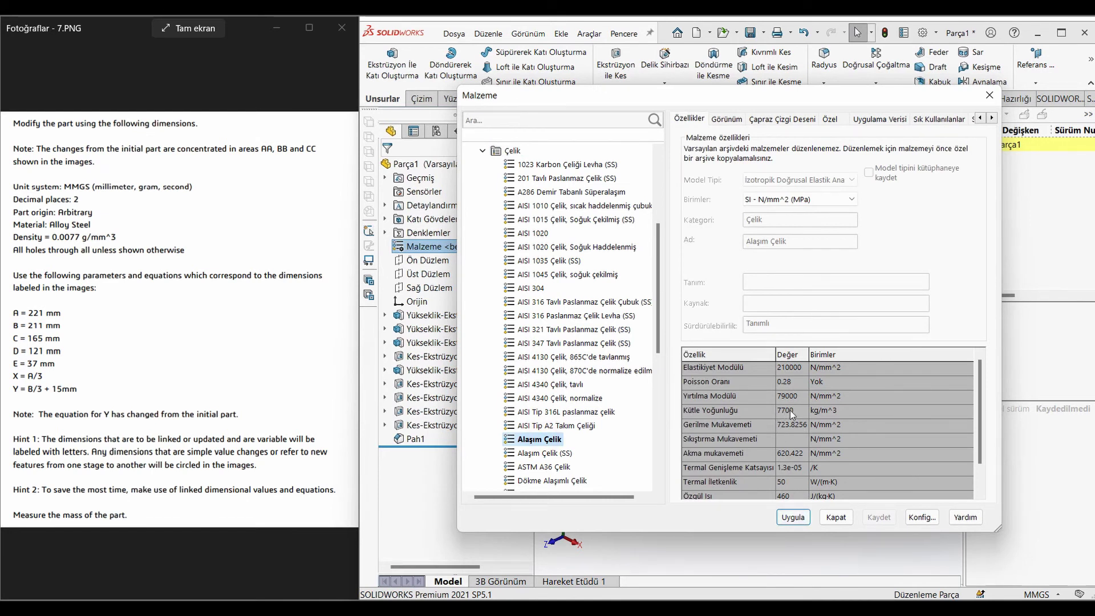
left_click(792, 517)
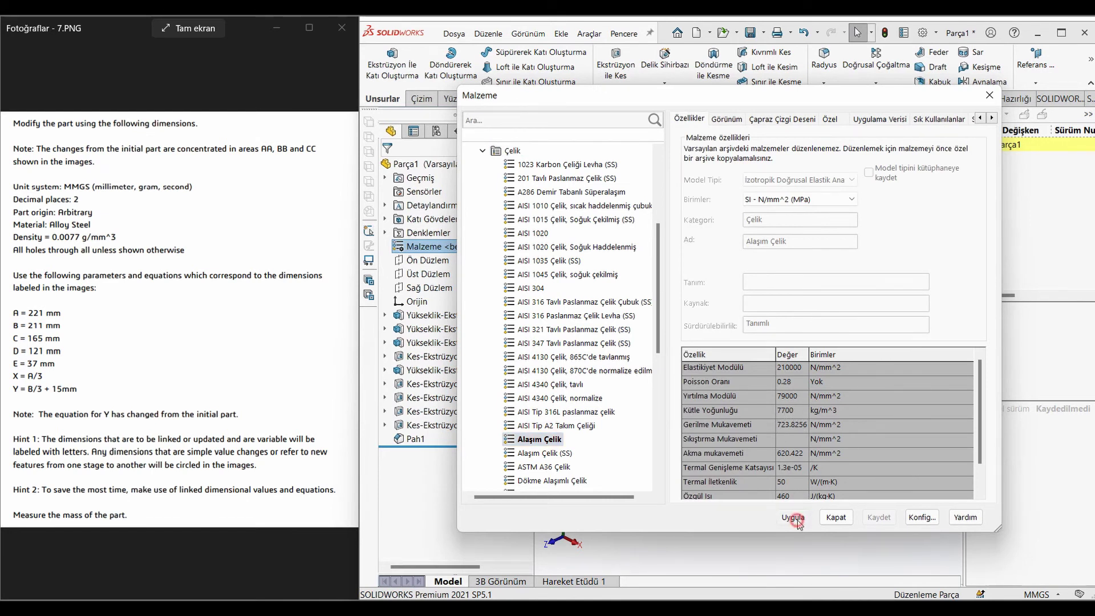
left_click(836, 517)
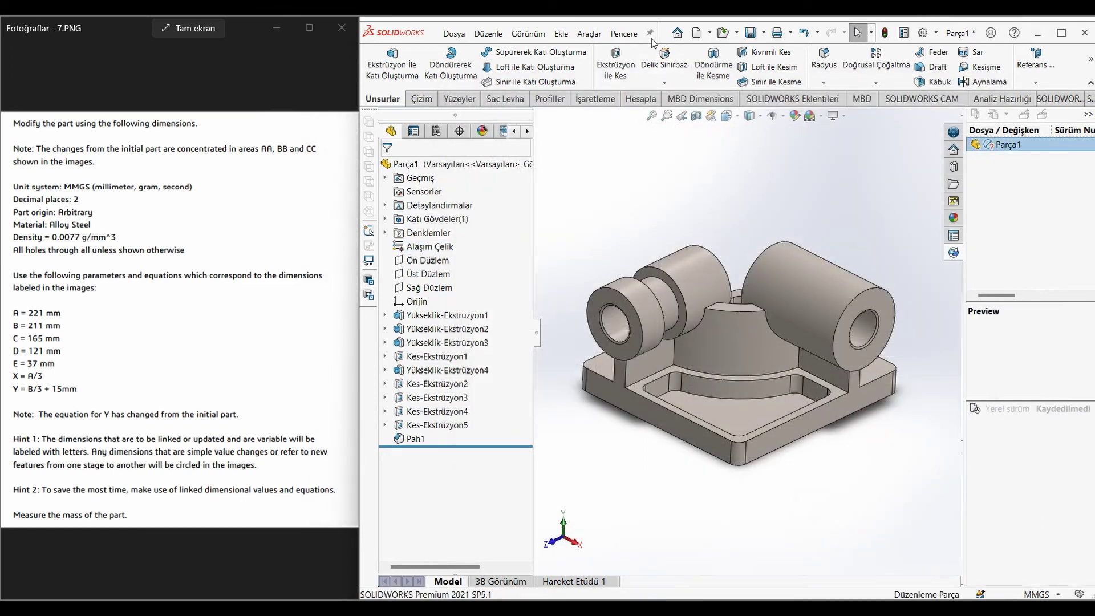
- Evaluate the part's mass properties using custom units of millimetres and grams with three decimal places
left_click(640, 98)
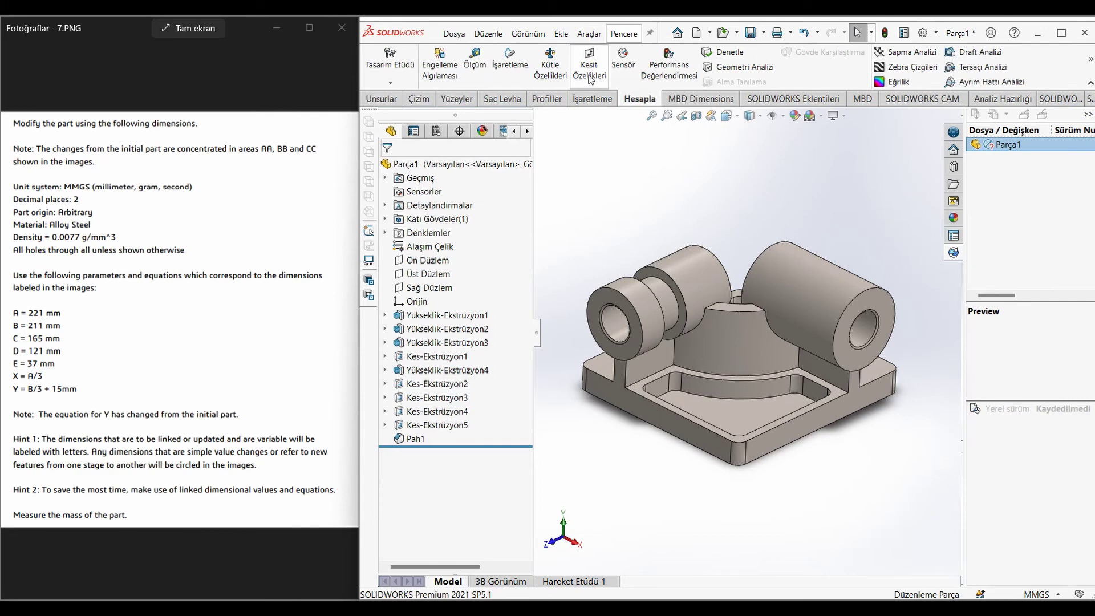
left_click(550, 61)
left_click(712, 82)
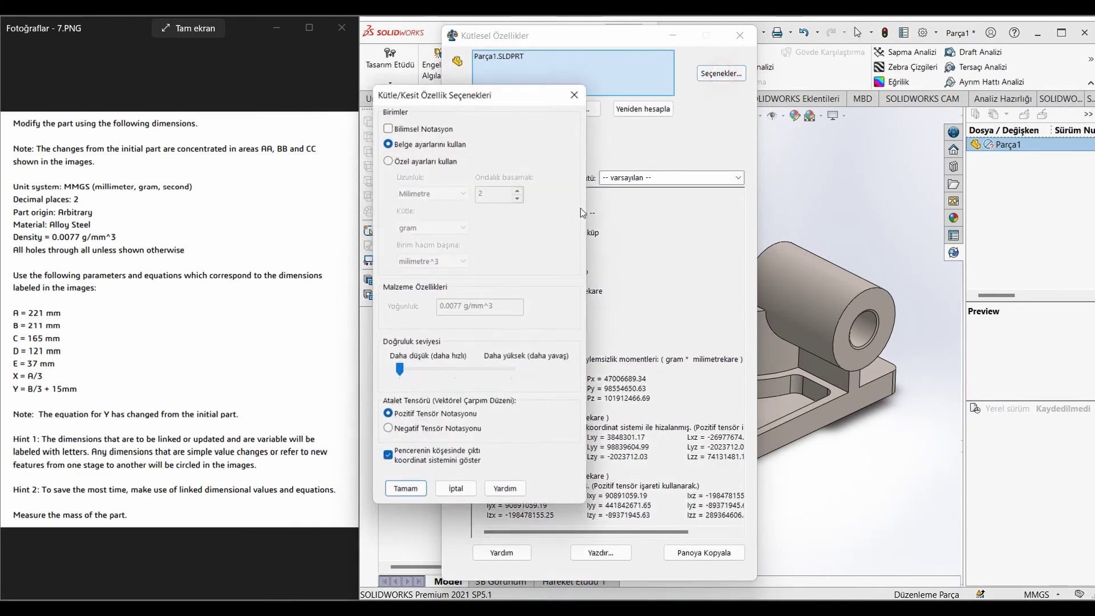
left_click(514, 369)
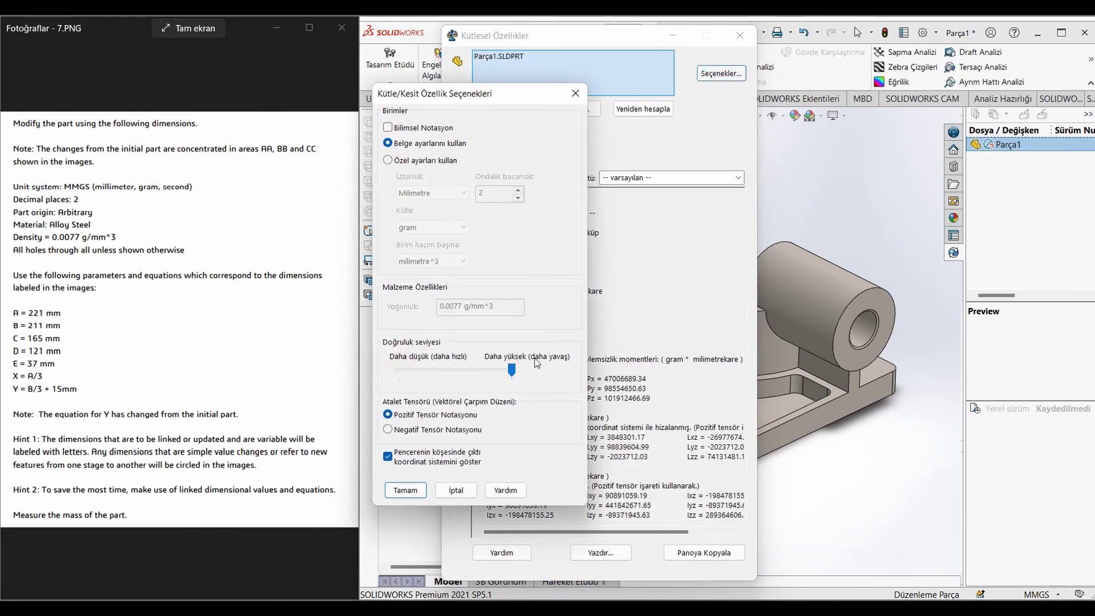
left_click(425, 162)
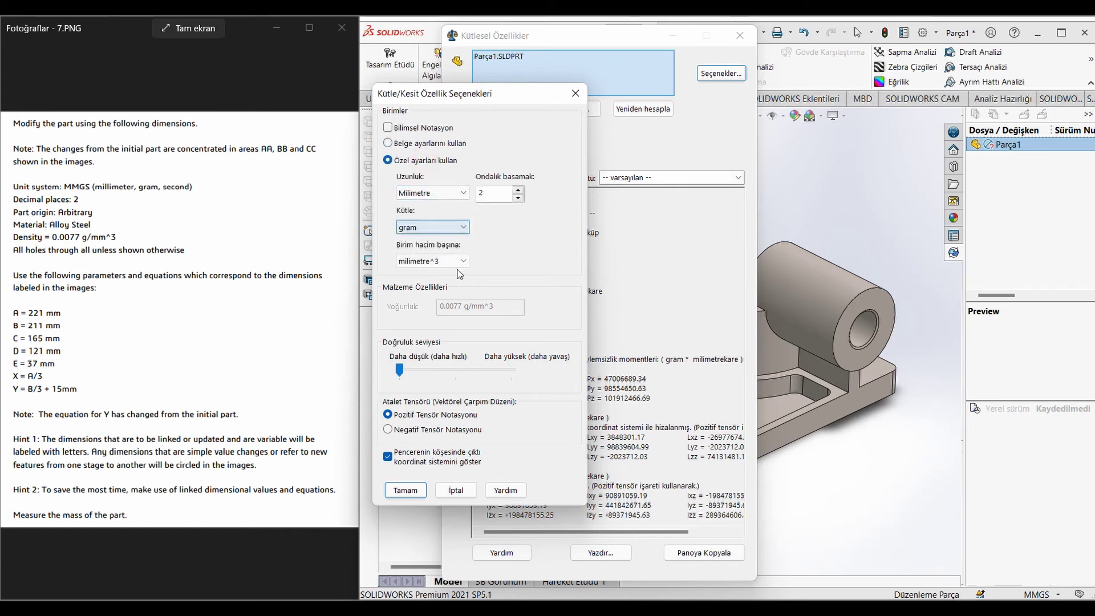
left_click(518, 191)
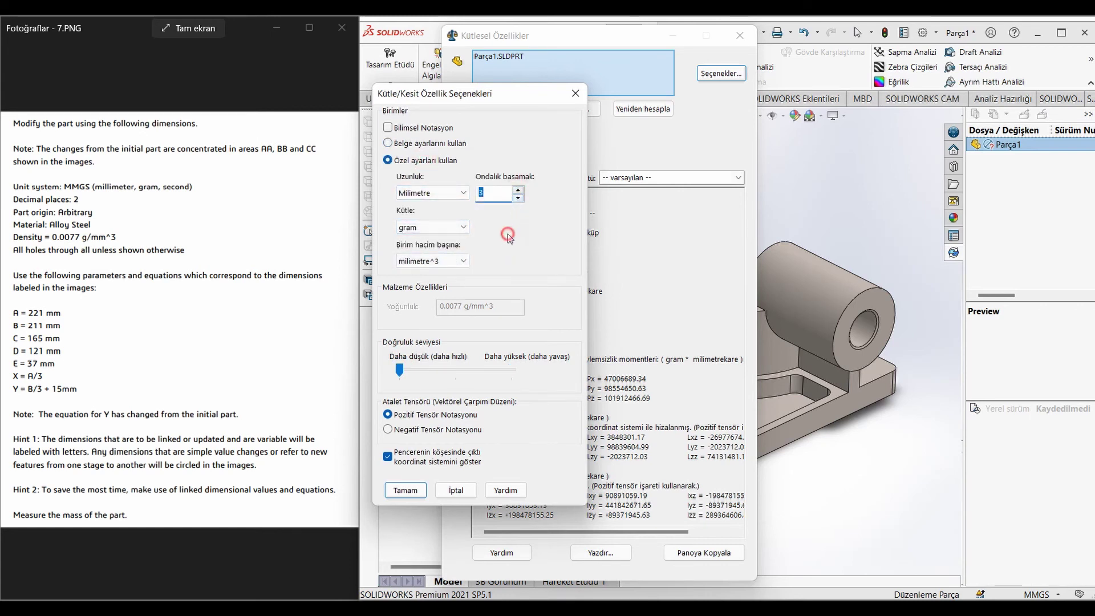
left_click(406, 490)
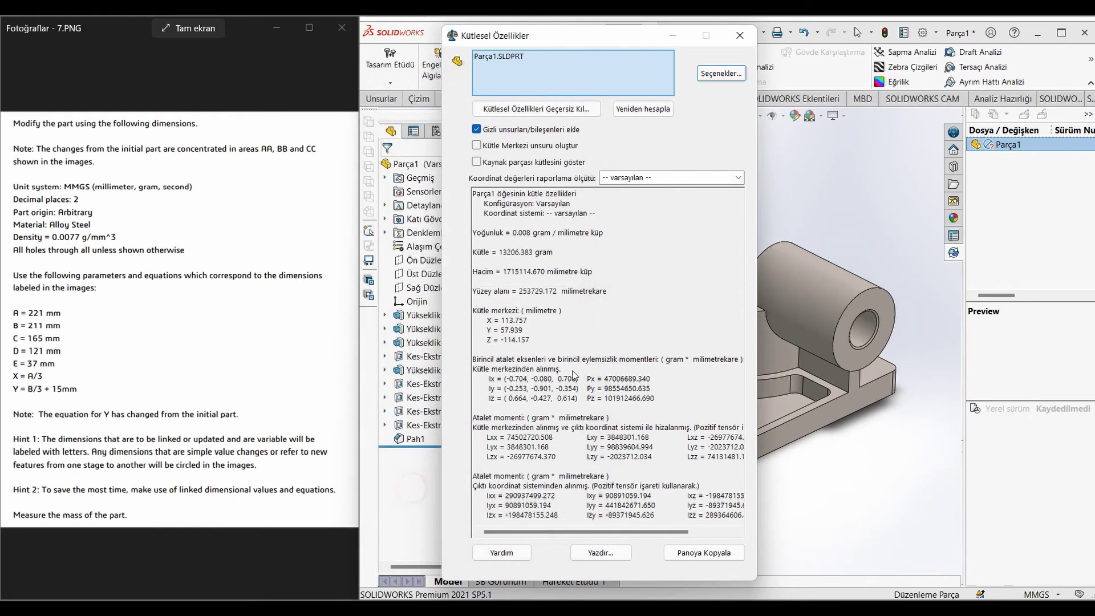
- Read the part's mass and compare it with the answer choices on reference page 8.PNG, then close the mass properties
left_click(587, 272)
left_click(551, 252)
left_click_drag(499, 251, 574, 253)
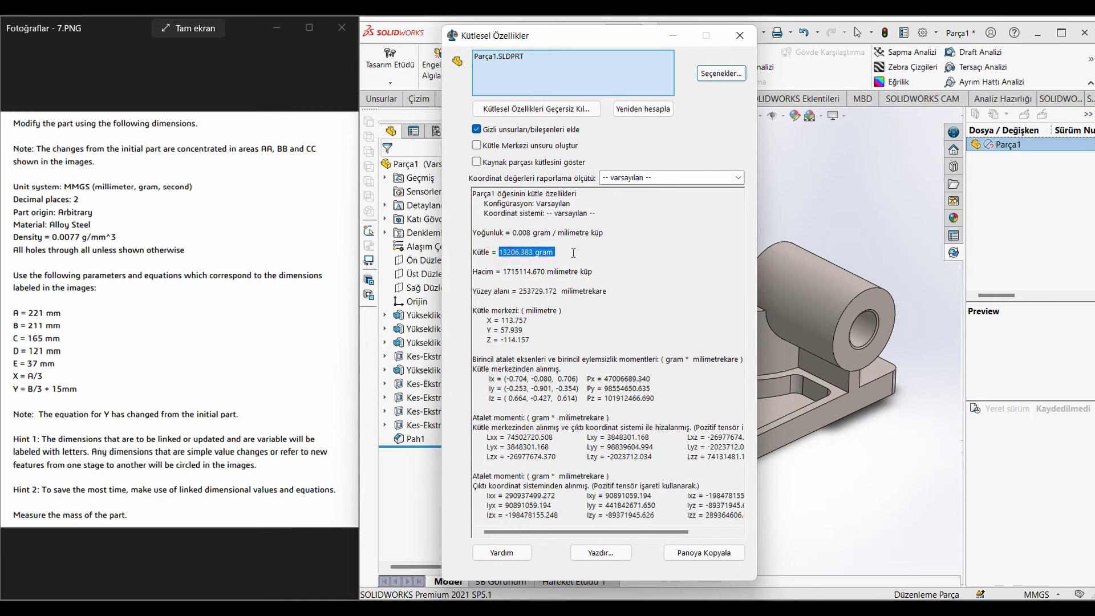
left_click(302, 314)
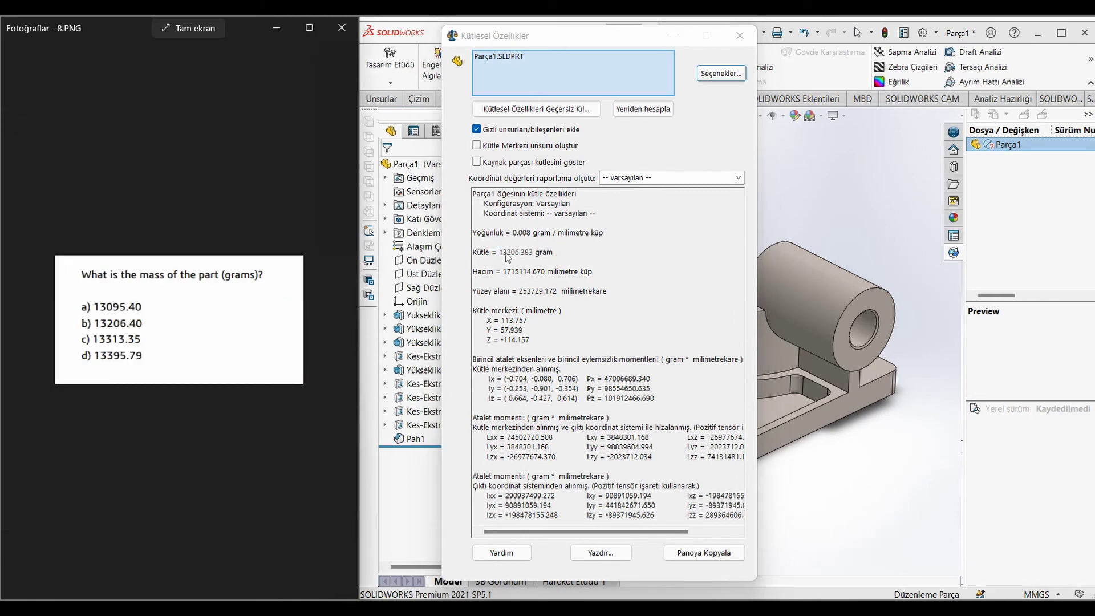
left_click_drag(499, 252, 555, 252)
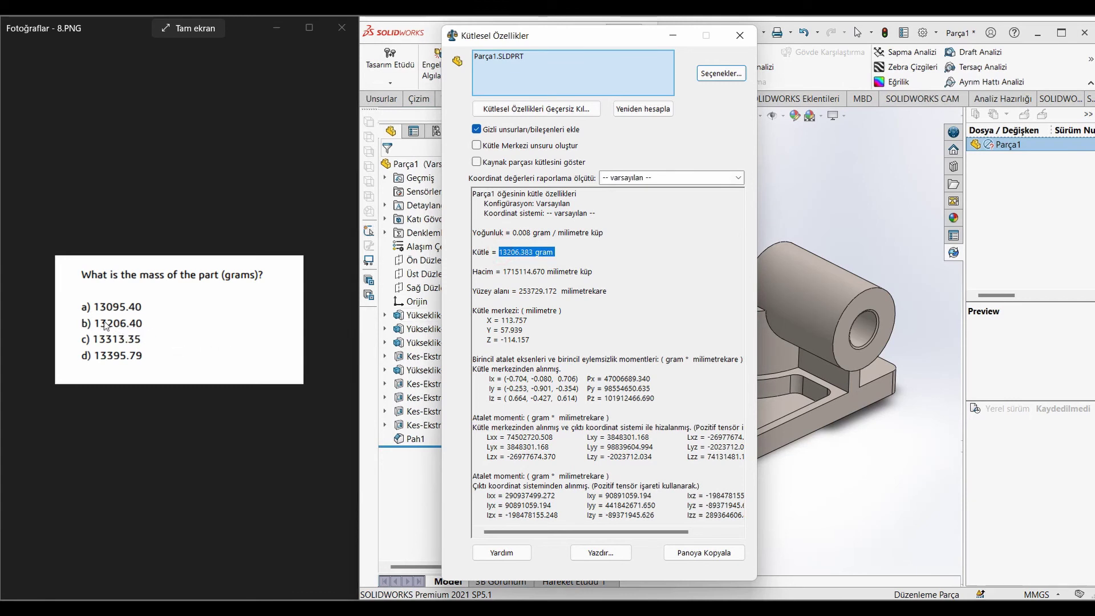
left_click(628, 259)
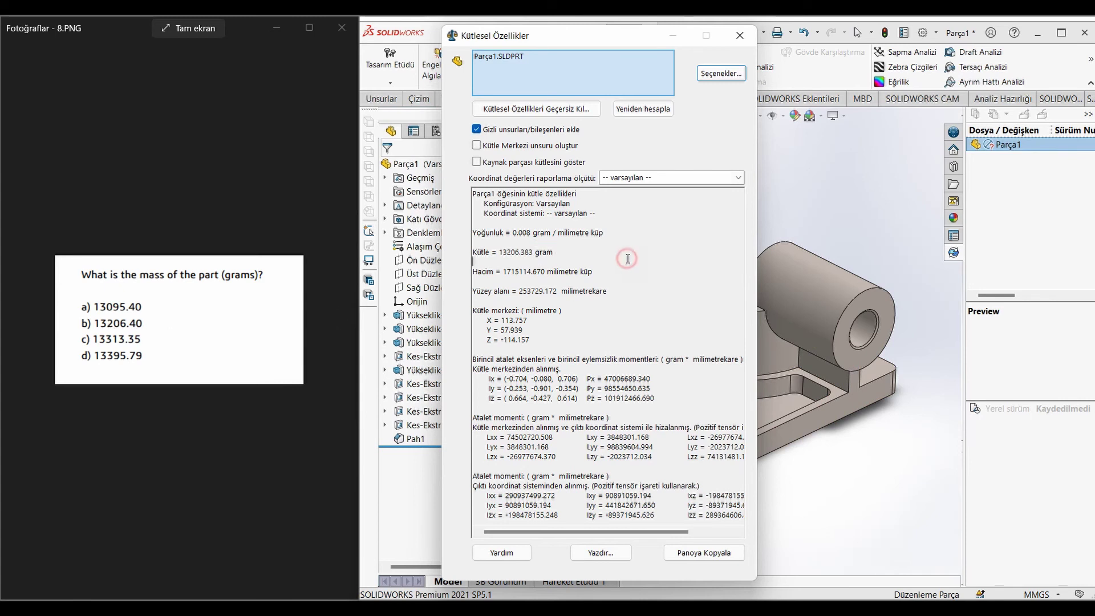
left_click(740, 36)
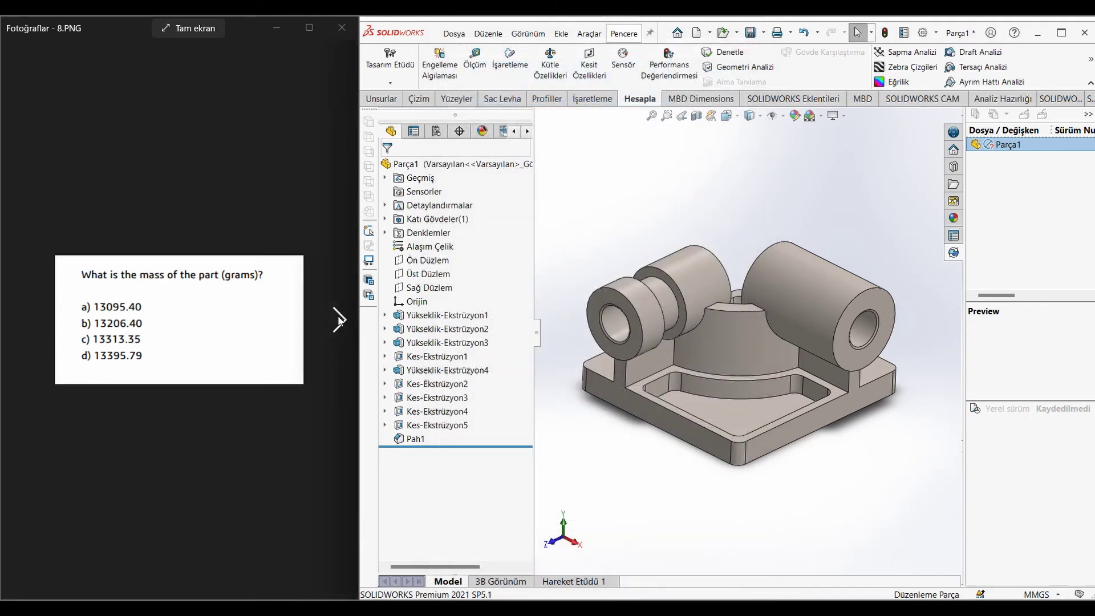
- Bring up reference page 9.PNG with the Stage 2 Update Parameters
left_click(338, 320)
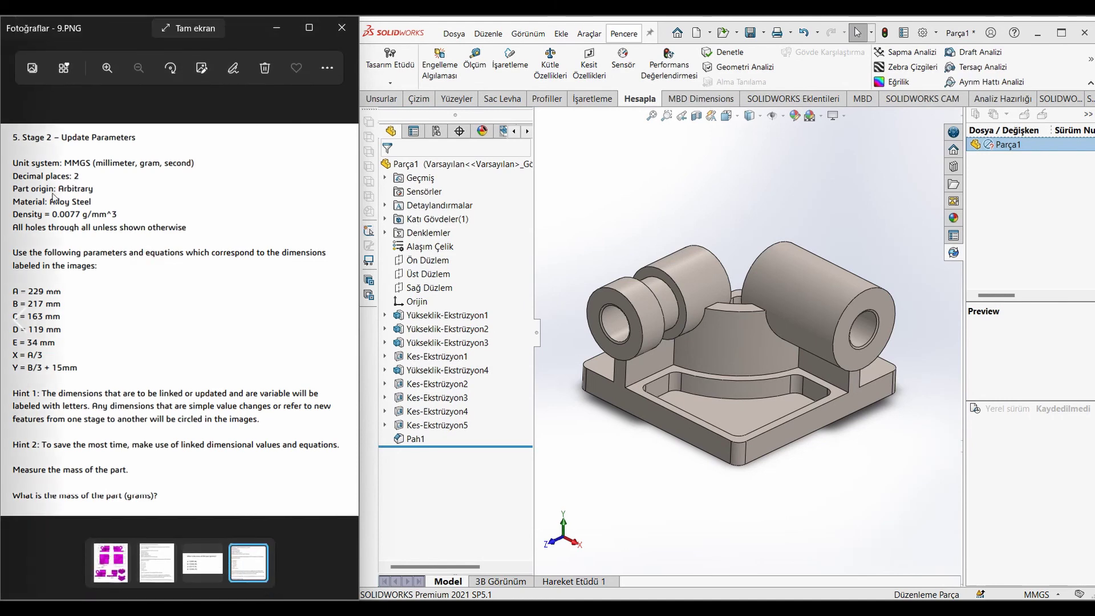
key("Left")
key("Right")
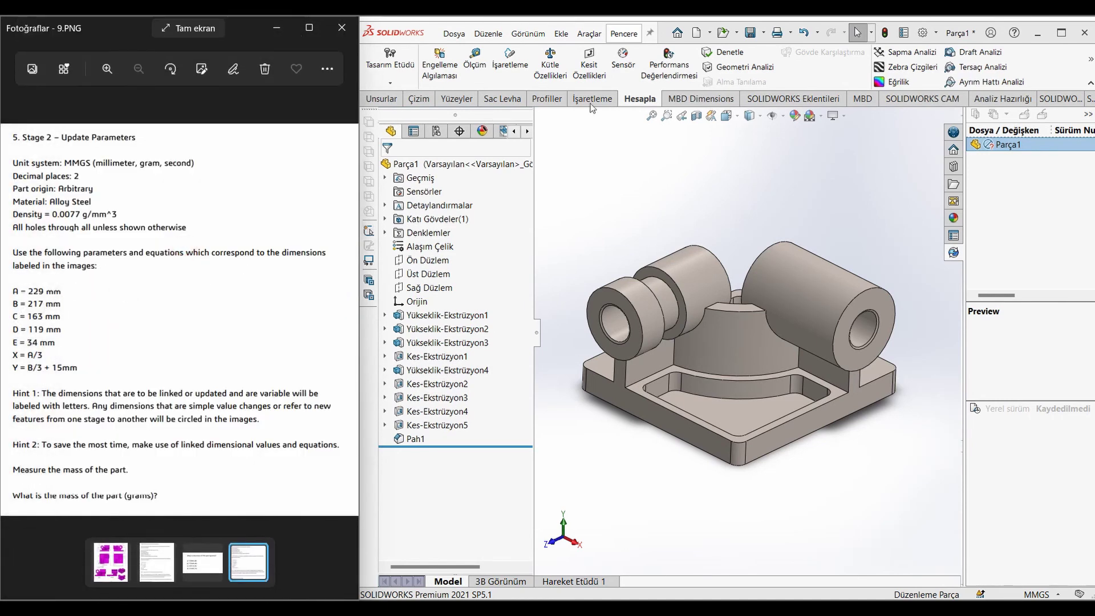
- Set global variable A to 229 and B to 217 in the part's equations
left_click(589, 34)
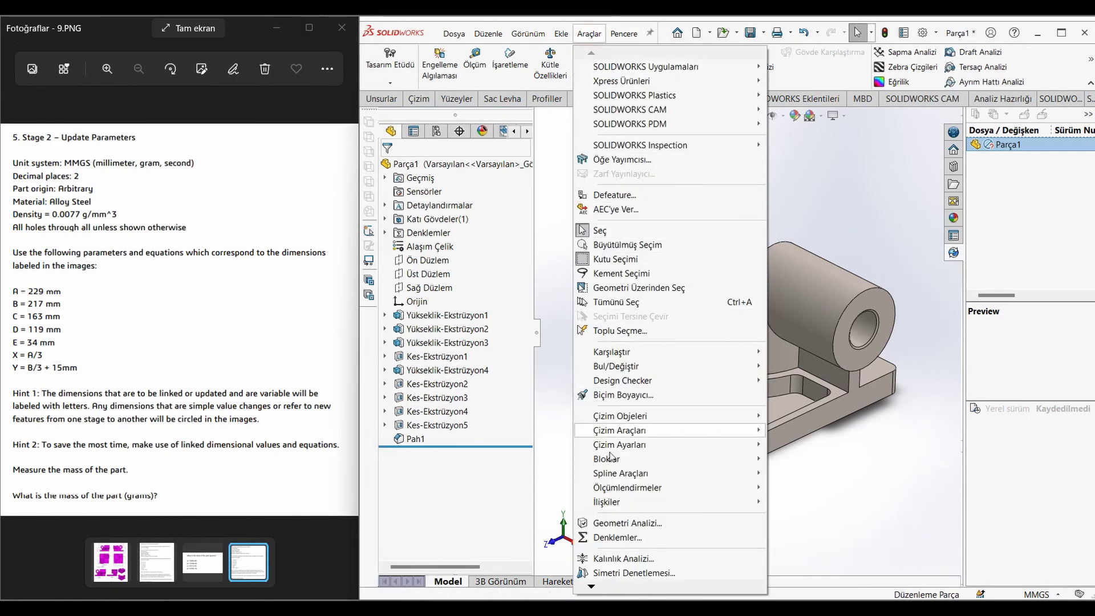
left_click(621, 537)
left_click(555, 189)
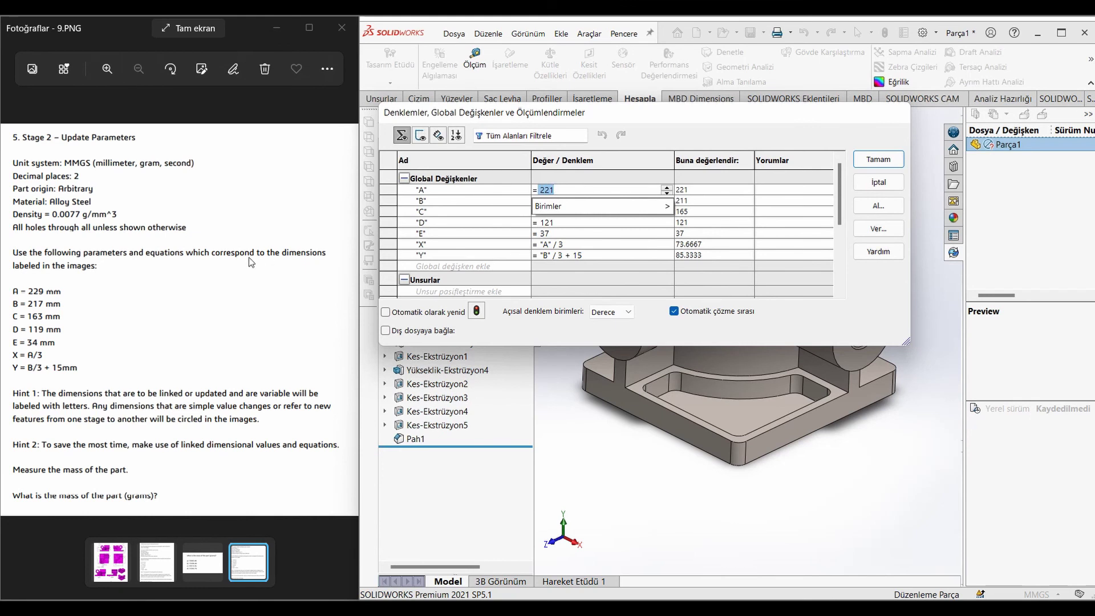
type("2")
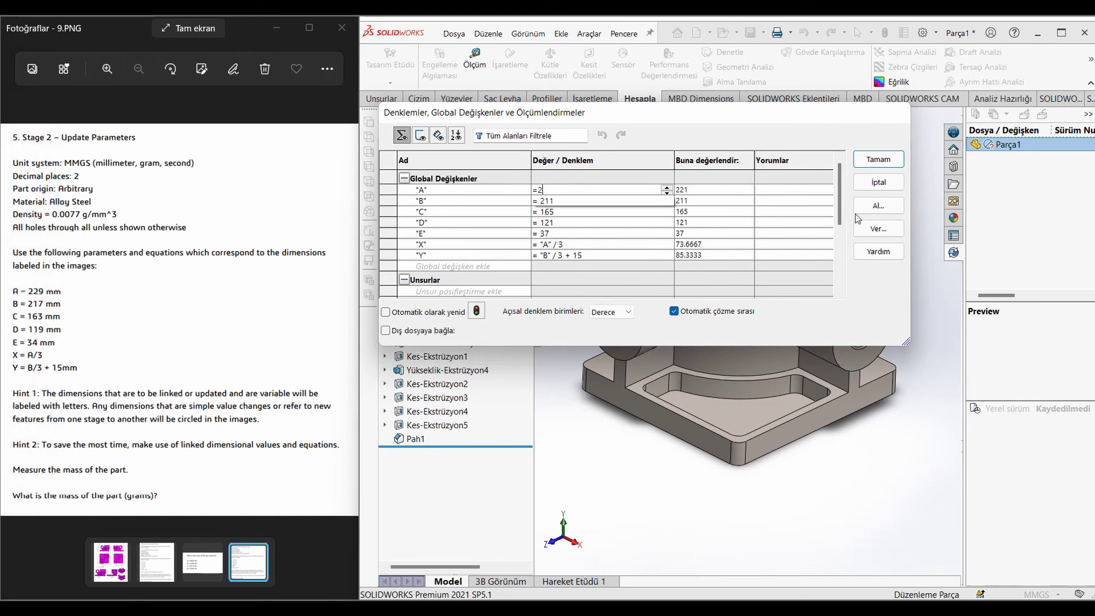
type("29")
key("Return")
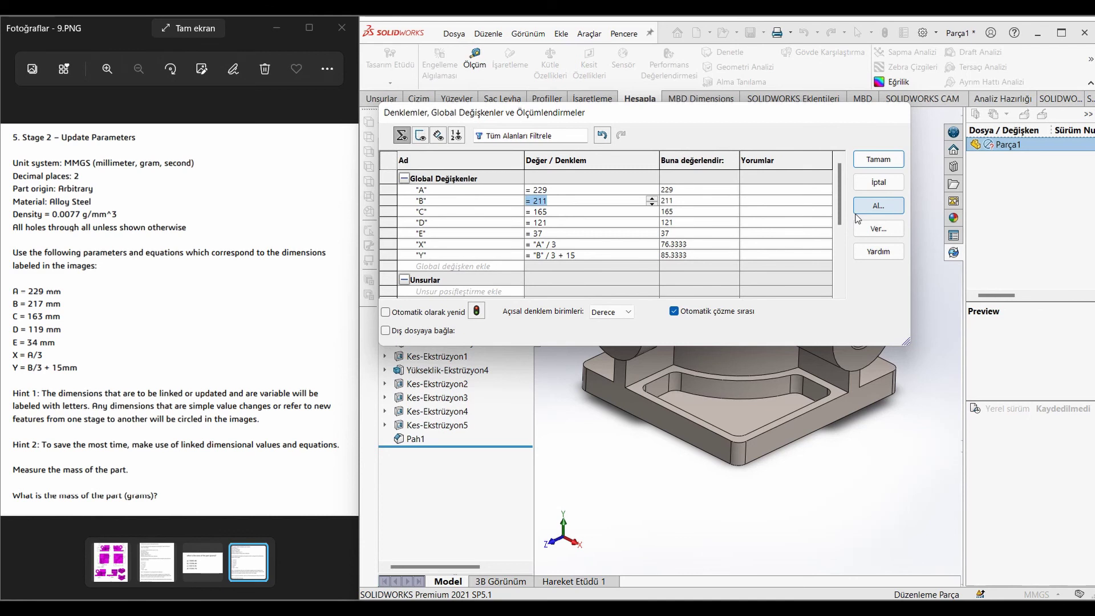
type("217")
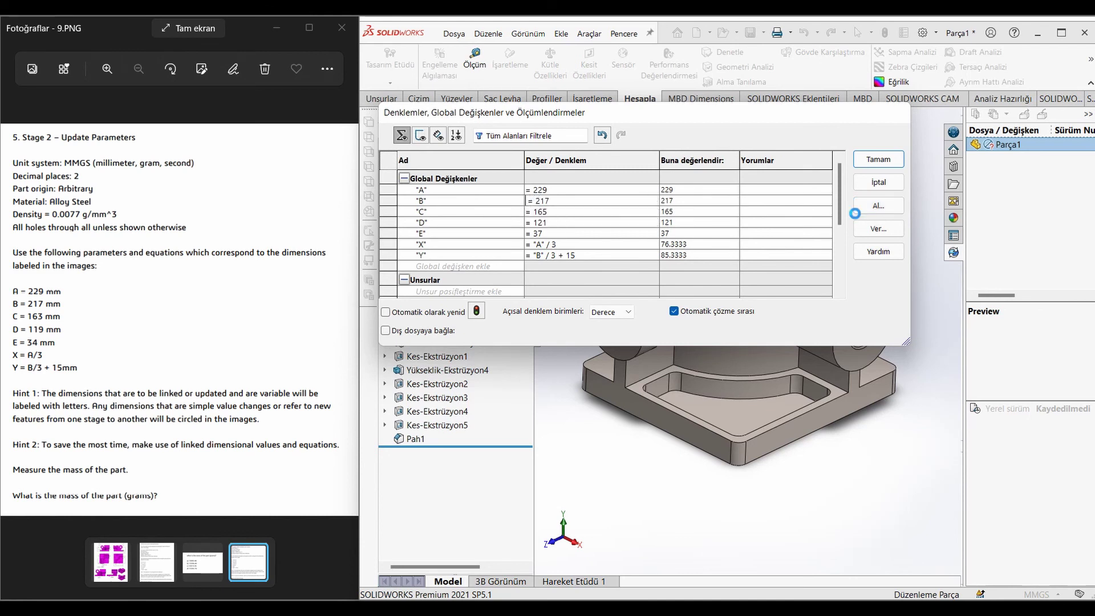
key("Tab")
key("Tab")
key("Tab")
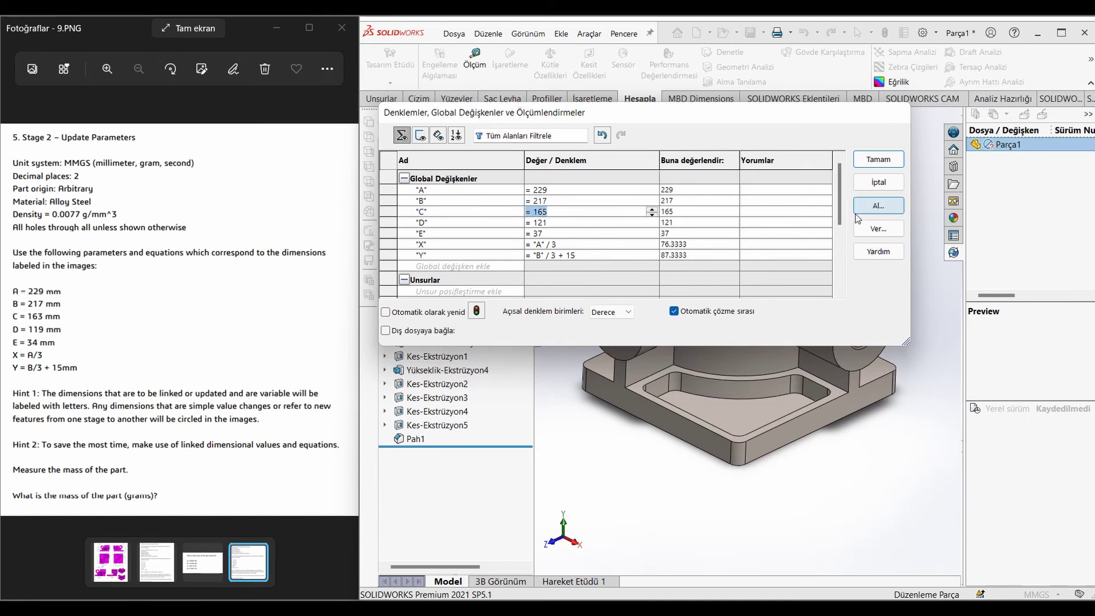
- Set global variables C to 163, D to 119 and E to 34, and apply the updated equations to the part
type("163")
key("Tab")
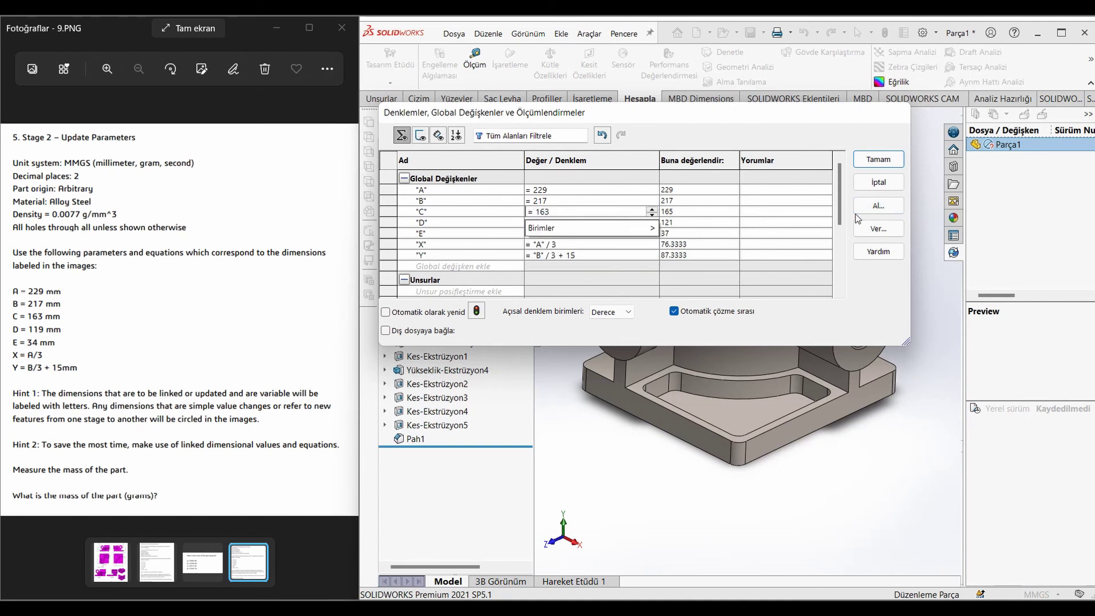
key("Tab")
key("Tab")
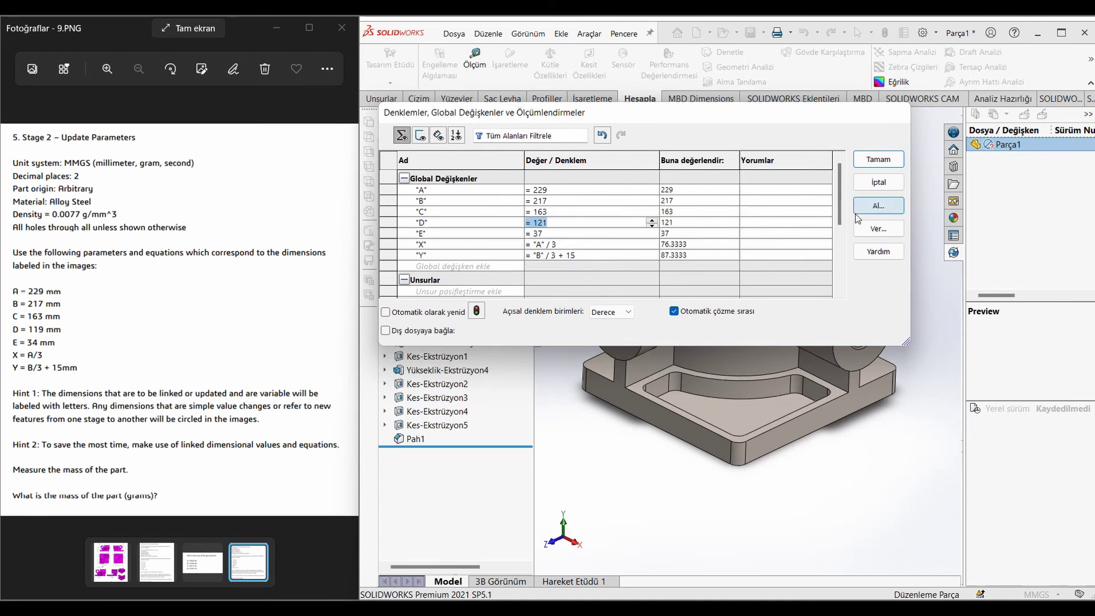
type("119")
key("Tab")
key("Tab")
key("Tab")
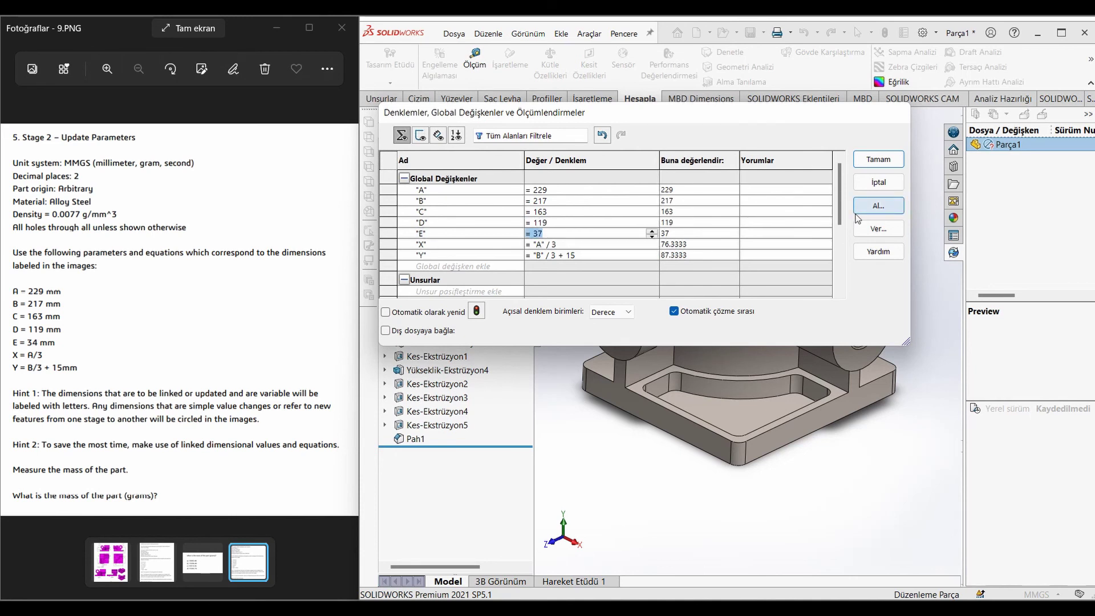
type("34")
key("Tab")
key("Tab")
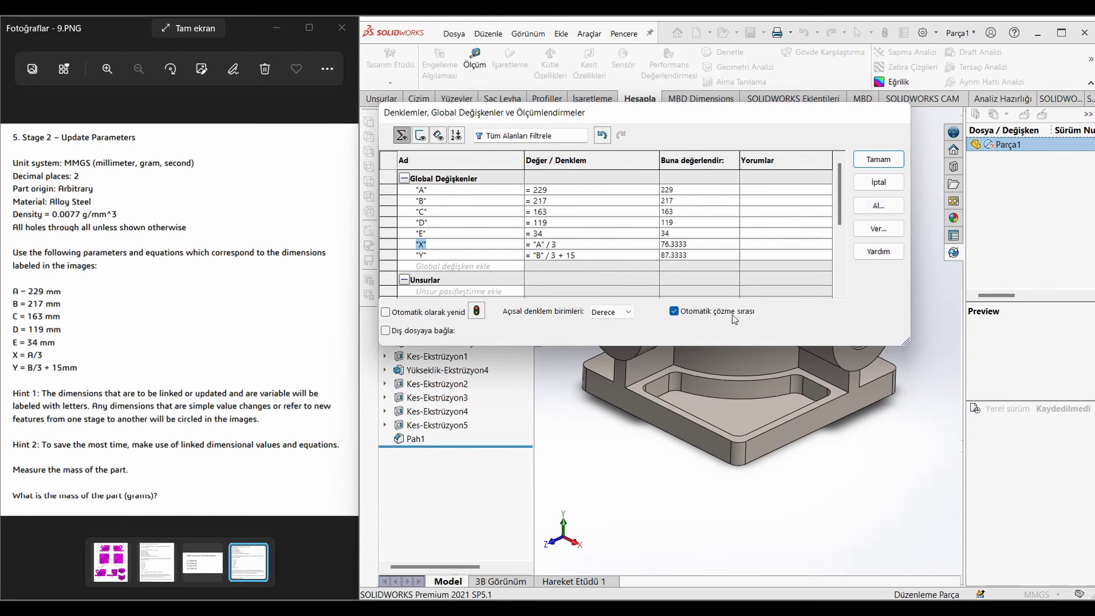
left_click(886, 161)
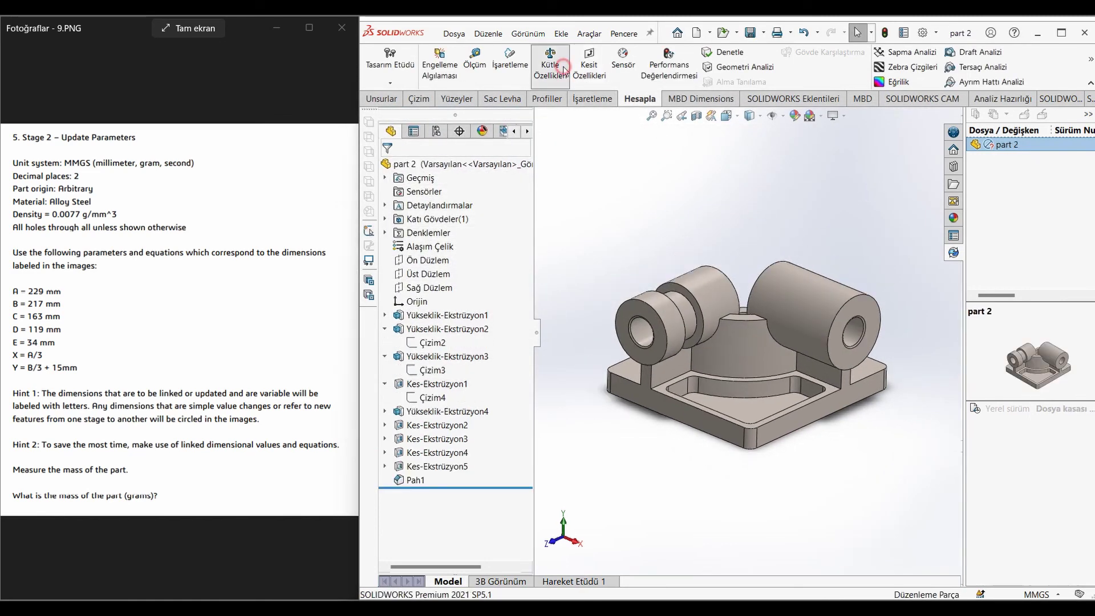
- Measure the mass of the updated part and close the mass properties
left_click(551, 63)
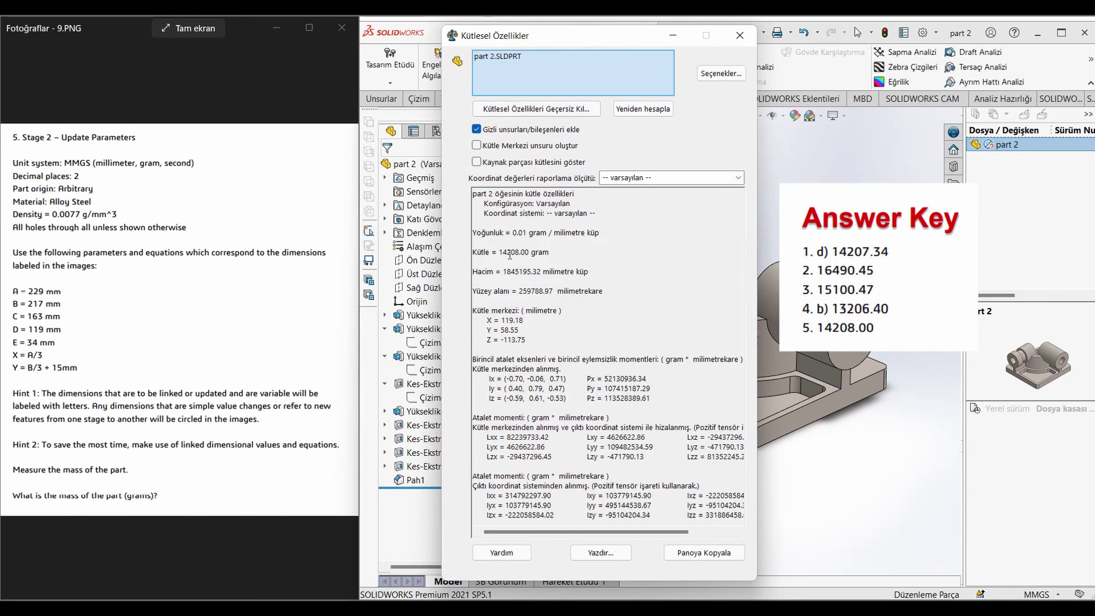
left_click_drag(499, 252, 558, 254)
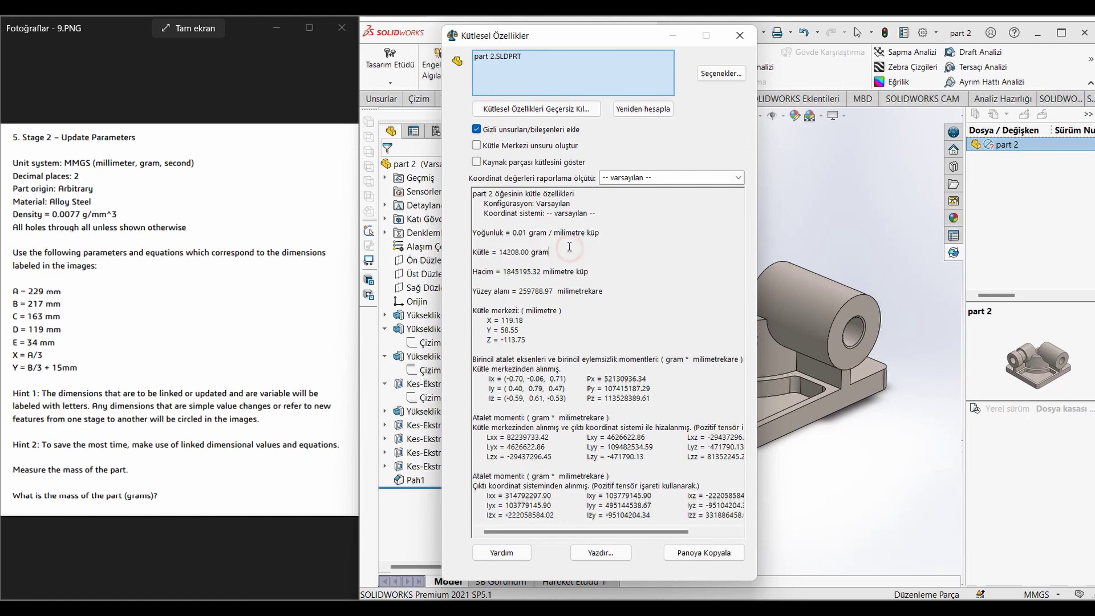
left_click(740, 36)
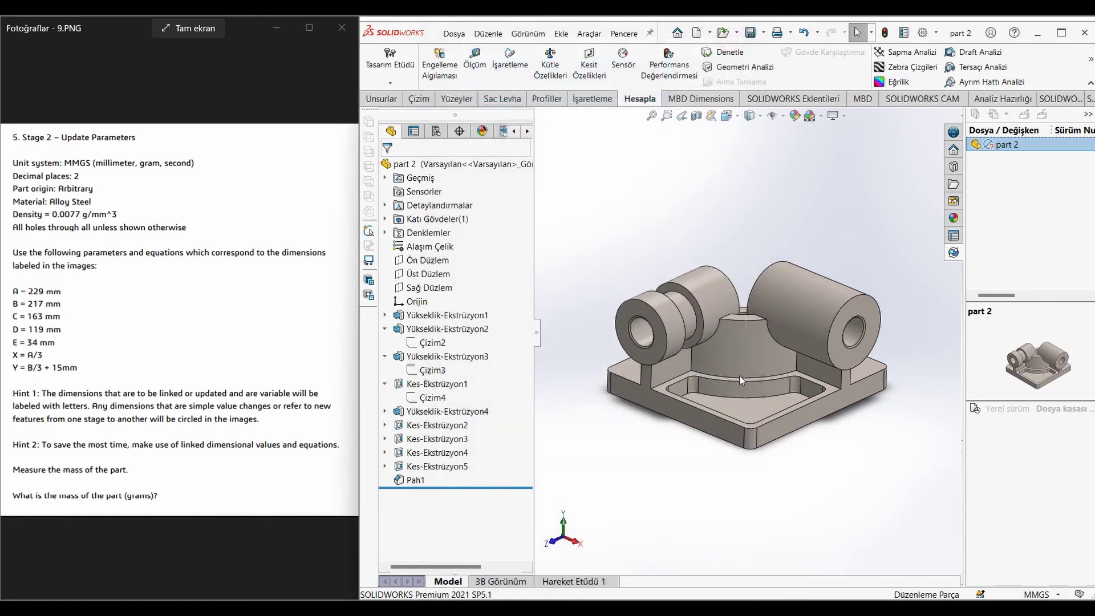